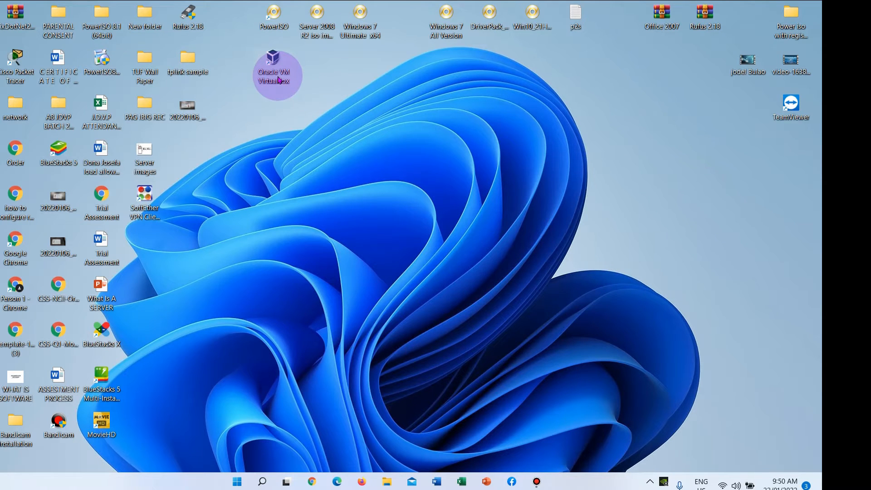
- Launch Oracle VM VirtualBox and start the "window" and "server 8" virtual machines
{"action": "key", "text": "ctrl"}
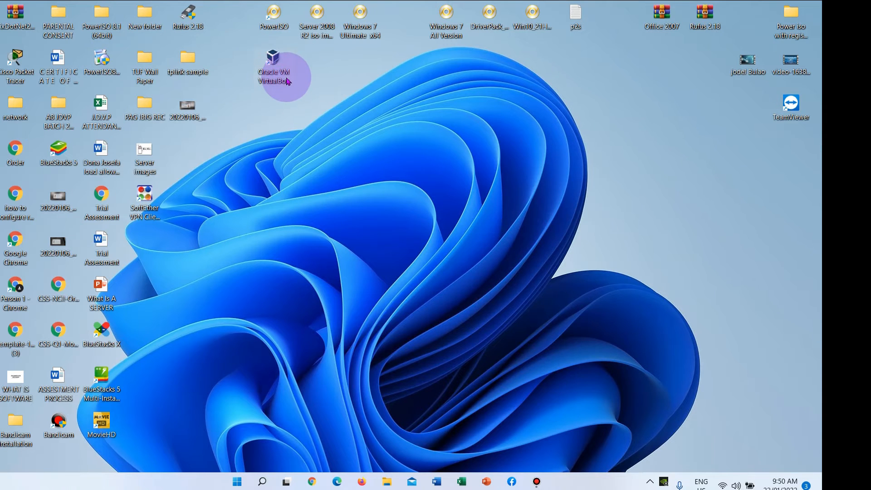
{"action": "double_click", "coordinate": [287, 82]}
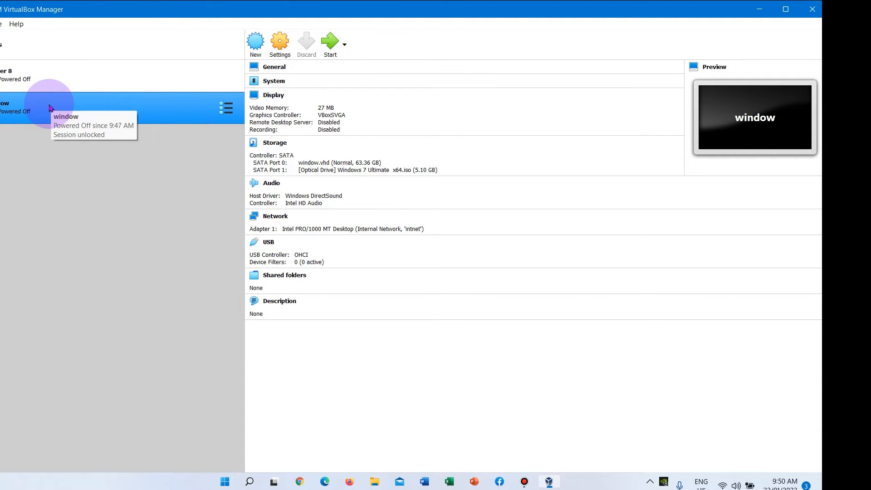
{"action": "left_click", "coordinate": [329, 45]}
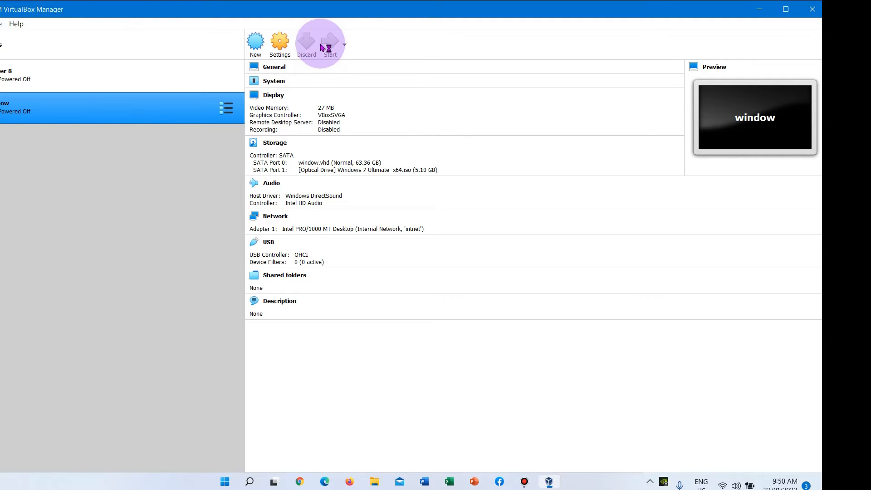
{"action": "left_click", "coordinate": [44, 83]}
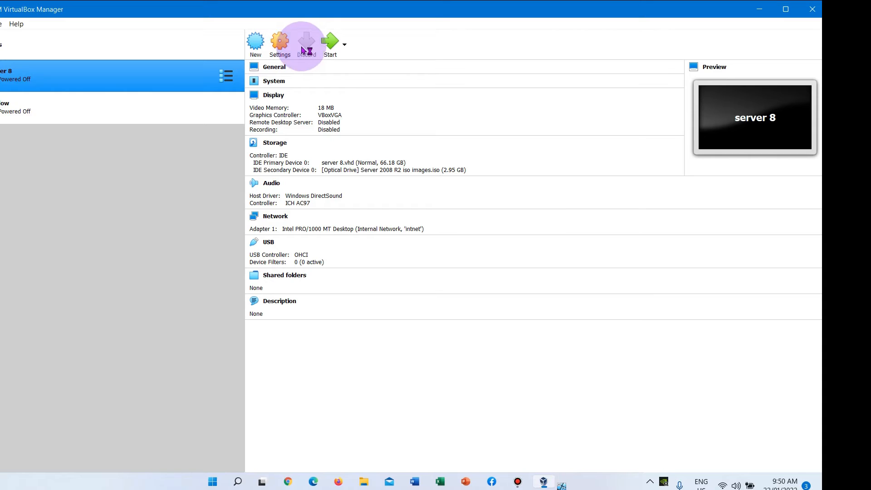
{"action": "left_click", "coordinate": [332, 45]}
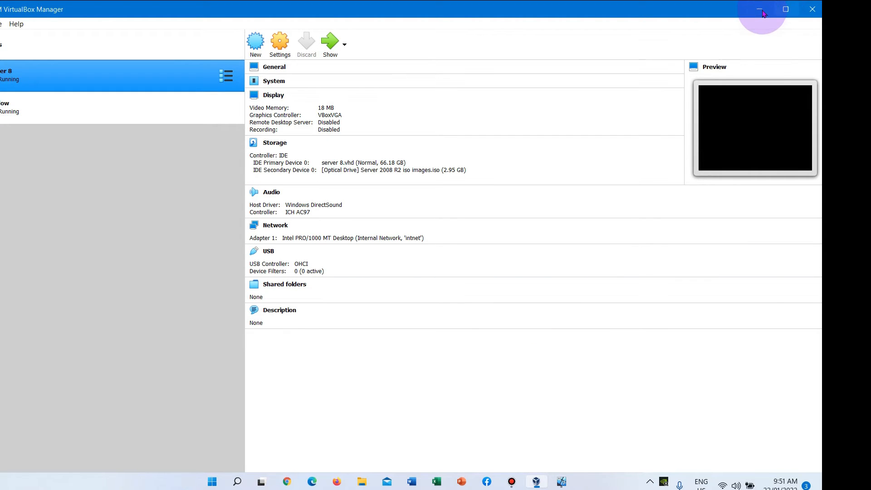
- Place the two running virtual machine windows side by side and dismiss their keyboard capture notices
{"action": "left_click", "coordinate": [785, 9]}
{"action": "left_click_drag", "start_coordinate": [547, 44], "coordinate": [648, 69]}
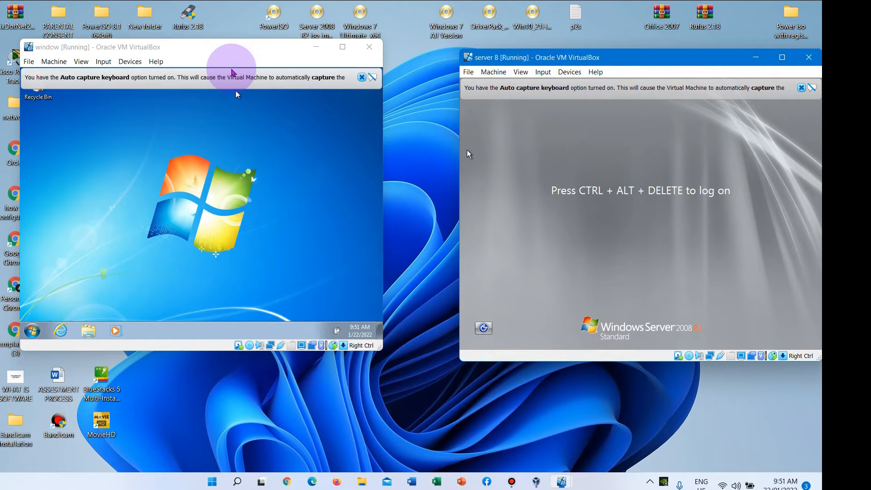
{"action": "left_click", "coordinate": [370, 81]}
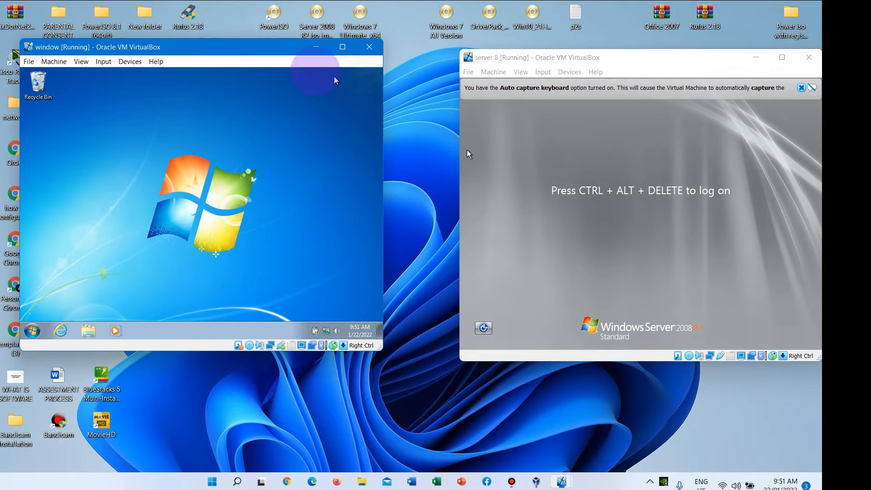
{"action": "left_click_drag", "start_coordinate": [246, 52], "coordinate": [217, 57]}
{"action": "left_click_drag", "start_coordinate": [670, 62], "coordinate": [622, 58]}
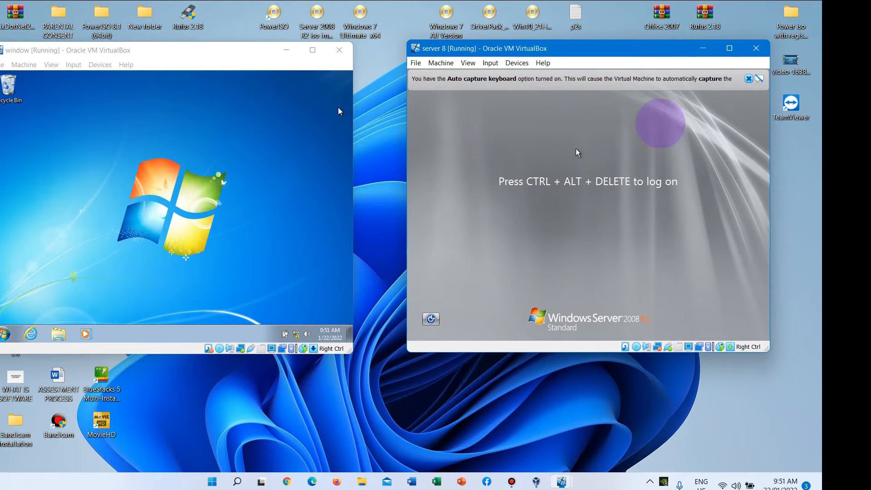
{"action": "left_click", "coordinate": [747, 80]}
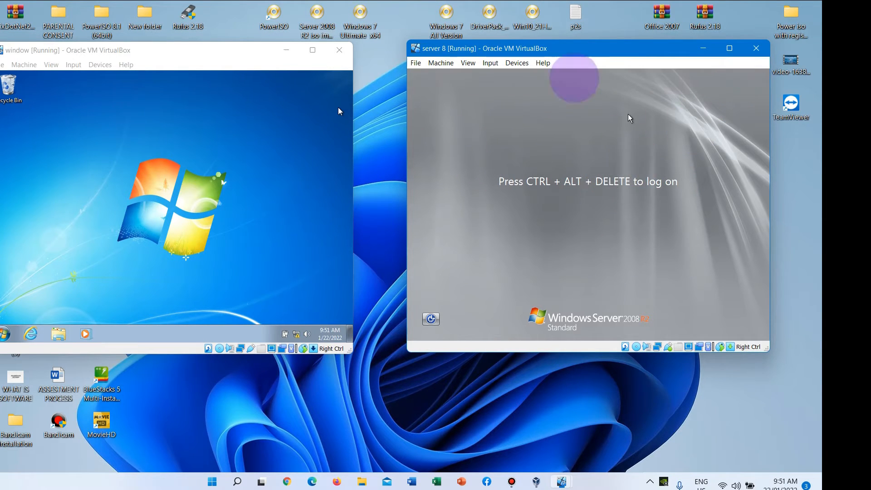
- Send Ctrl-Alt-Del to the server 8 machine and log on as Administrator with the account password
{"action": "left_click", "coordinate": [490, 63]}
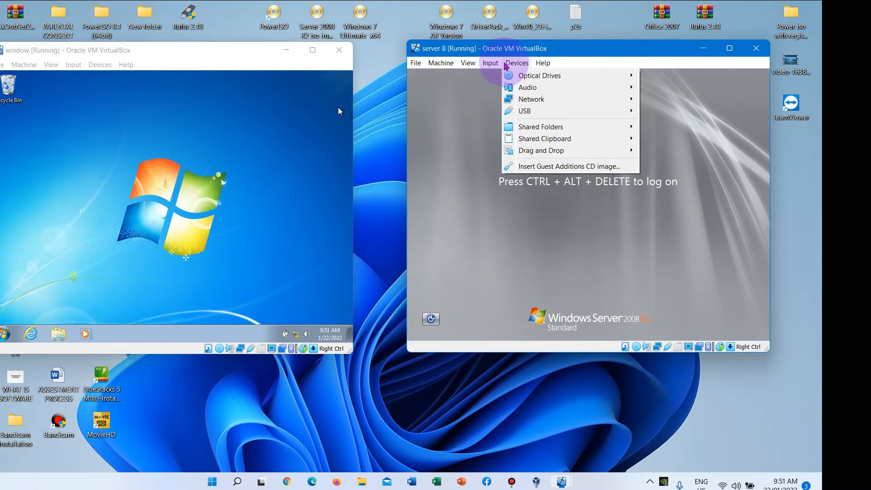
{"action": "mouse_move", "coordinate": [504, 78]}
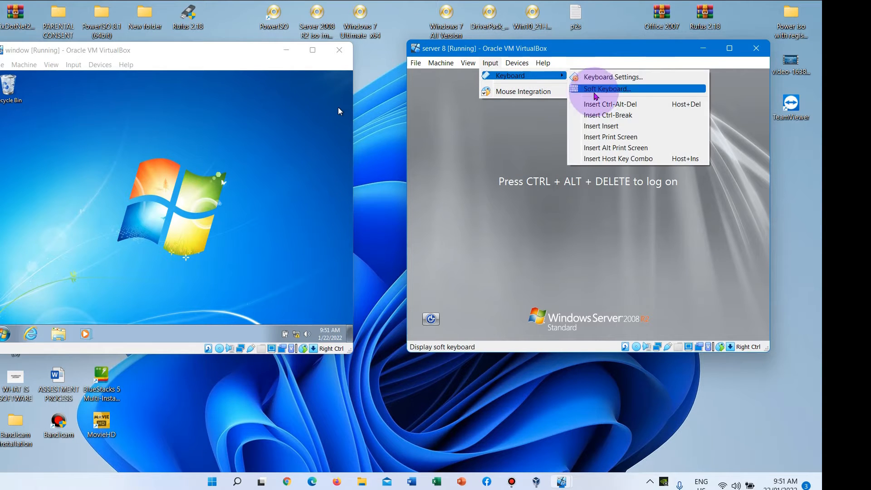
{"action": "left_click", "coordinate": [601, 105]}
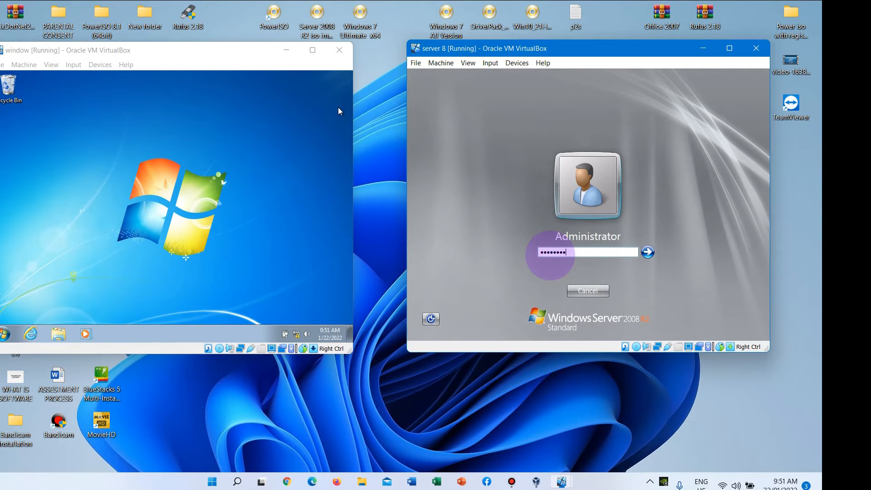
{"action": "key", "text": "Return"}
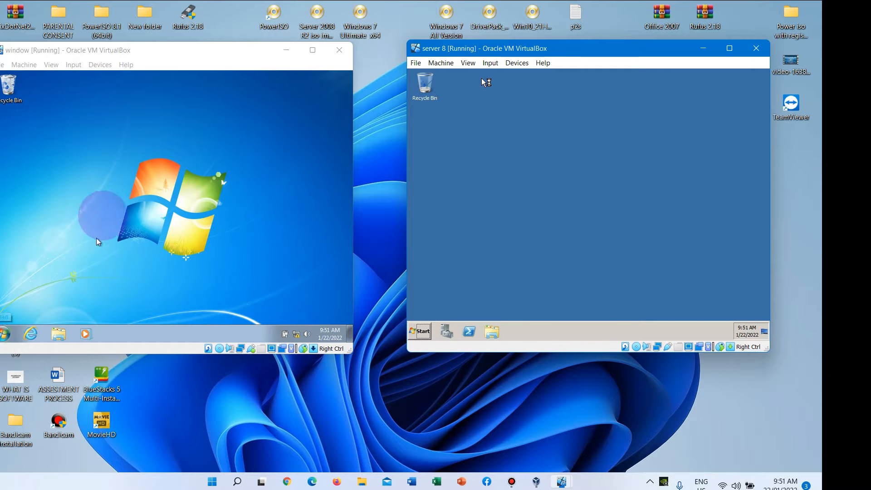
- Close Initial Configuration Tasks and Server Manager on the server, and realign the two virtual machine windows side by side
{"action": "left_click_drag", "start_coordinate": [204, 56], "coordinate": [229, 58]}
{"action": "left_click_drag", "start_coordinate": [595, 51], "coordinate": [615, 62]}
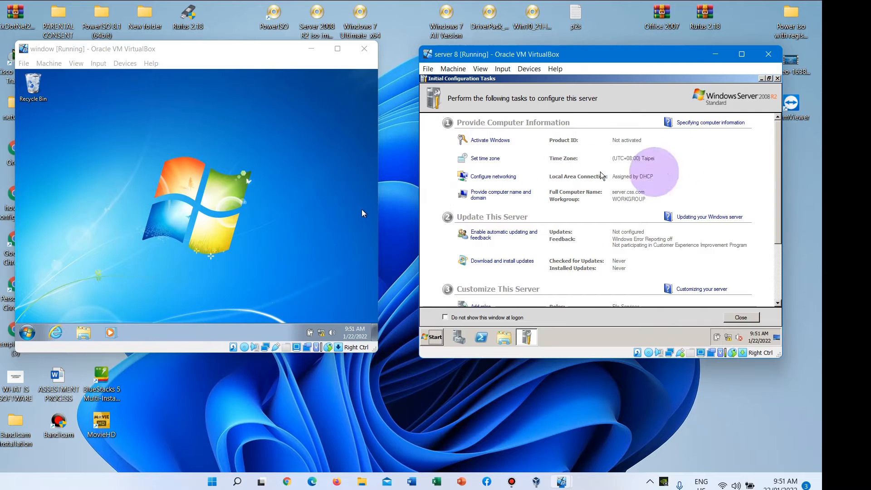
{"action": "left_click", "coordinate": [776, 78]}
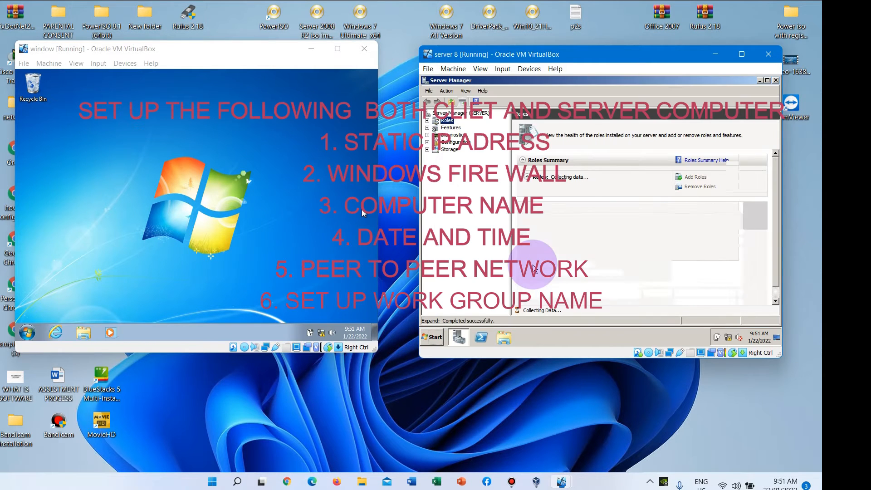
{"action": "left_click", "coordinate": [775, 80]}
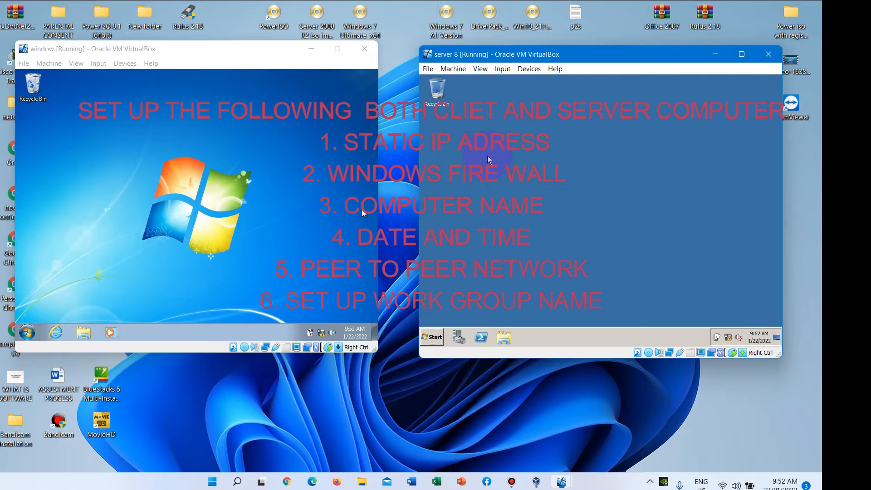
{"action": "left_click_drag", "start_coordinate": [635, 55], "coordinate": [648, 45]}
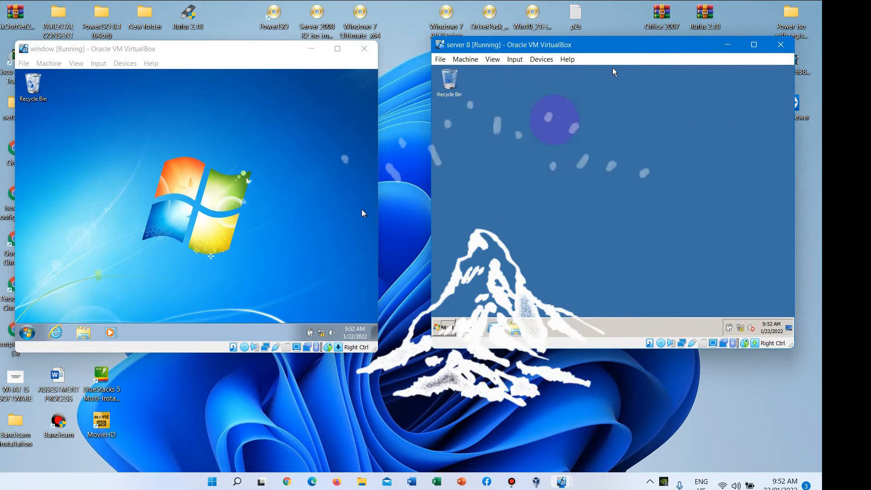
{"action": "left_click_drag", "start_coordinate": [241, 49], "coordinate": [243, 44]}
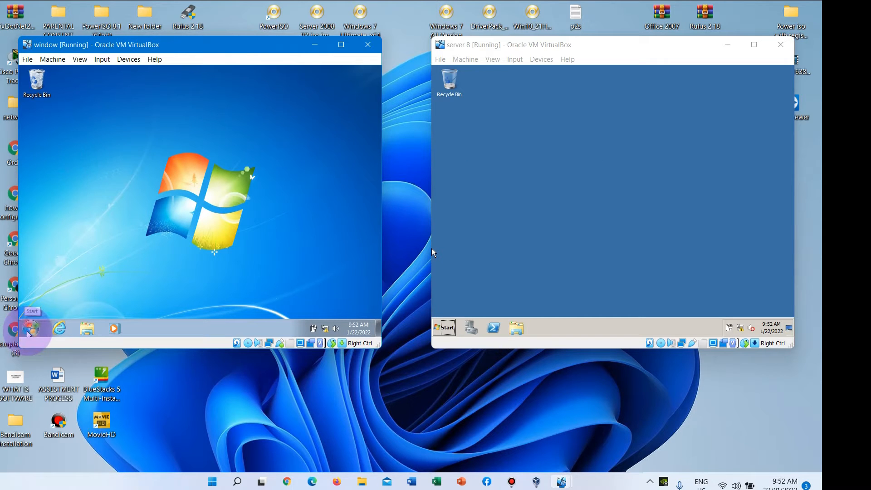
- Open the Computer Name/Domain Changes dialog from the Windows 7 client's system properties
{"action": "left_click", "coordinate": [29, 330]}
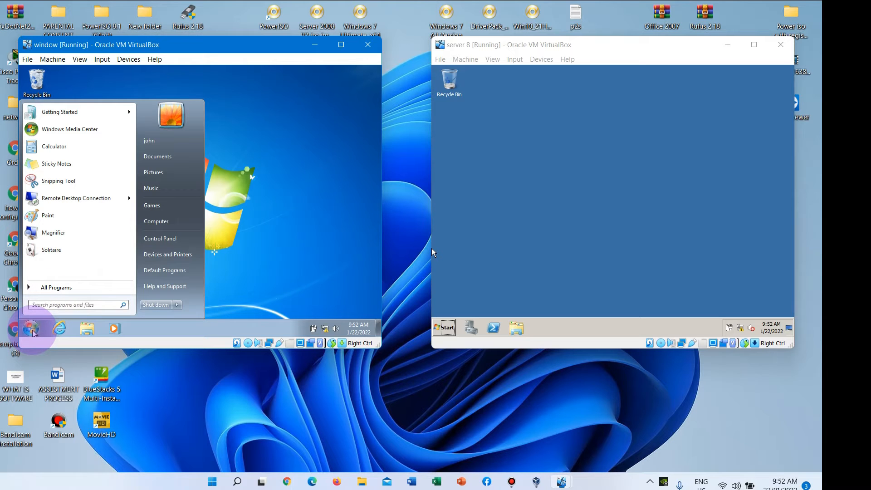
{"action": "right_click", "coordinate": [182, 223]}
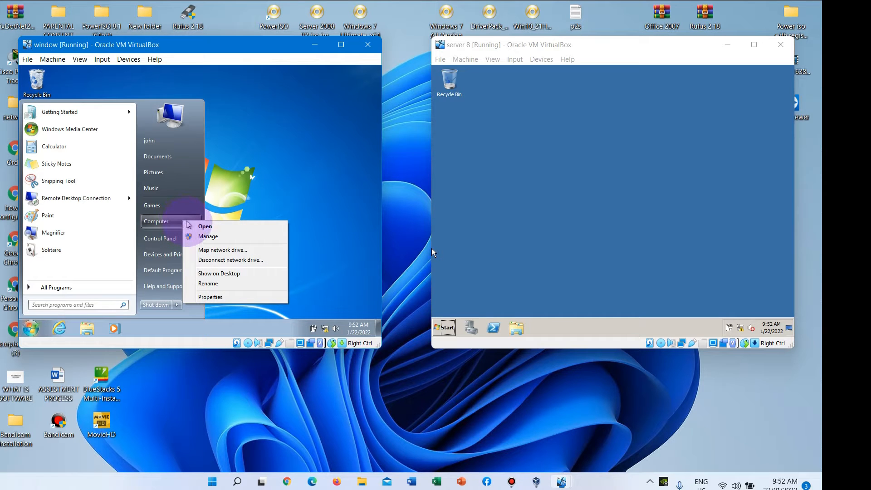
{"action": "left_click", "coordinate": [222, 298]}
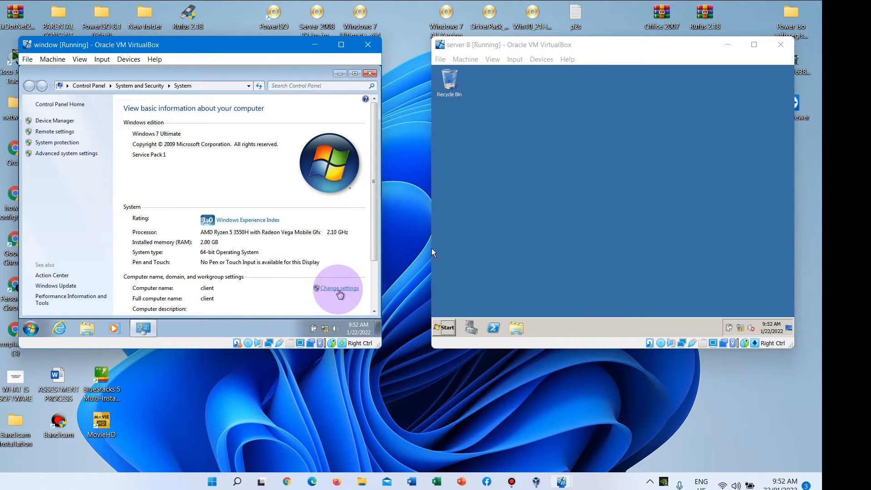
{"action": "left_click", "coordinate": [340, 292]}
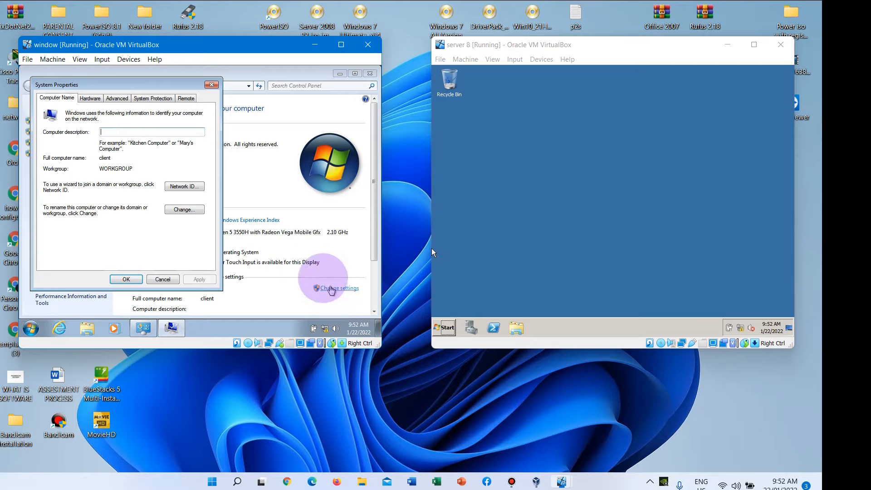
{"action": "left_click", "coordinate": [188, 211]}
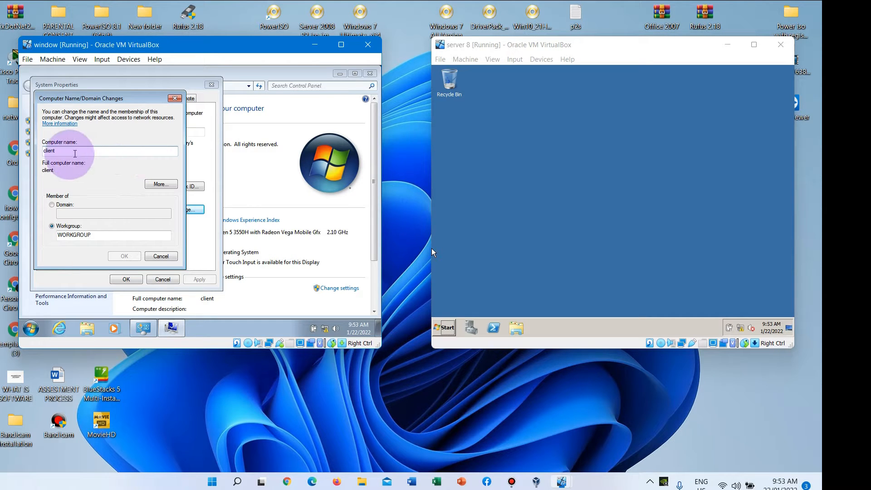
- Change the client's workgroup to PNHS WORKGROUP, keeping the computer name client, and restart the machine to apply it
{"action": "left_click", "coordinate": [72, 153]}
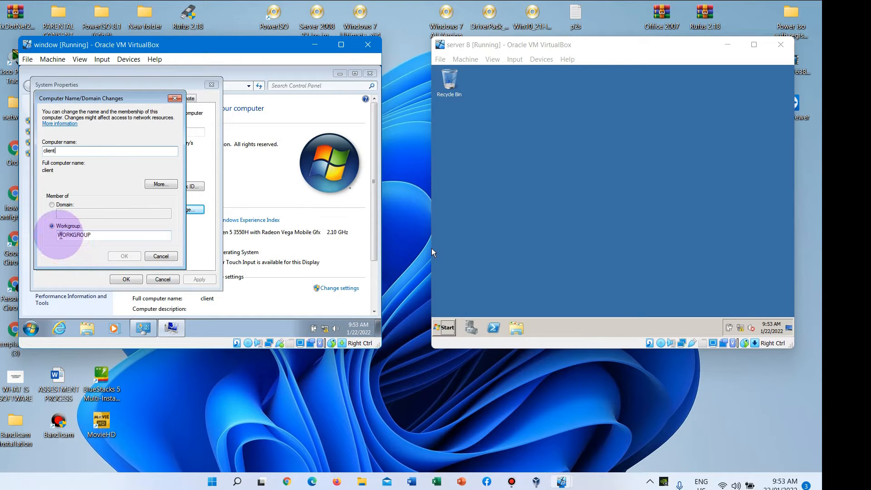
{"action": "left_click", "coordinate": [58, 235]}
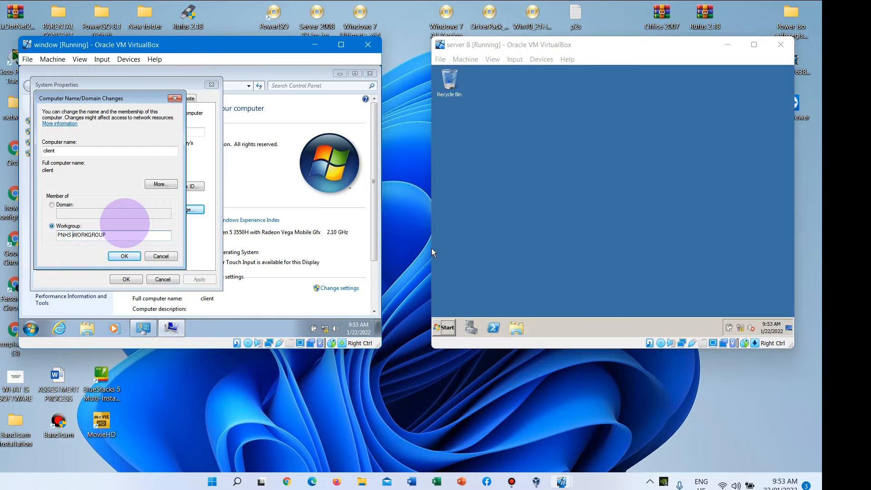
{"action": "left_click", "coordinate": [123, 256]}
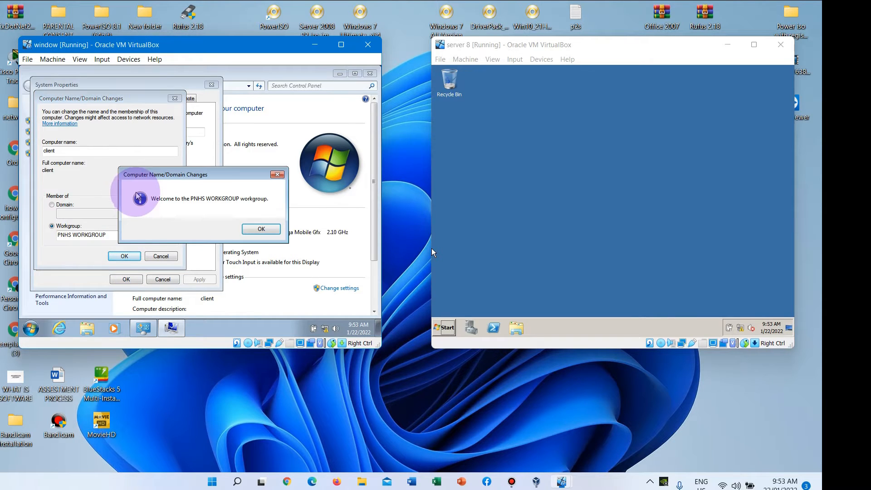
{"action": "left_click", "coordinate": [262, 230]}
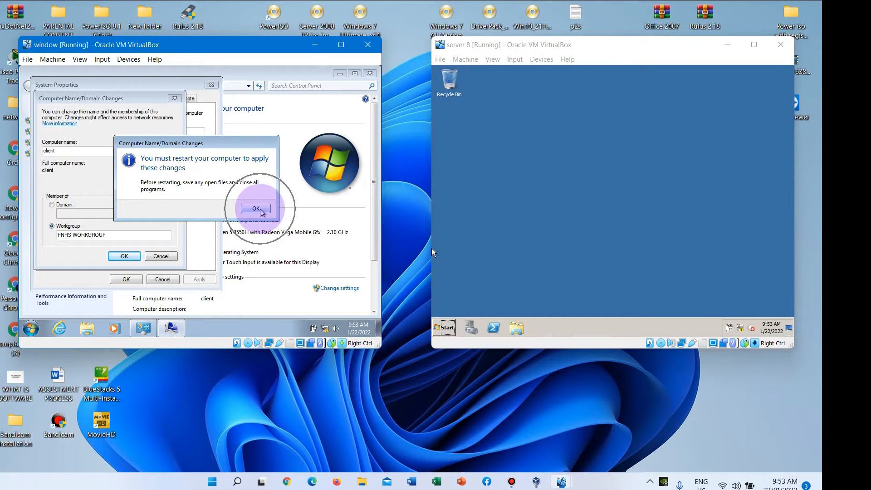
{"action": "left_click", "coordinate": [261, 209]}
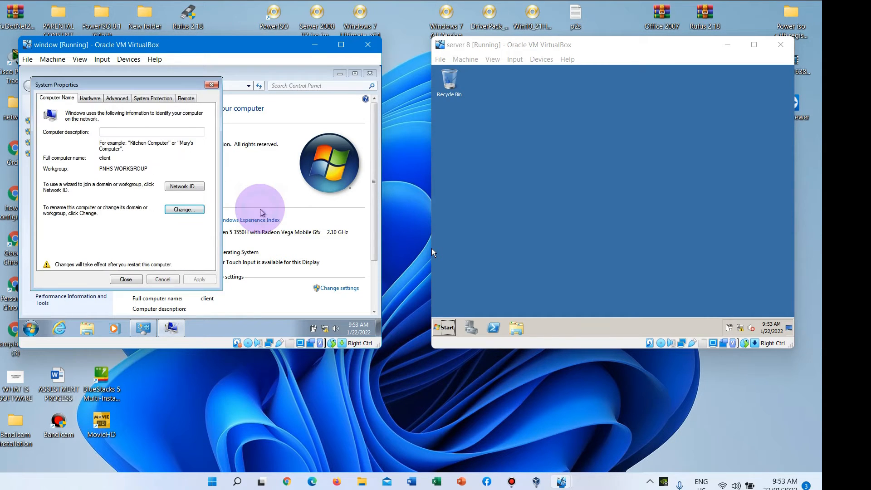
{"action": "left_click", "coordinate": [126, 279]}
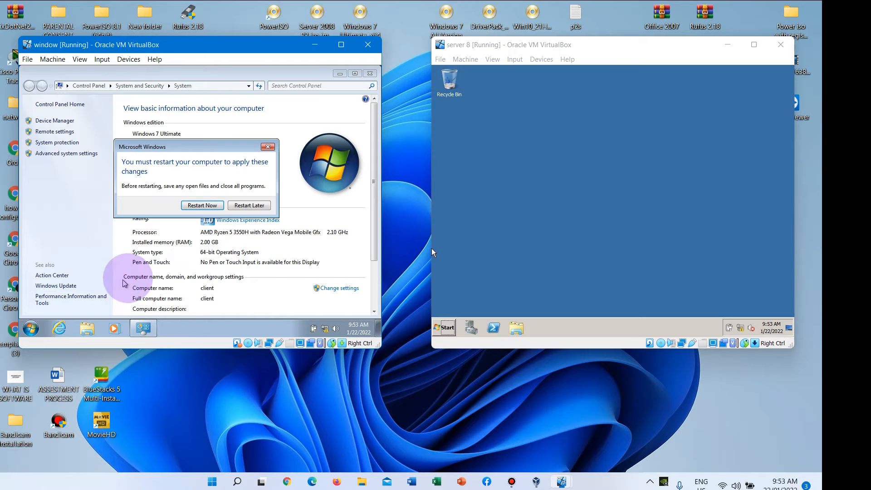
{"action": "left_click", "coordinate": [202, 206]}
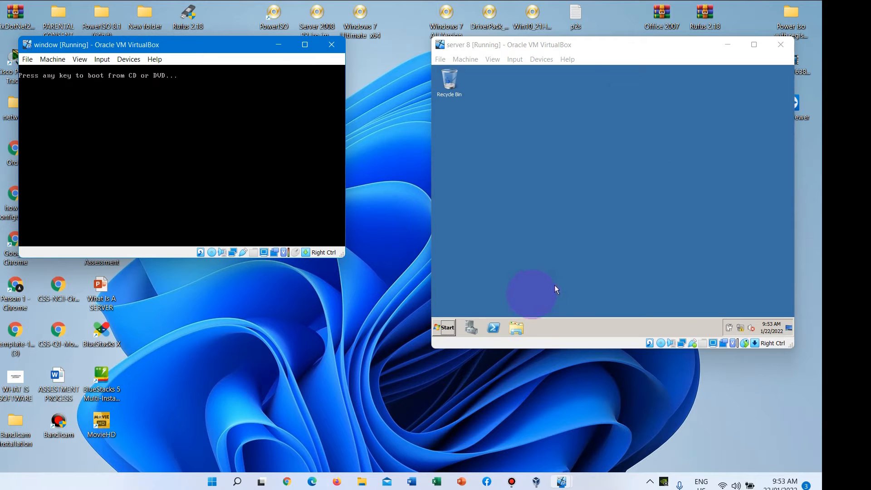
- Open the System Properties dialog for the computer name settings on the Windows Server 2008 R2 machine
{"action": "left_click", "coordinate": [472, 326]}
{"action": "left_click", "coordinate": [444, 327]}
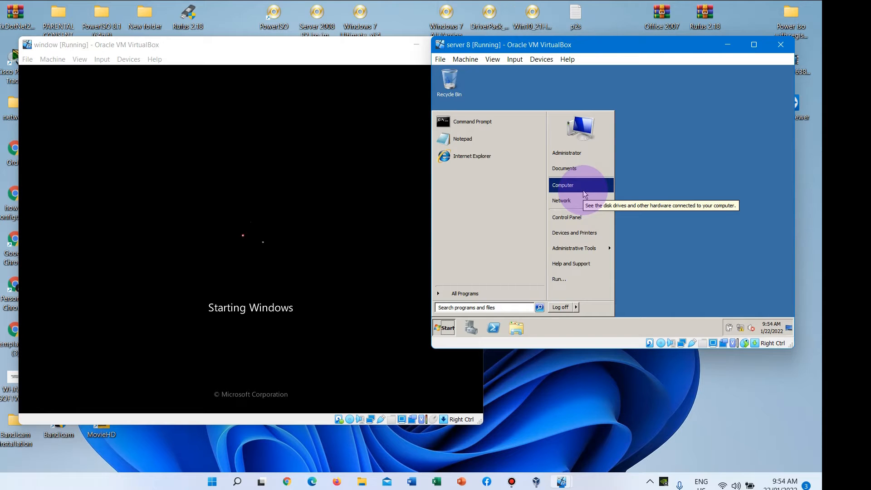
{"action": "right_click", "coordinate": [584, 194]}
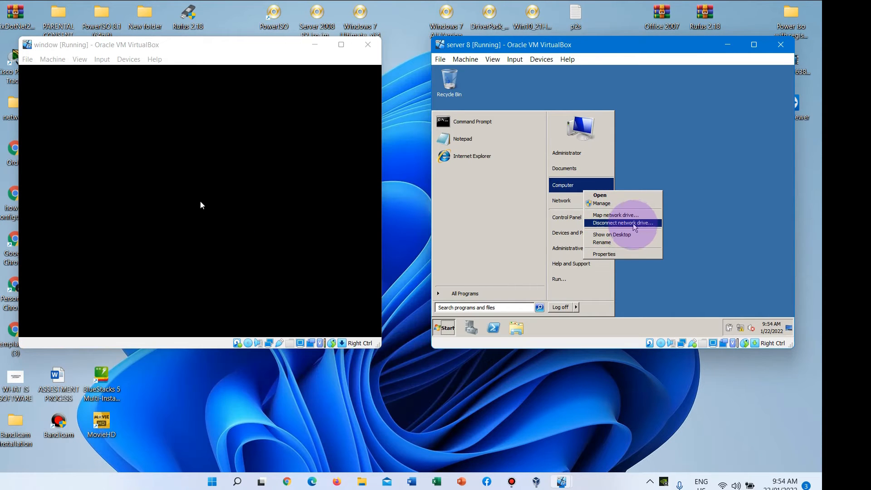
{"action": "left_click", "coordinate": [623, 254]}
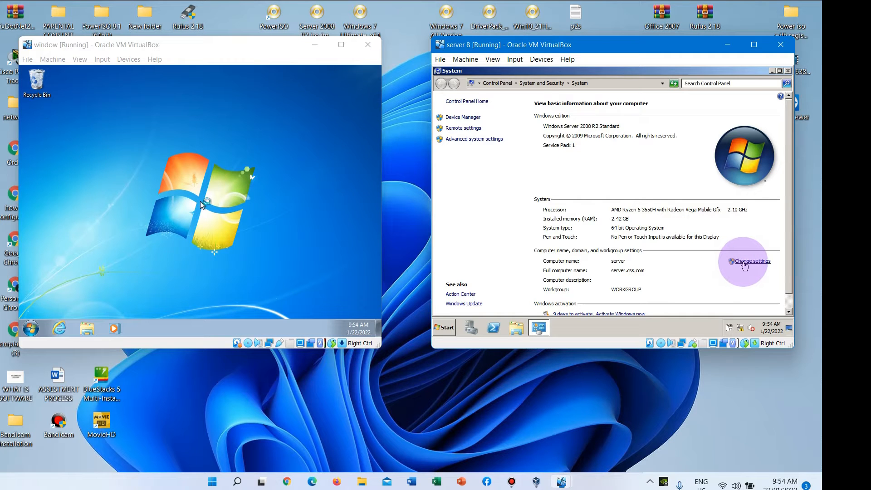
{"action": "left_click", "coordinate": [744, 266]}
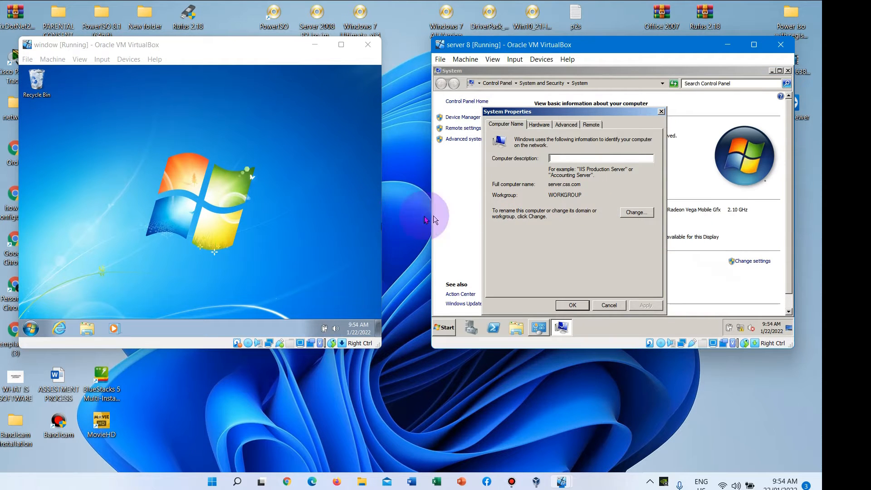
- Change the server's workgroup to PNHS WORKGROUP and restart the machine to apply it
{"action": "left_click", "coordinate": [643, 214]}
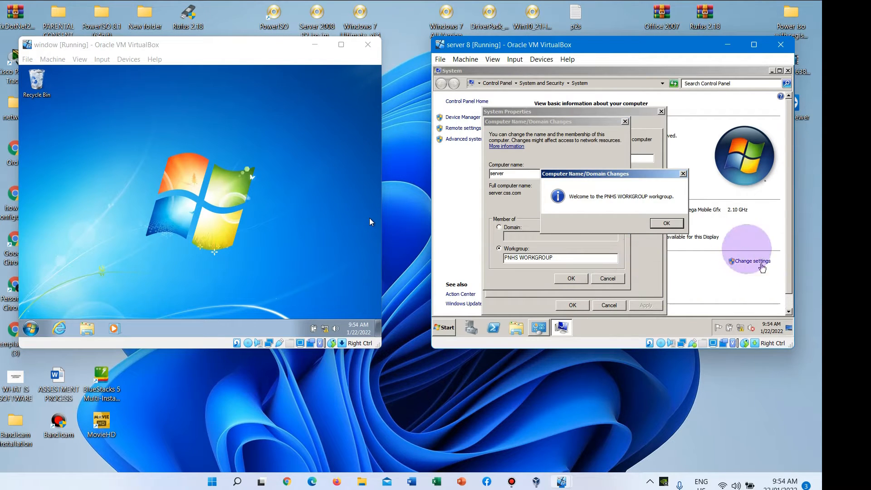
{"action": "left_click", "coordinate": [666, 222]}
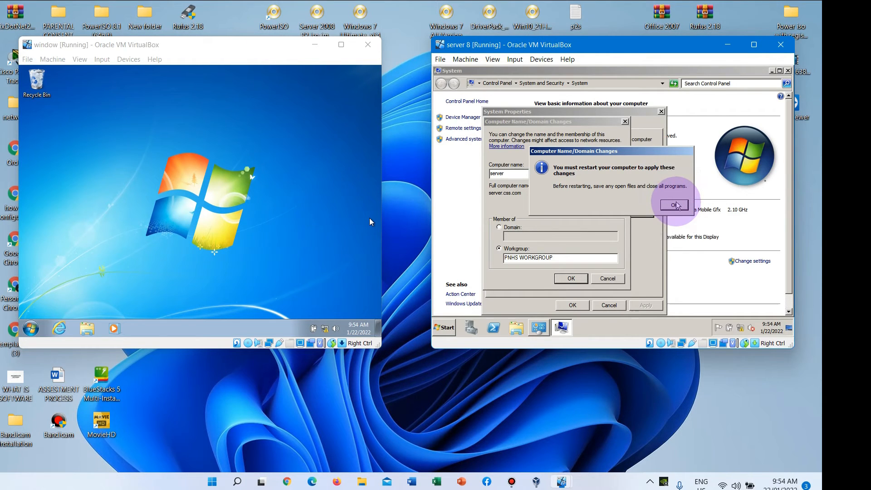
{"action": "left_click", "coordinate": [674, 205]}
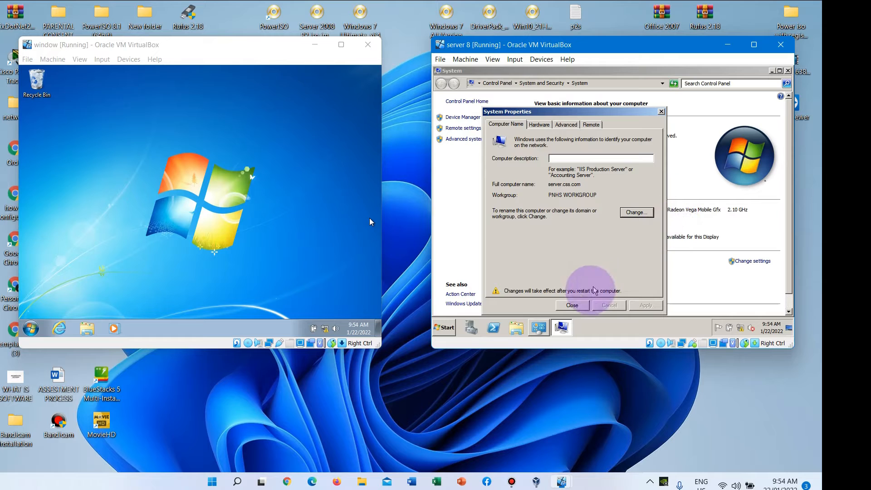
{"action": "left_click", "coordinate": [575, 306]}
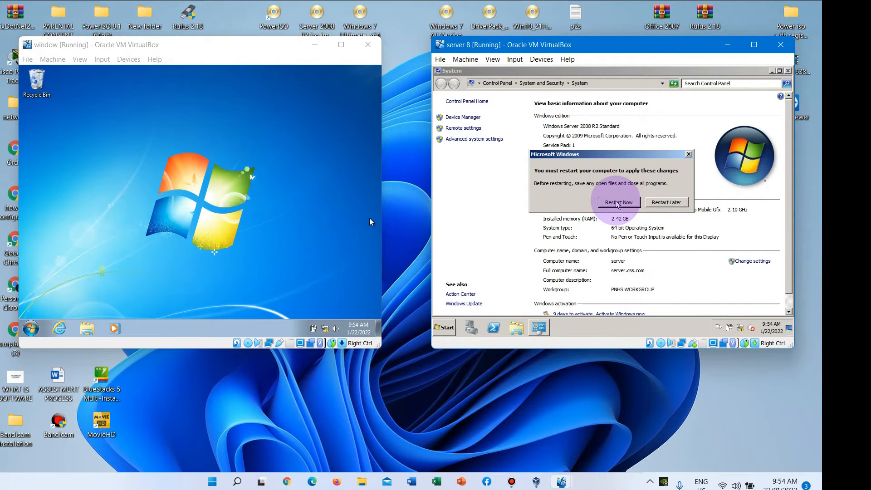
{"action": "left_click", "coordinate": [617, 203]}
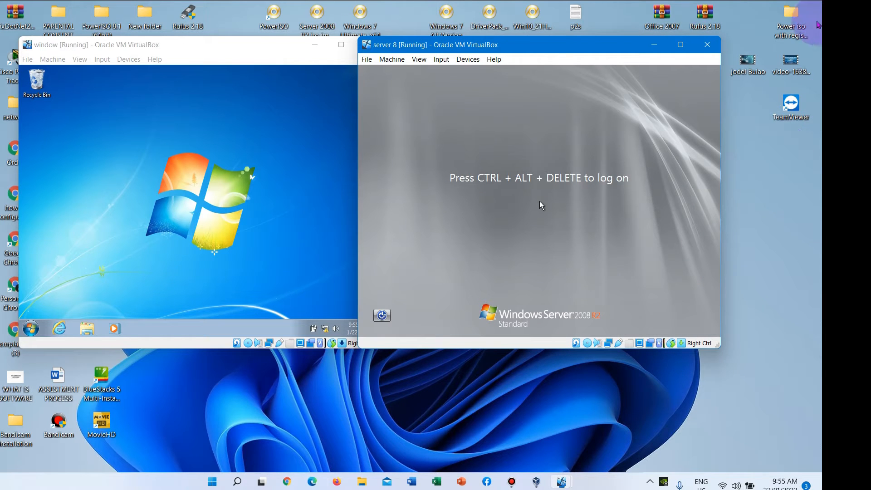
- Send Ctrl-Alt-Del to the restarted server 8 machine and log on as Administrator with the account password
{"action": "left_click_drag", "start_coordinate": [552, 48], "coordinate": [591, 51]}
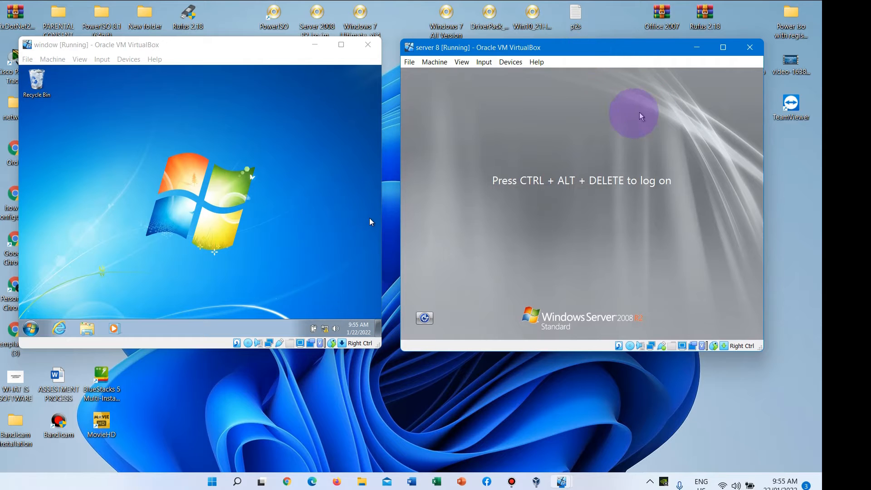
{"action": "left_click", "coordinate": [484, 62]}
{"action": "mouse_move", "coordinate": [503, 75]}
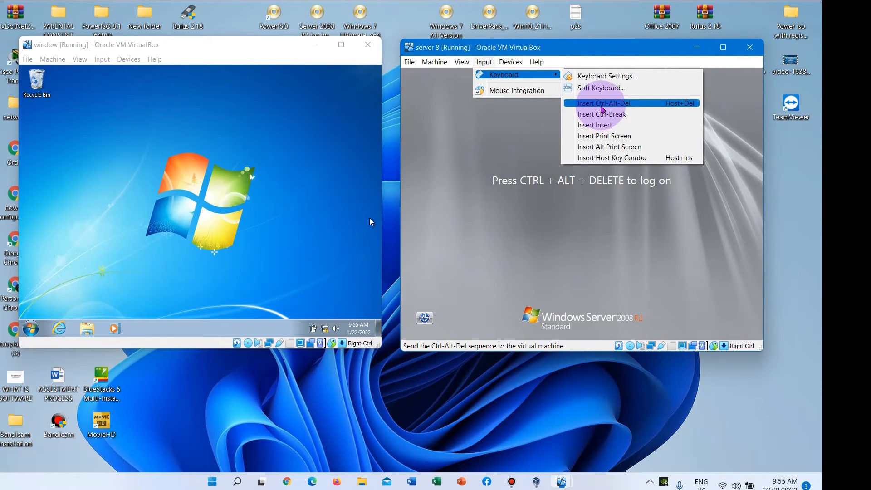
{"action": "left_click", "coordinate": [603, 103]}
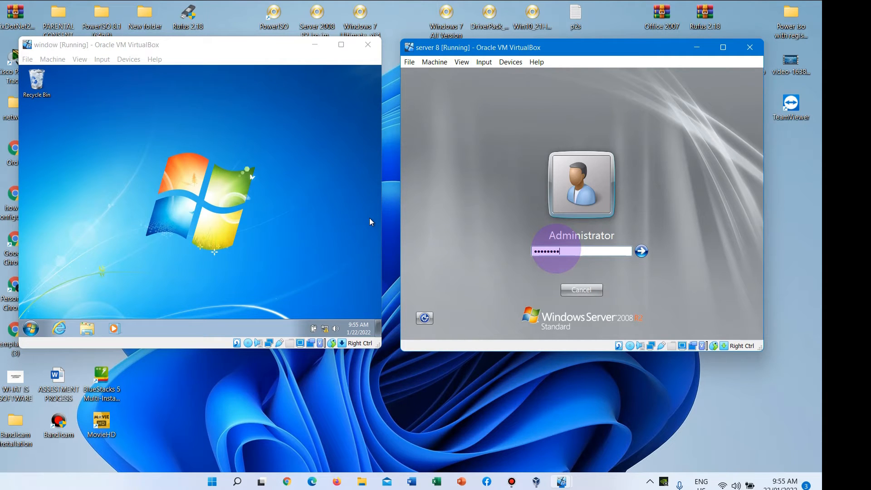
{"action": "key", "text": "Return"}
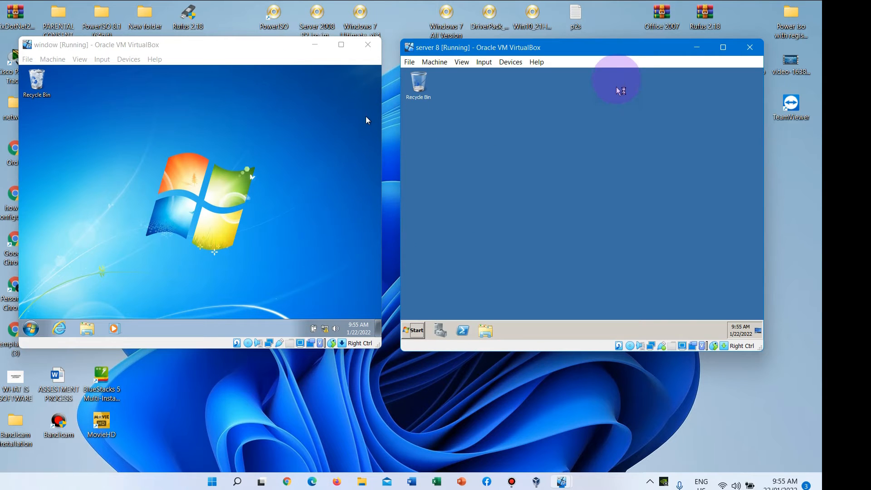
- Arrange the two virtual machine windows side by side, widen the server window, and close the server's startup management windows, including Server Manager
{"action": "left_click", "coordinate": [621, 48]}
{"action": "left_click_drag", "start_coordinate": [623, 51], "coordinate": [652, 56]}
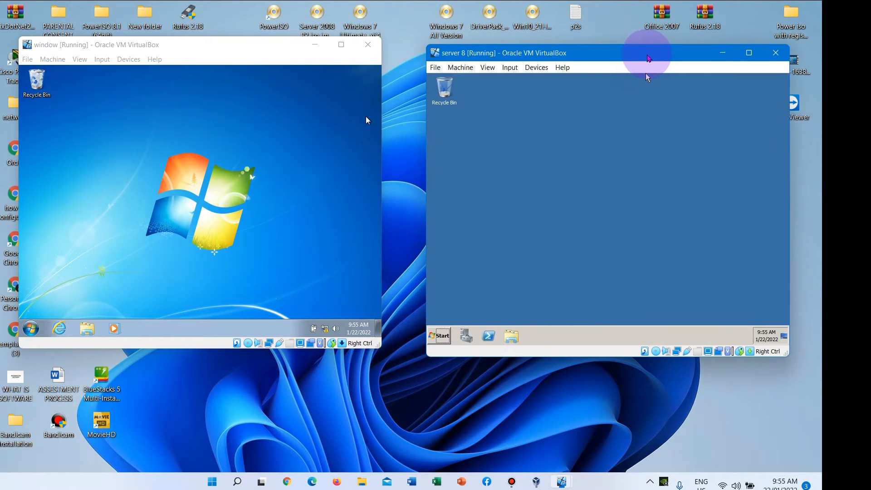
{"action": "left_click_drag", "start_coordinate": [261, 44], "coordinate": [268, 49]}
{"action": "left_click", "coordinate": [750, 314]}
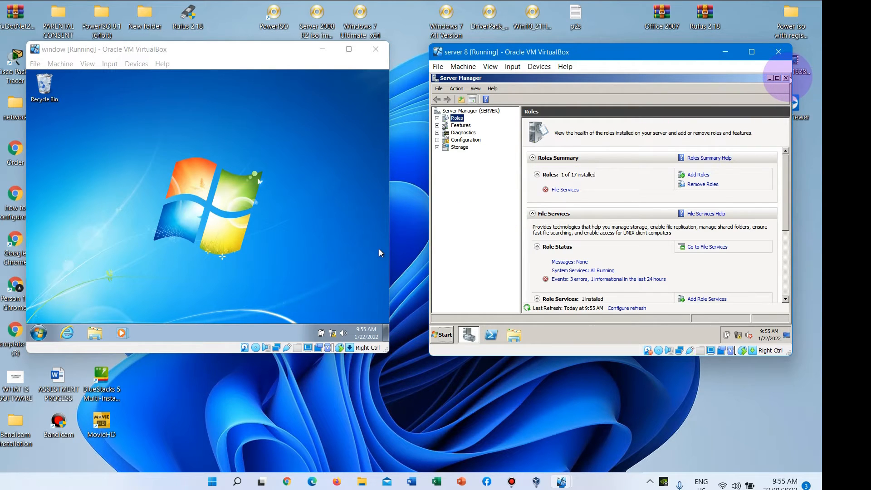
{"action": "left_click_drag", "start_coordinate": [793, 94], "coordinate": [819, 94]}
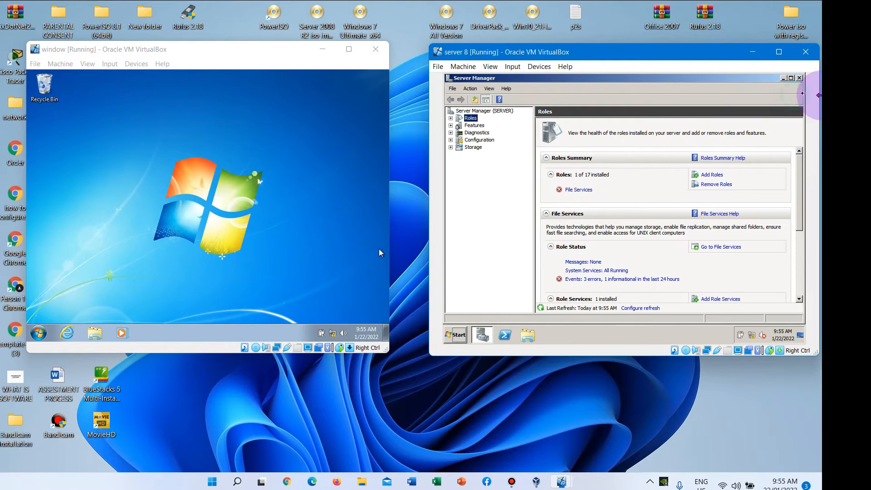
{"action": "left_click", "coordinate": [800, 78]}
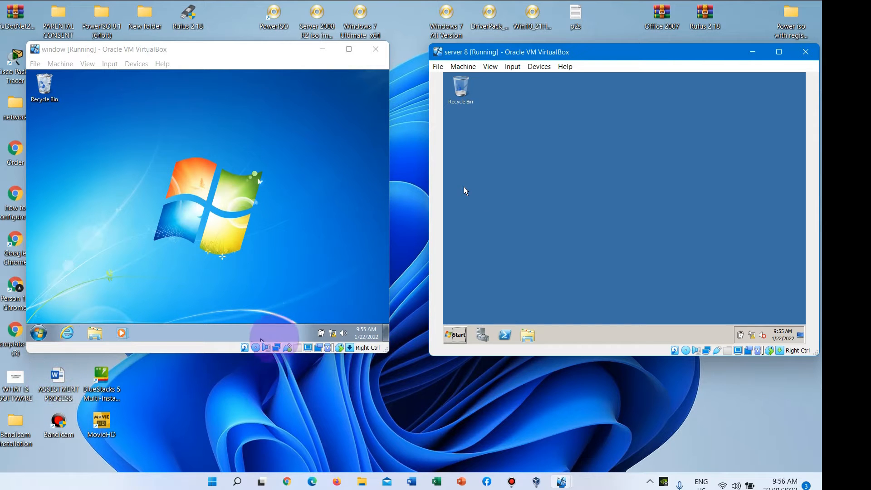
- Check the Windows 7 client's date and time settings and accept (UTC+08:00) Taipei as its time zone
{"action": "left_click", "coordinate": [361, 335]}
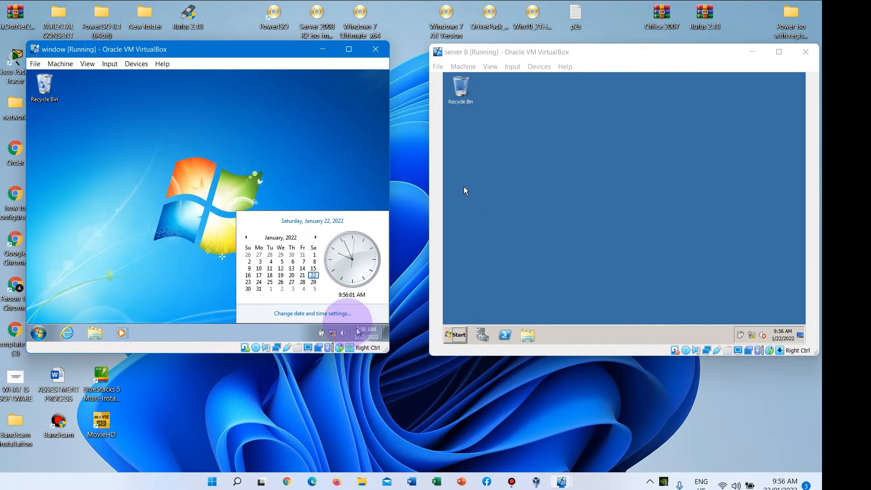
{"action": "left_click", "coordinate": [306, 315]}
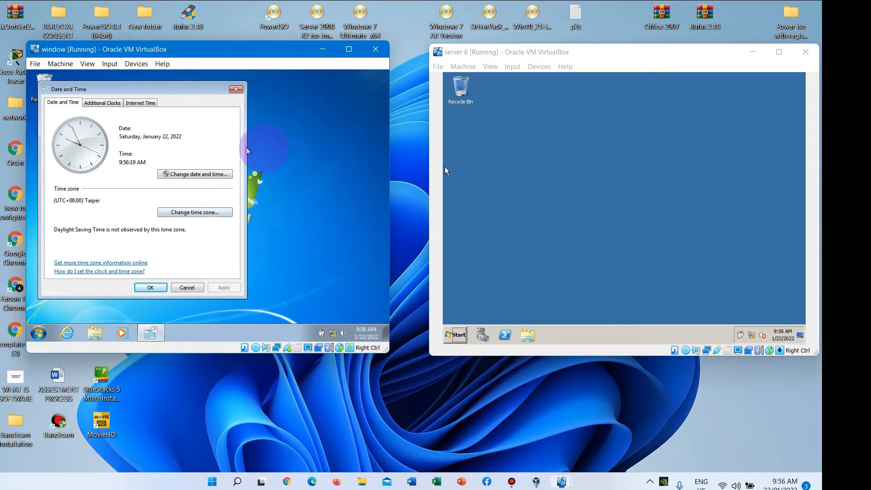
{"action": "left_click", "coordinate": [194, 216]}
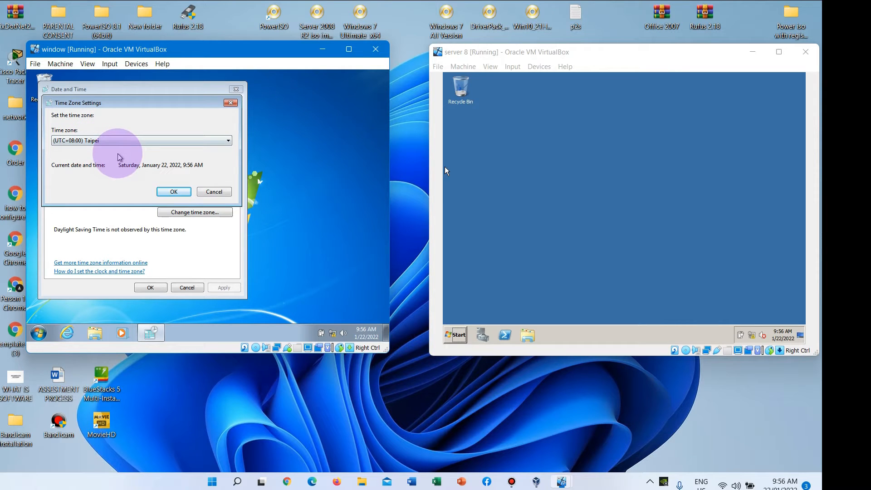
{"action": "left_click", "coordinate": [180, 195]}
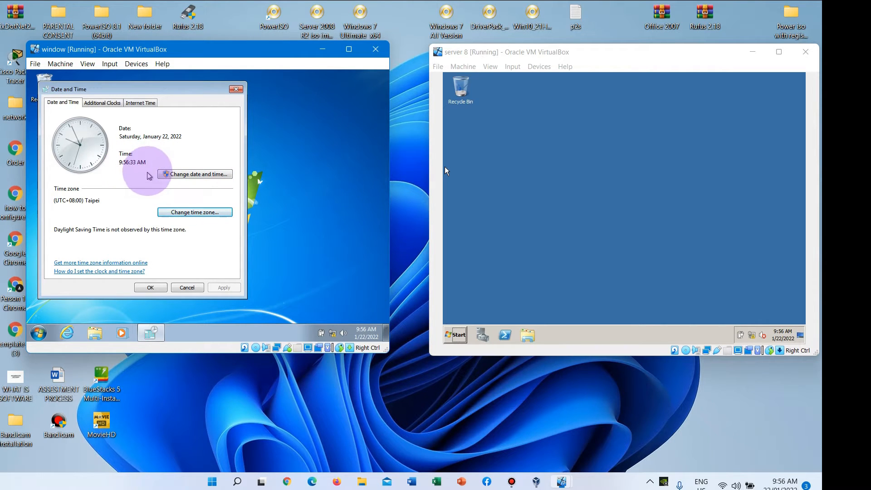
{"action": "left_click", "coordinate": [150, 288]}
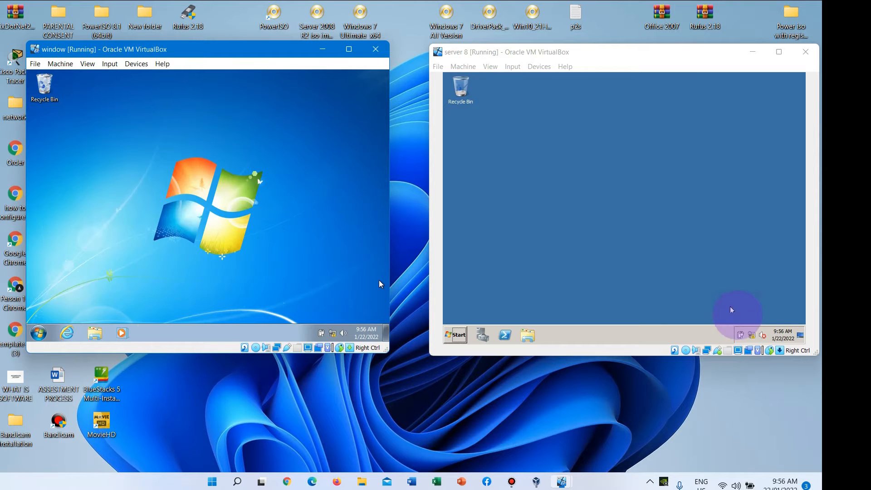
- Check the server's date and time settings and accept the same (UTC+08:00) Taipei time zone as on the client
{"action": "left_click", "coordinate": [783, 338]}
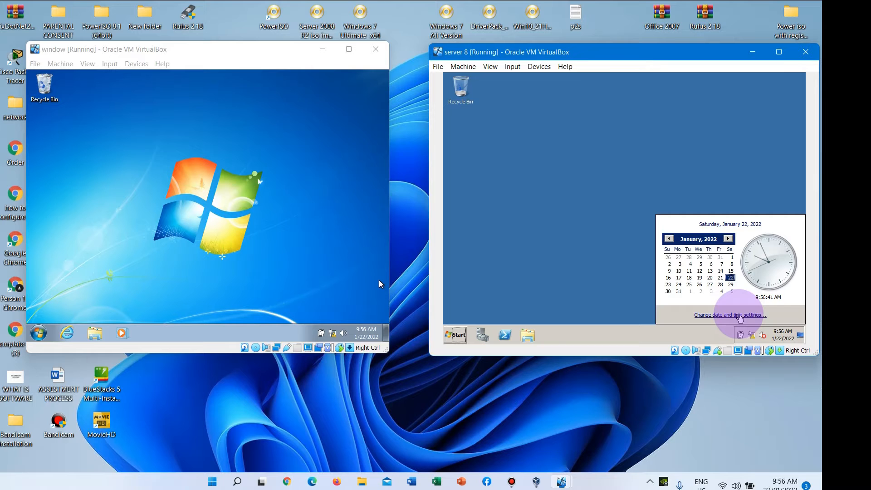
{"action": "left_click", "coordinate": [739, 315]}
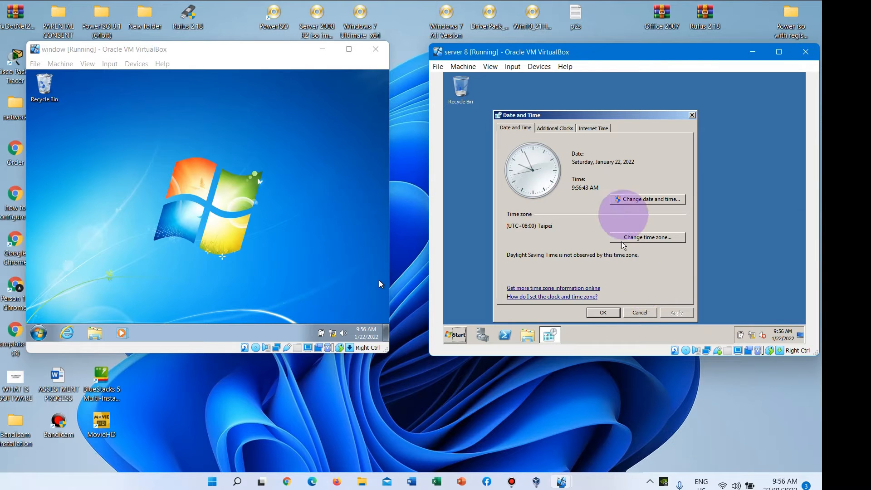
{"action": "left_click", "coordinate": [656, 239]}
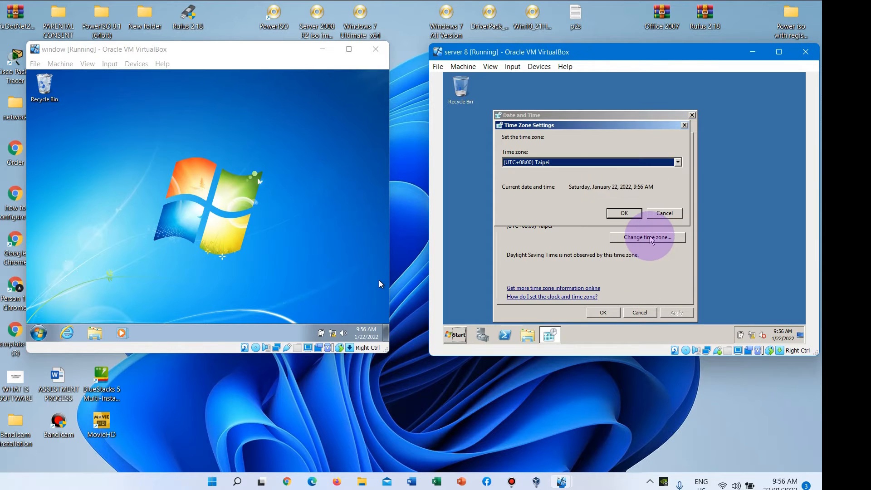
{"action": "left_click", "coordinate": [624, 213]}
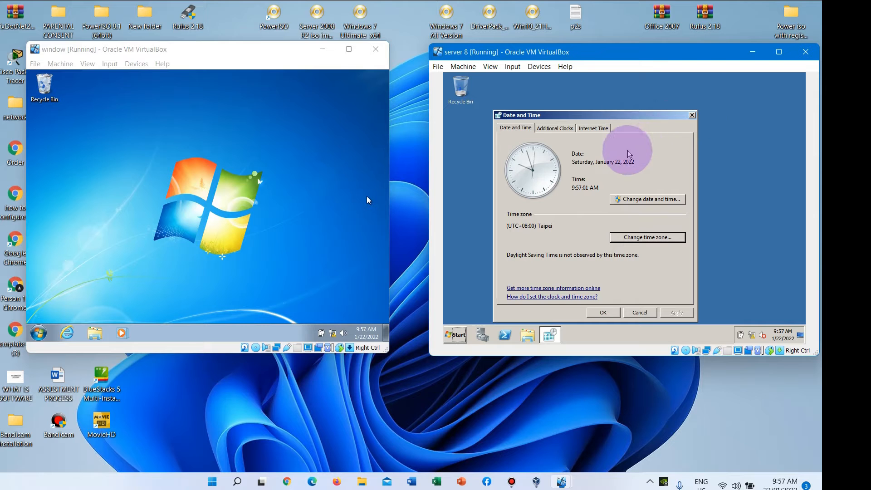
{"action": "left_click", "coordinate": [642, 237]}
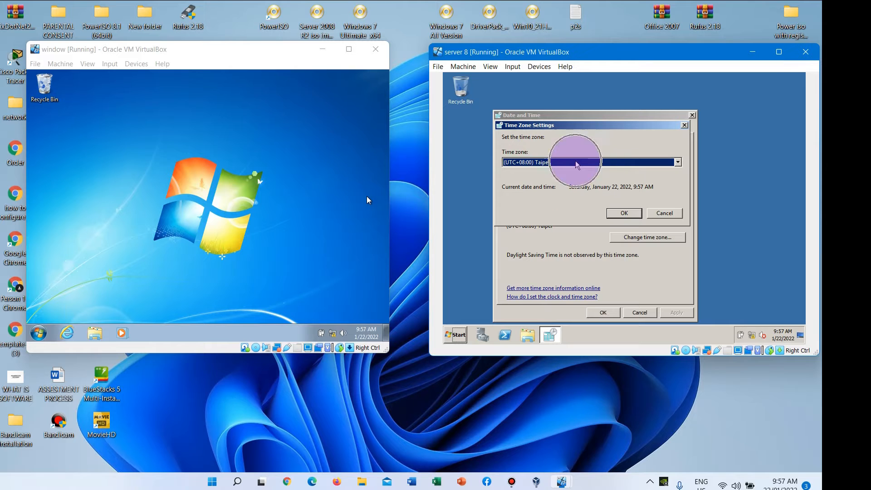
{"action": "left_click", "coordinate": [608, 313]}
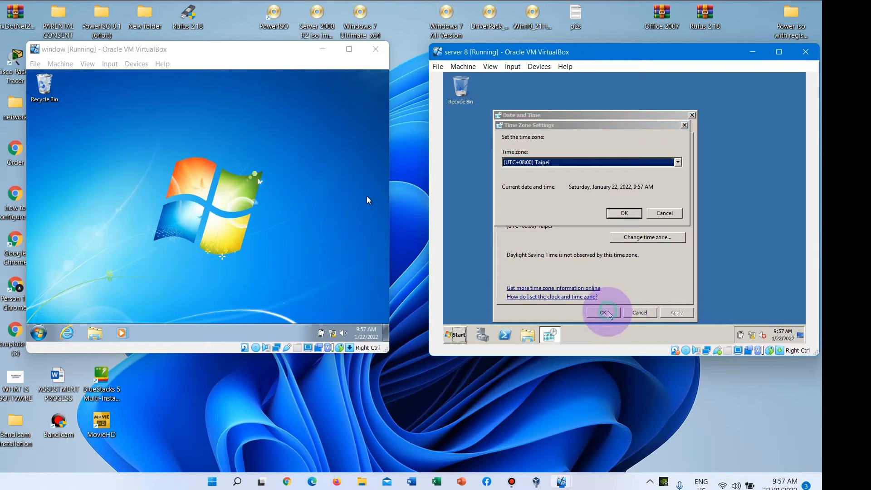
{"action": "left_click", "coordinate": [624, 213]}
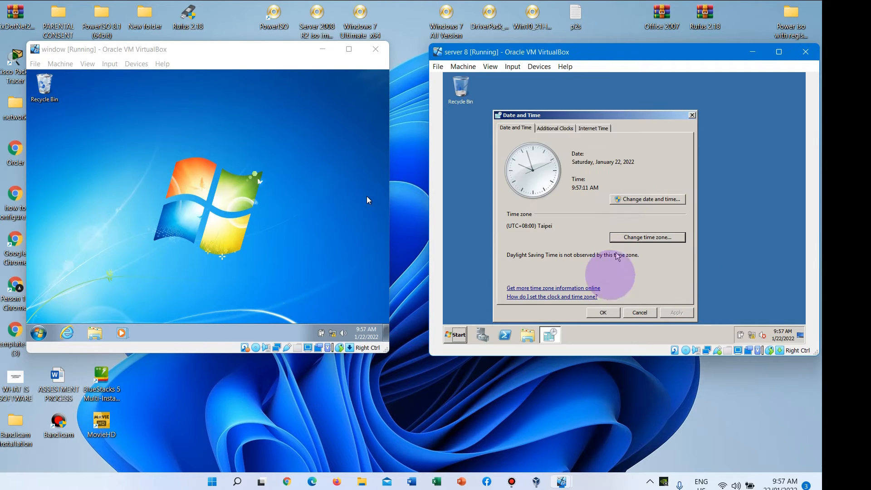
{"action": "left_click", "coordinate": [597, 316]}
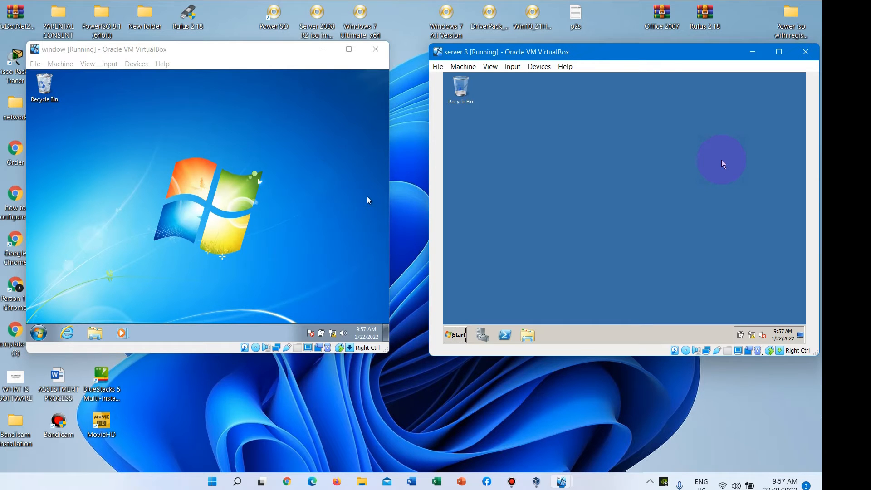
- Shift the server window slightly toward the client window and open Network and Sharing Center on the Windows 7 client
{"action": "left_click_drag", "start_coordinate": [660, 55], "coordinate": [654, 57]}
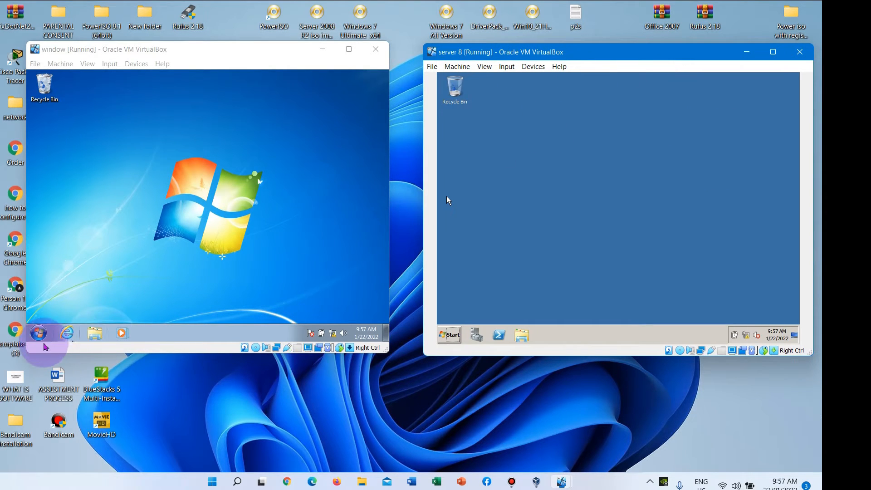
{"action": "mouse_move", "coordinate": [336, 334]}
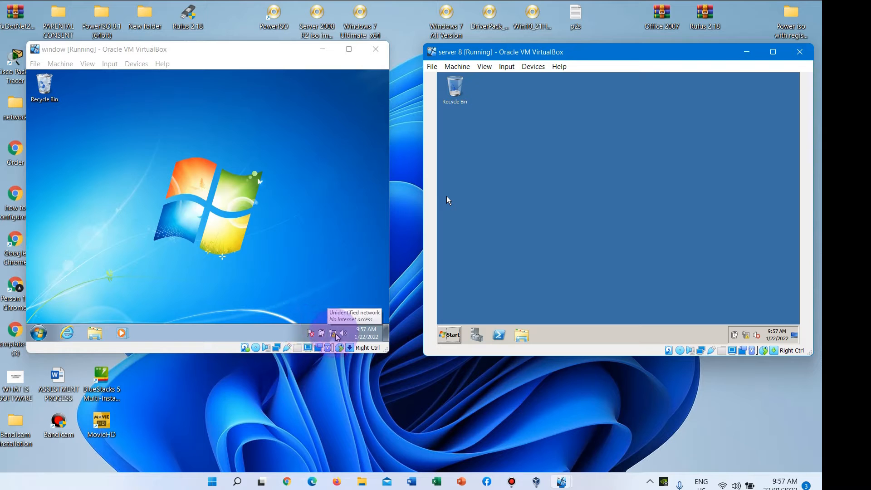
{"action": "left_click", "coordinate": [334, 335]}
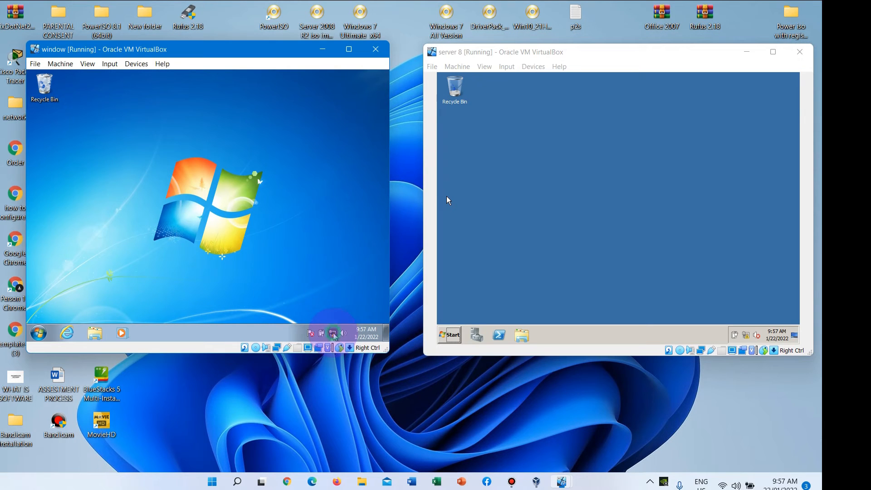
{"action": "left_click", "coordinate": [334, 334]}
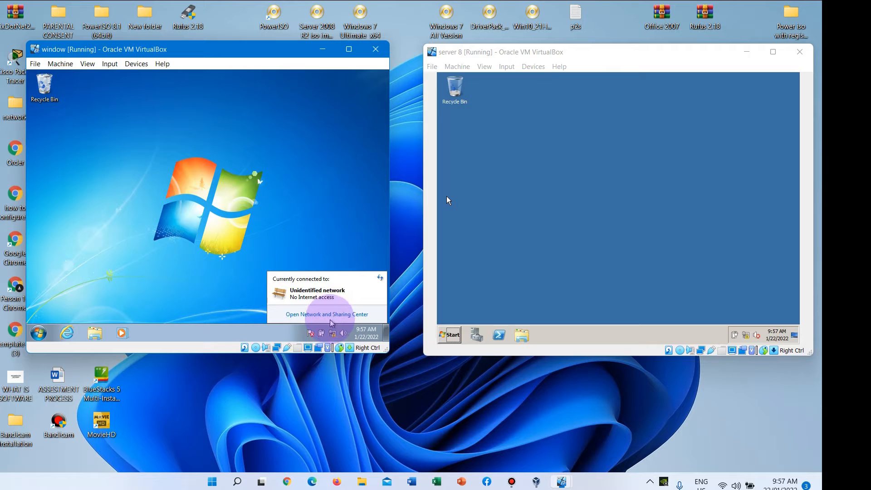
{"action": "left_click", "coordinate": [333, 314]}
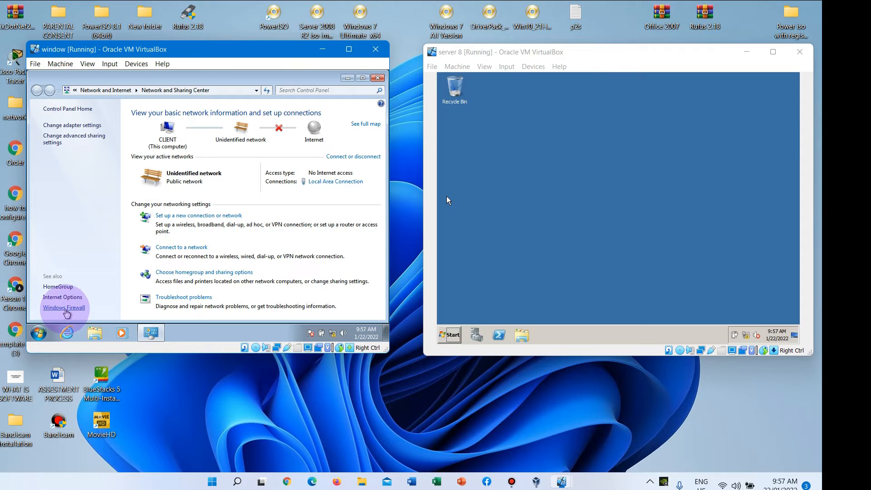
- Check the Windows 7 client's firewall settings and accept Windows Firewall turned on for both private and public networks
{"action": "left_click", "coordinate": [66, 308]}
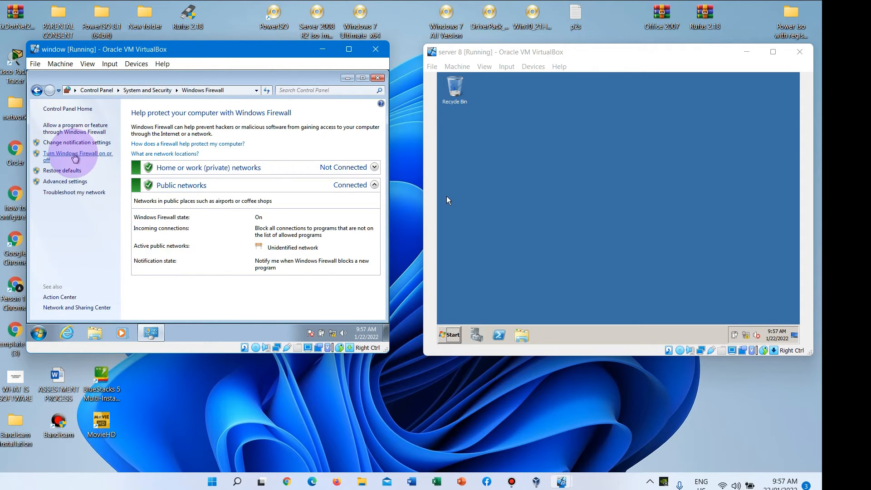
{"action": "left_click", "coordinate": [85, 155]}
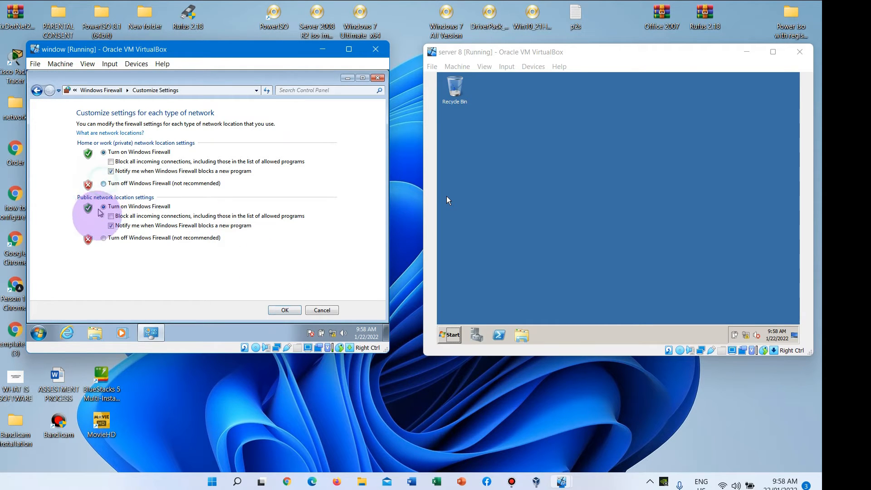
{"action": "left_click", "coordinate": [103, 184]}
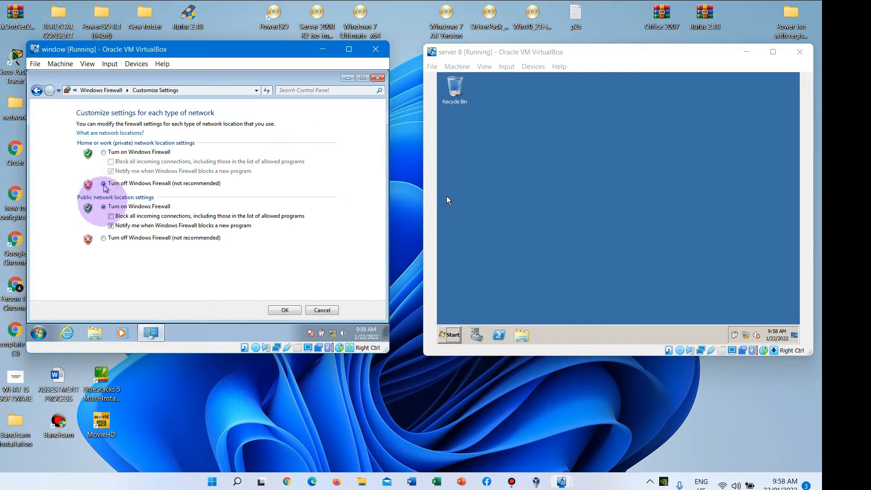
{"action": "left_click", "coordinate": [104, 153]}
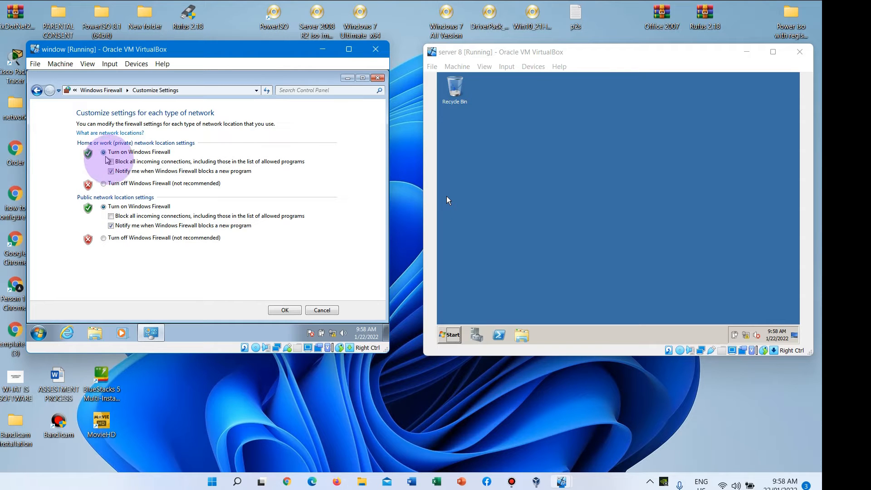
{"action": "left_click", "coordinate": [284, 310]}
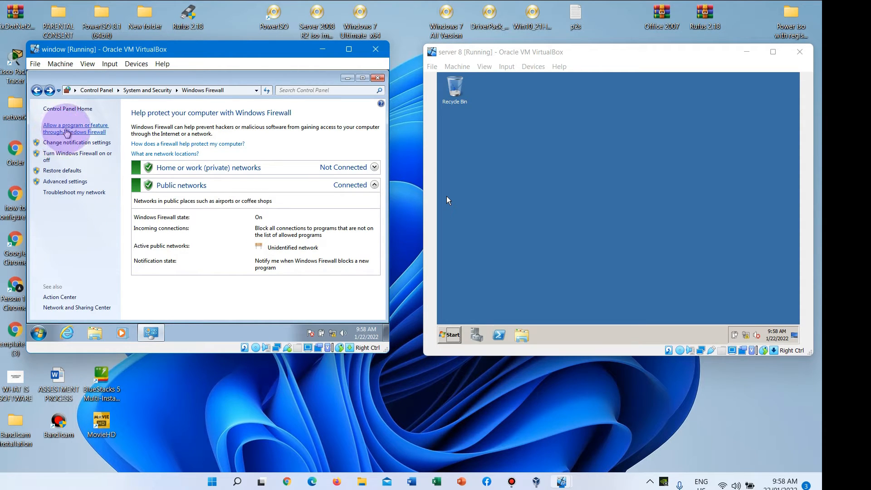
- Allow Remote Desktop - RemoteFX through the client's firewall on public networks, review the other allowed programs, and accept the list
{"action": "left_click", "coordinate": [61, 132]}
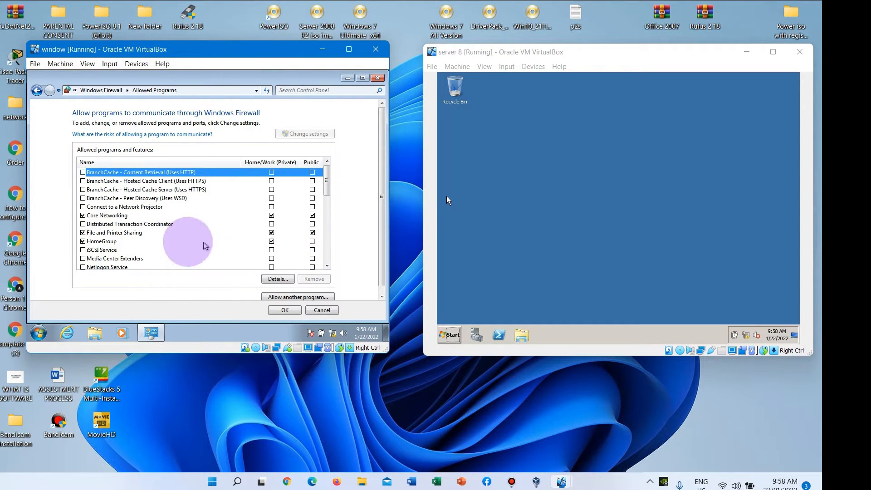
{"action": "scroll", "coordinate": [125, 240], "scroll_direction": "down", "scroll_amount": 2}
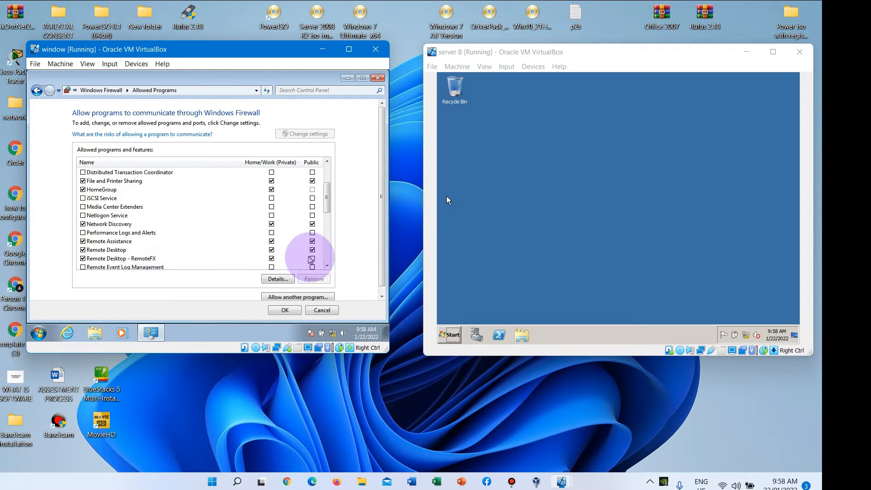
{"action": "left_click", "coordinate": [311, 259]}
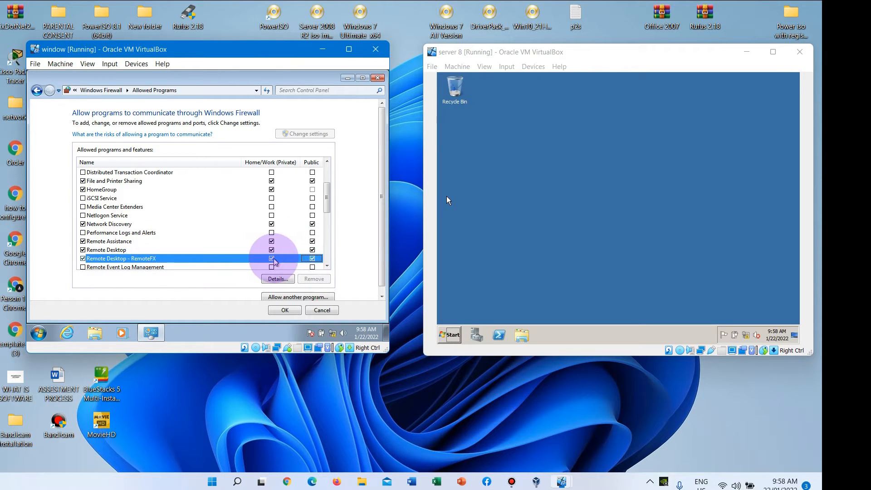
{"action": "scroll", "coordinate": [274, 260], "scroll_direction": "down", "scroll_amount": 4}
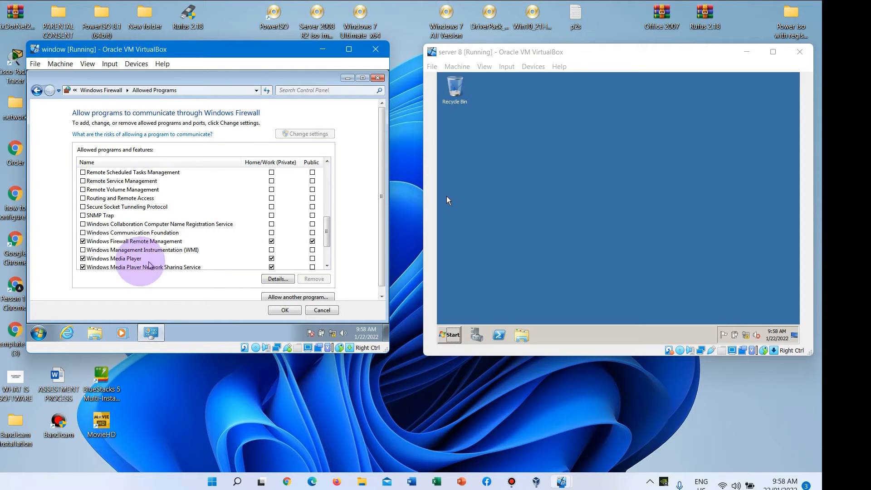
{"action": "scroll", "coordinate": [117, 259], "scroll_direction": "down", "scroll_amount": 1}
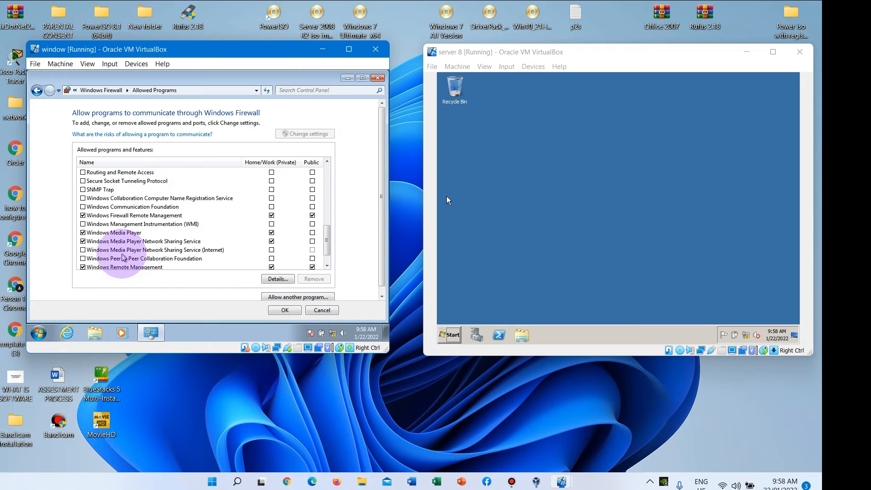
{"action": "scroll", "coordinate": [111, 260], "scroll_direction": "down", "scroll_amount": 1}
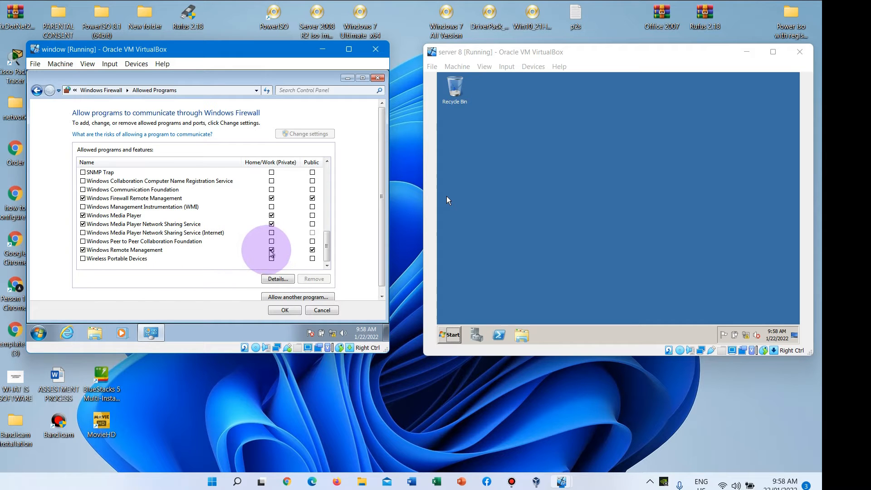
{"action": "scroll", "coordinate": [248, 226], "scroll_direction": "up", "scroll_amount": 2}
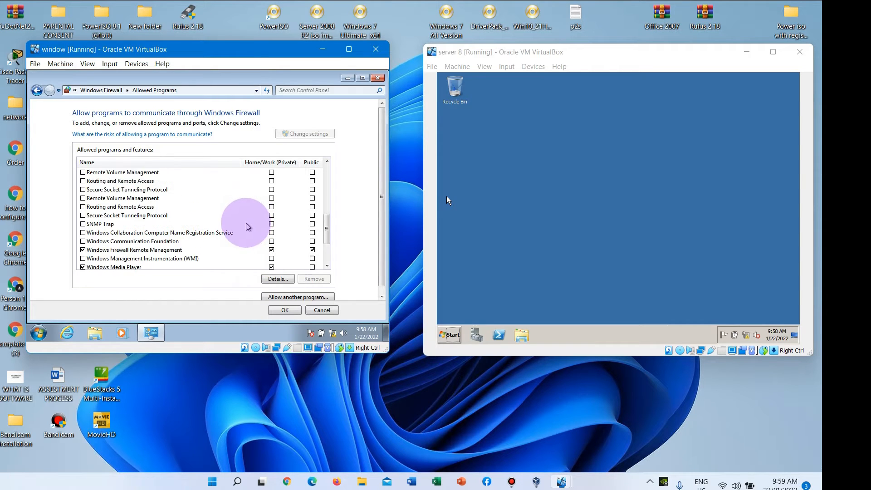
{"action": "scroll", "coordinate": [248, 227], "scroll_direction": "up", "scroll_amount": 6}
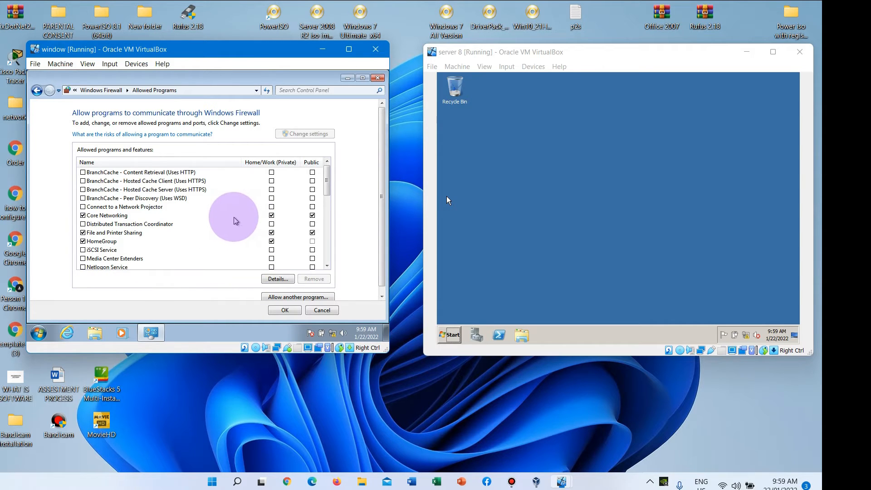
{"action": "left_click", "coordinate": [284, 310]}
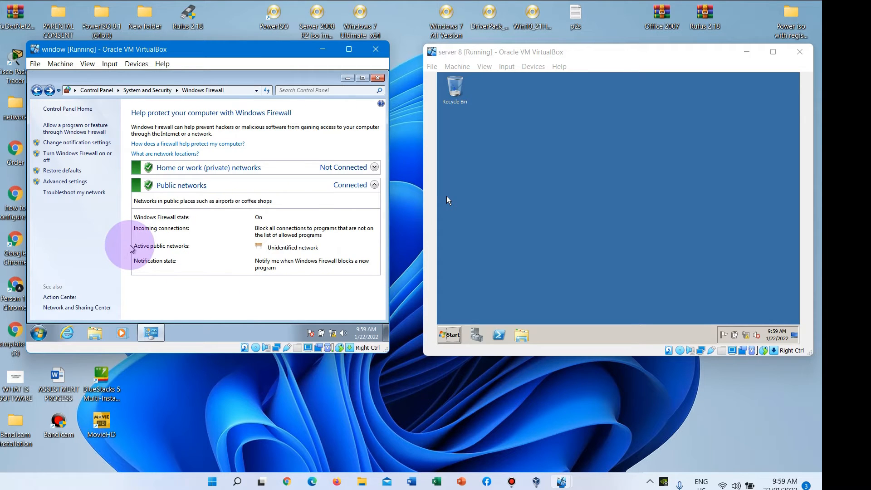
{"action": "left_click", "coordinate": [521, 195]}
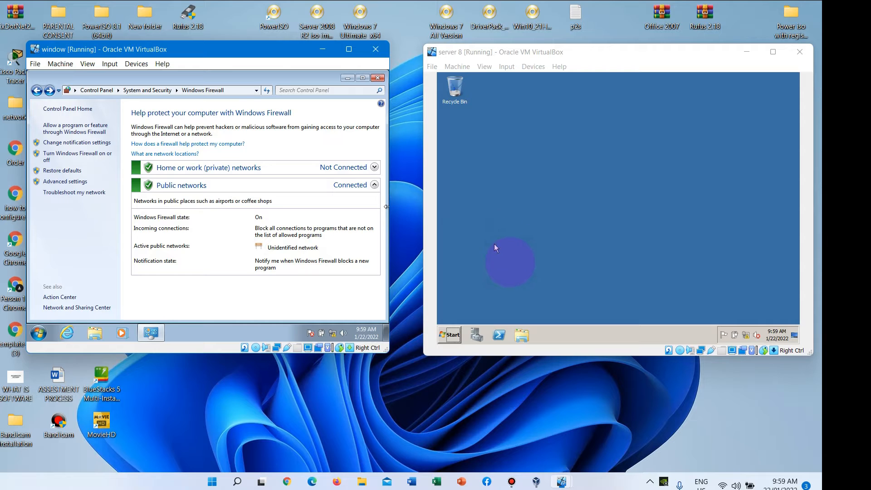
{"action": "left_click", "coordinate": [451, 338]}
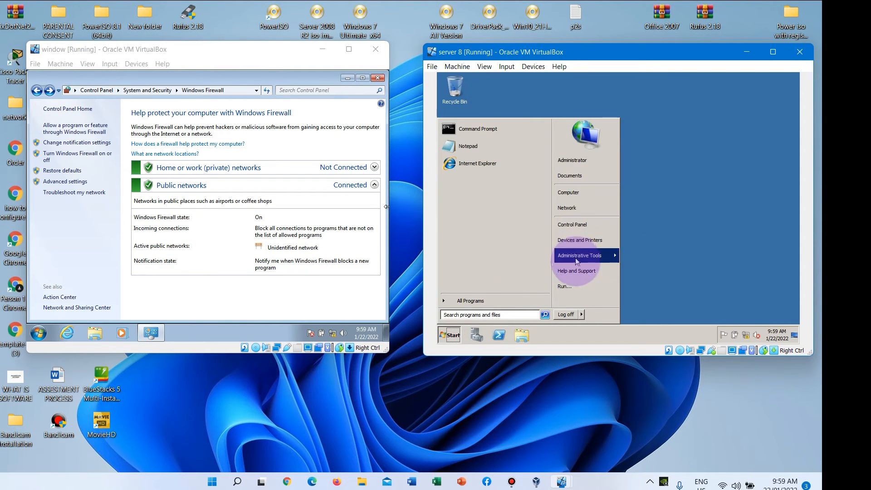
{"action": "left_click", "coordinate": [752, 246]}
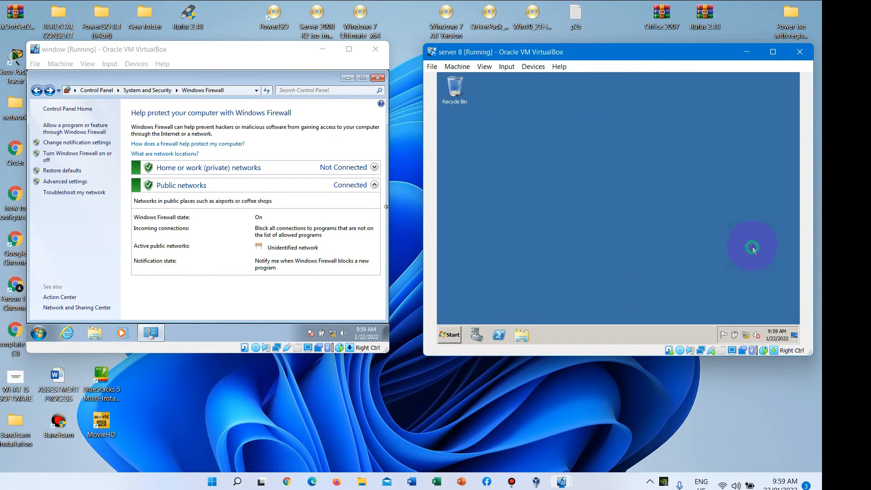
- Open Windows Firewall from the server's Network and Sharing Center and accept the firewall turned on for both private and public networks
{"action": "right_click", "coordinate": [747, 337]}
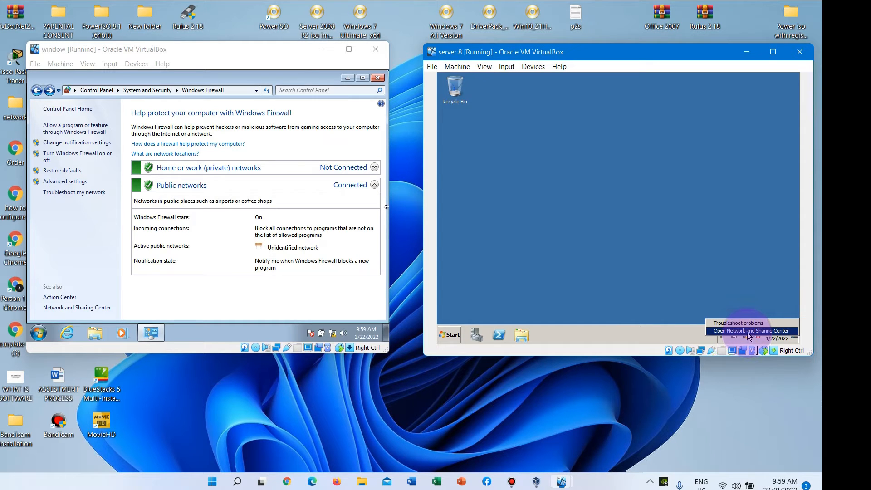
{"action": "left_click", "coordinate": [747, 331]}
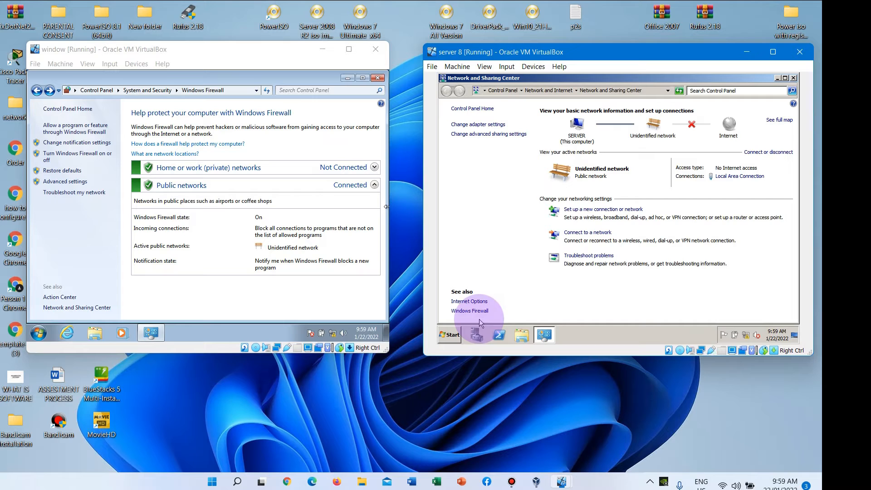
{"action": "left_click", "coordinate": [474, 311]}
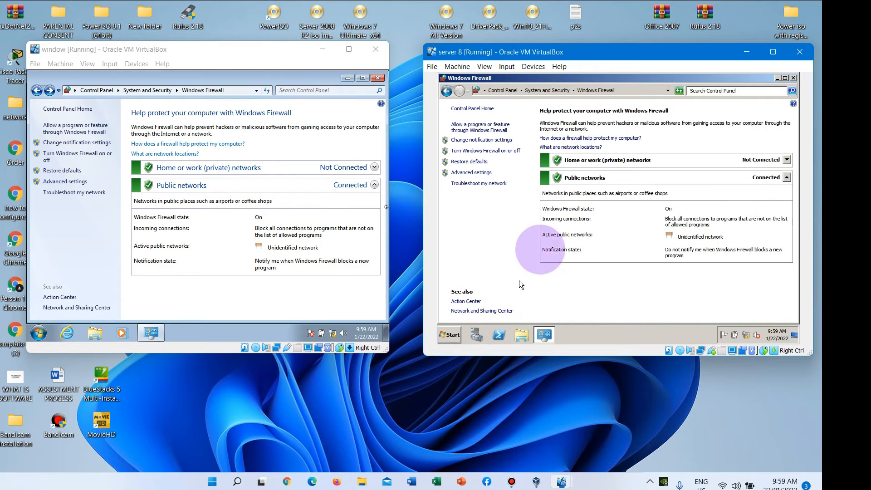
{"action": "left_click", "coordinate": [481, 150]}
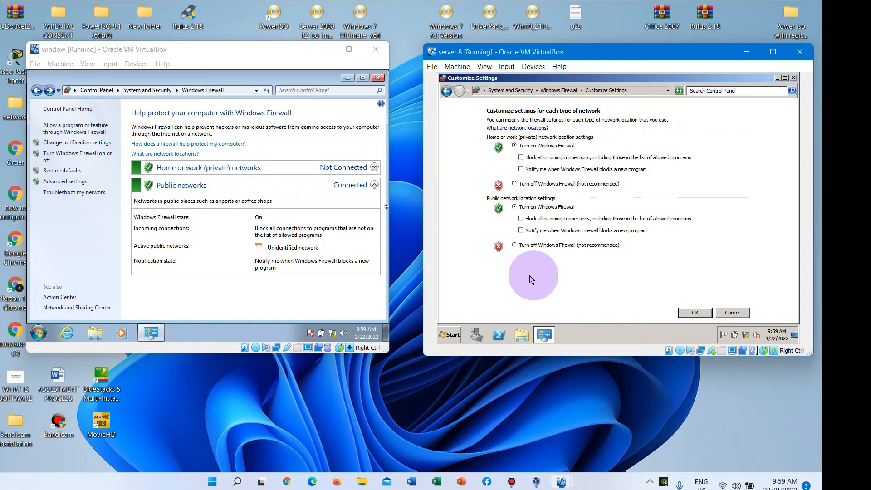
{"action": "left_click", "coordinate": [695, 312]}
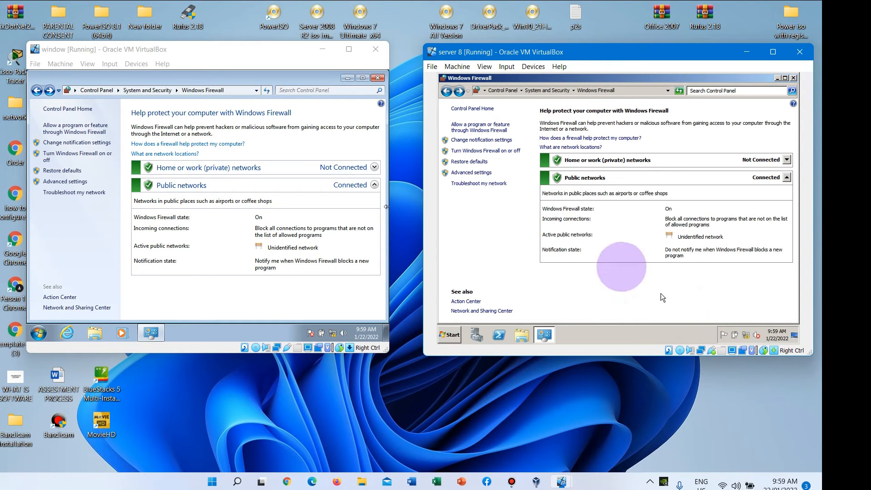
- Allow Remote Service Management through the server's firewall on home/work networks, accept the list, and close the firewall windows on both machines
{"action": "left_click", "coordinate": [481, 129]}
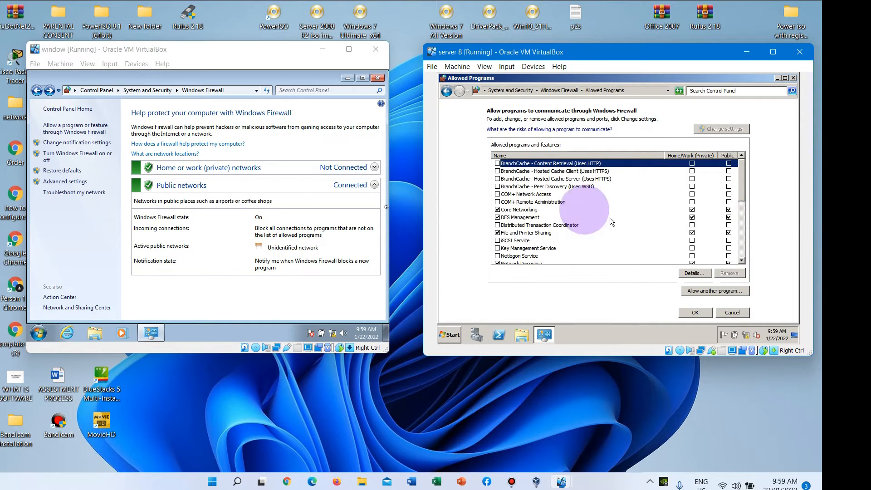
{"action": "scroll", "coordinate": [552, 219], "scroll_direction": "down", "scroll_amount": 1}
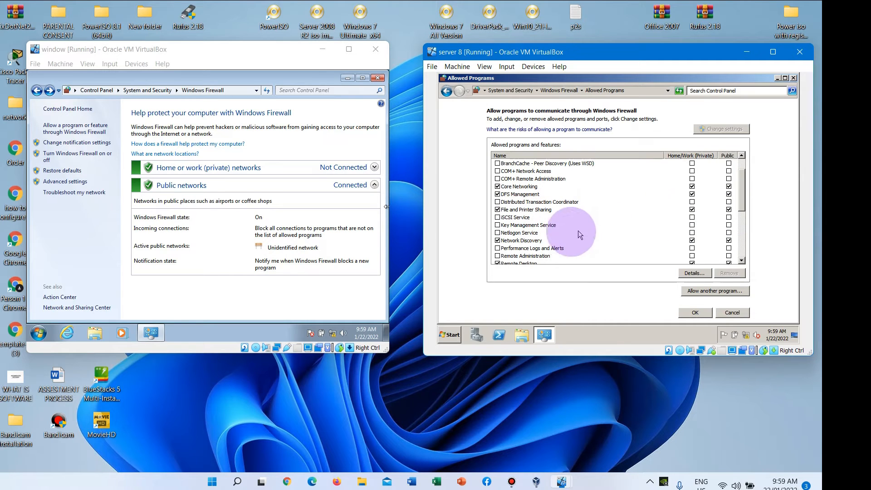
{"action": "scroll", "coordinate": [616, 241], "scroll_direction": "down", "scroll_amount": 2}
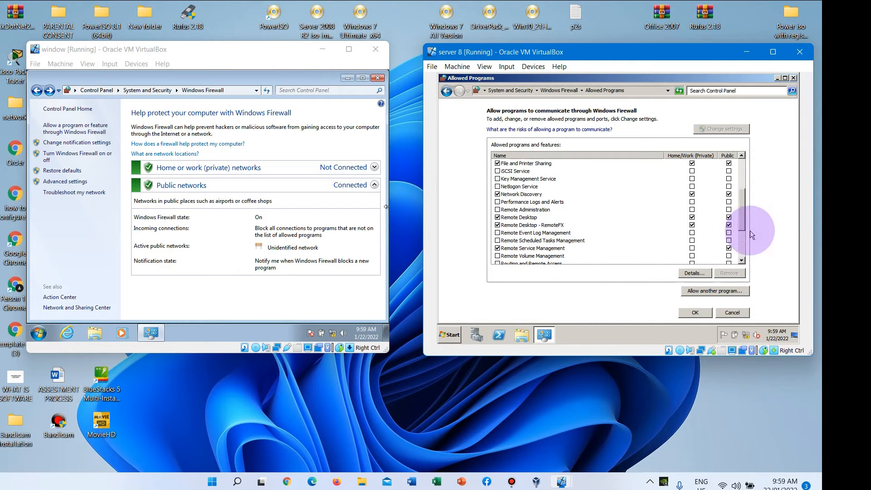
{"action": "scroll", "coordinate": [707, 233], "scroll_direction": "down", "scroll_amount": 1}
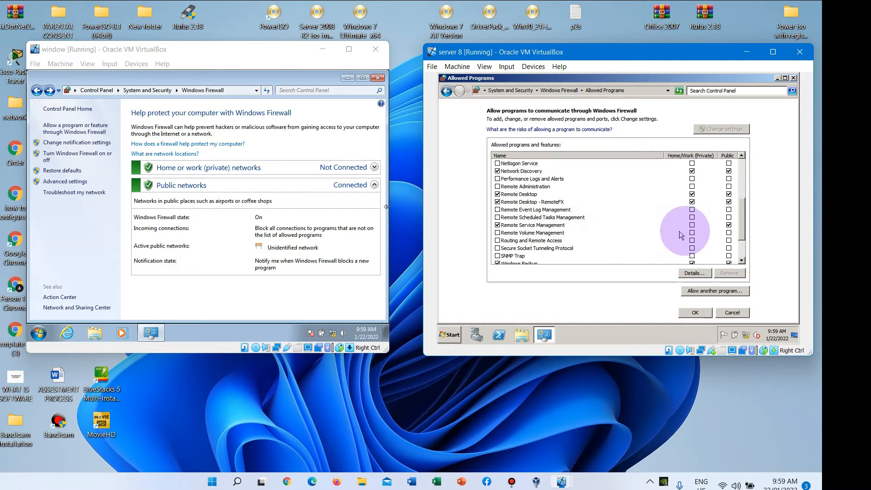
{"action": "left_click", "coordinate": [692, 226]}
{"action": "scroll", "coordinate": [637, 247], "scroll_direction": "down", "scroll_amount": 2}
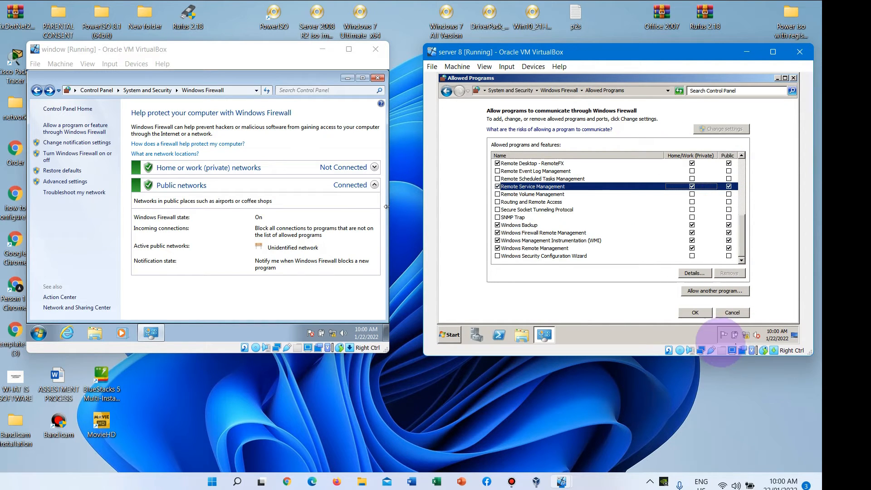
{"action": "left_click", "coordinate": [695, 312]}
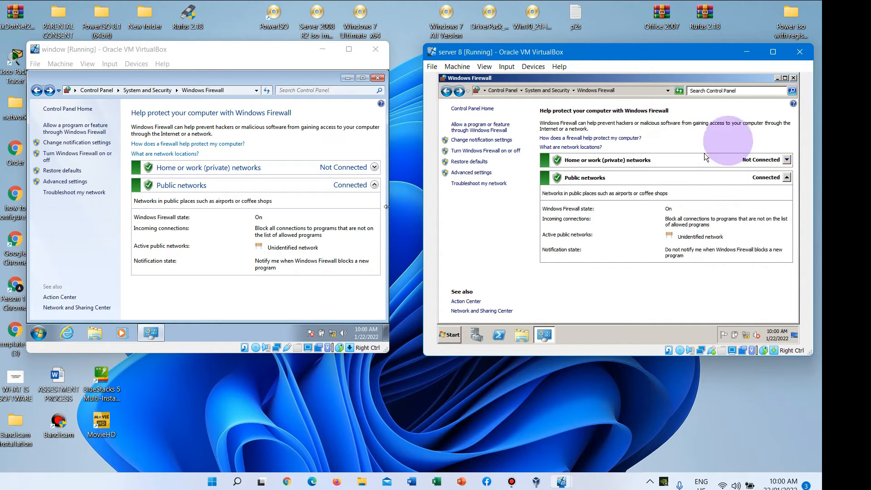
{"action": "left_click", "coordinate": [376, 79]}
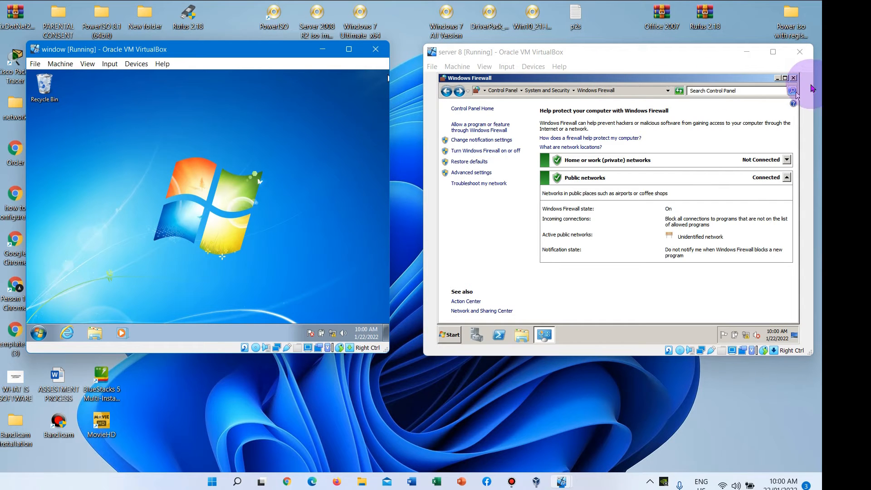
{"action": "left_click", "coordinate": [793, 79]}
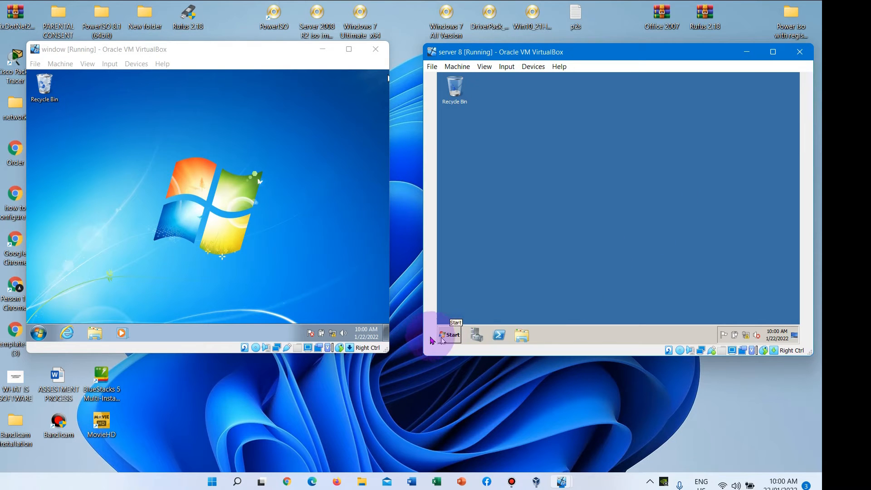
- Examine the Windows 7 client's advanced sharing settings for the public profile, from network discovery down to password protected sharing
{"action": "left_click", "coordinate": [335, 334]}
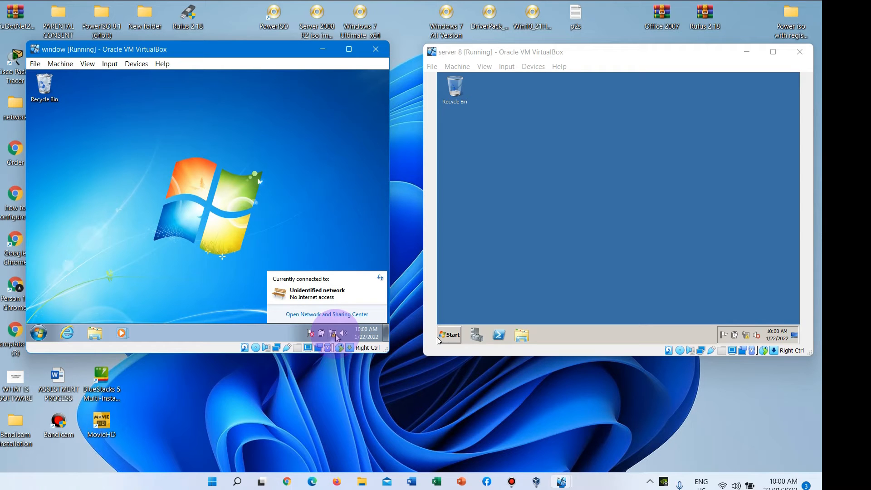
{"action": "left_click", "coordinate": [310, 316]}
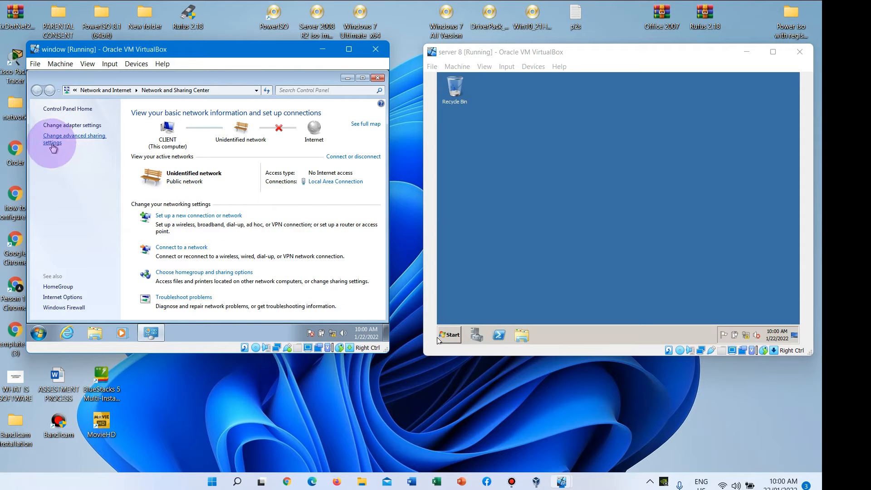
{"action": "left_click", "coordinate": [52, 144]}
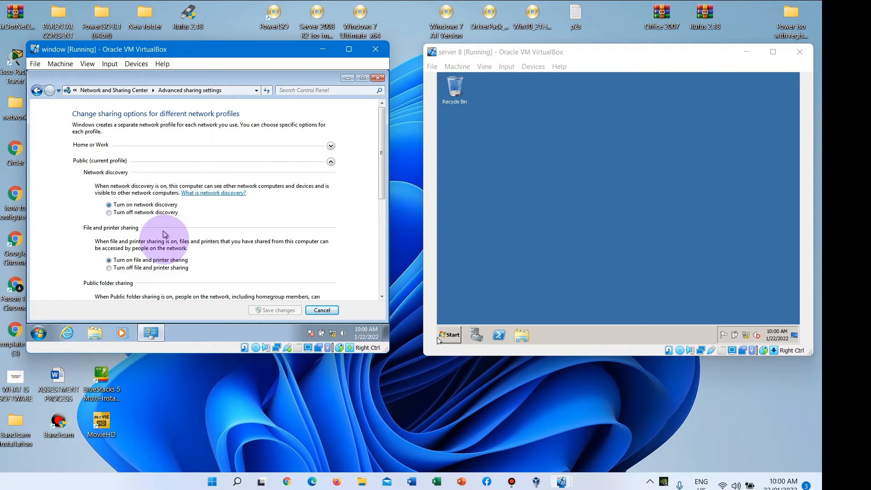
{"action": "left_click_drag", "start_coordinate": [375, 185], "coordinate": [374, 252]}
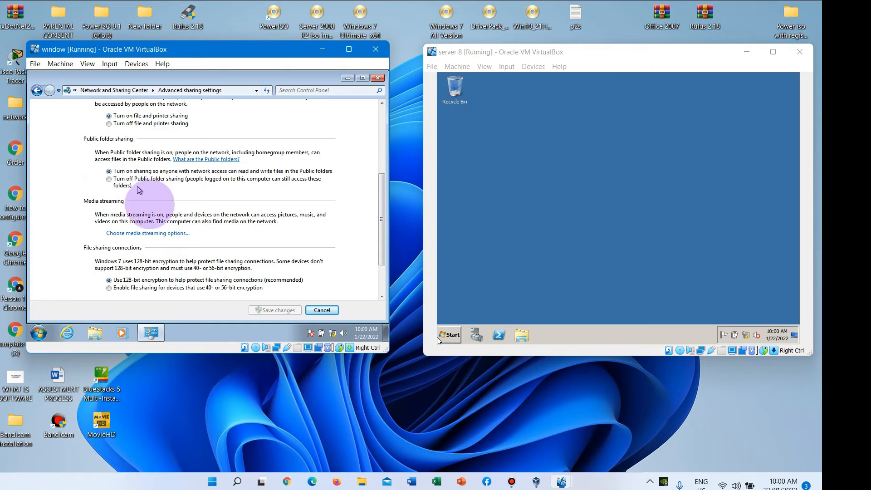
{"action": "left_click", "coordinate": [382, 241]}
{"action": "left_click_drag", "start_coordinate": [382, 241], "coordinate": [372, 286]}
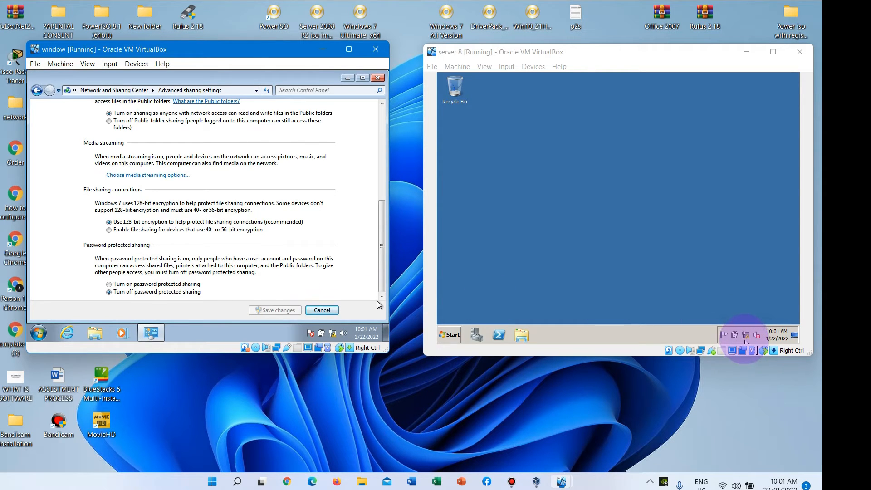
- In the server's advanced sharing settings, turn on network discovery and turn off password protected sharing for the public profile, then save
{"action": "left_click", "coordinate": [746, 336]}
{"action": "left_click", "coordinate": [746, 336]}
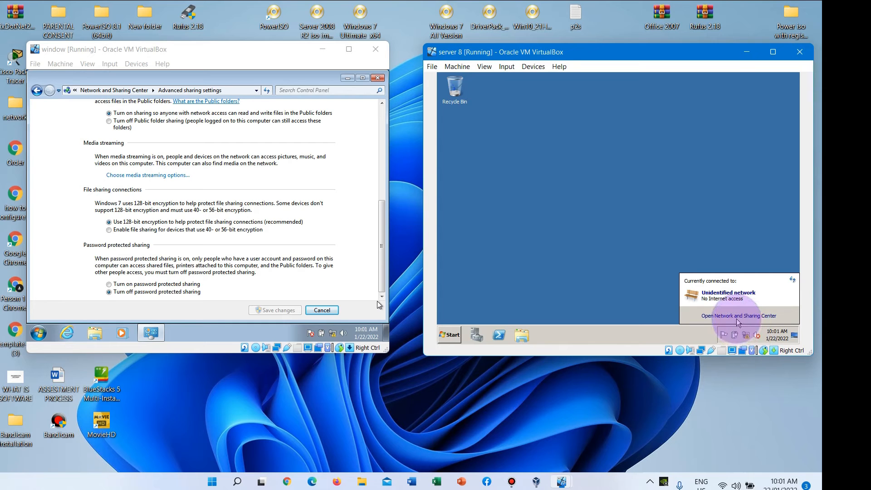
{"action": "left_click", "coordinate": [736, 316]}
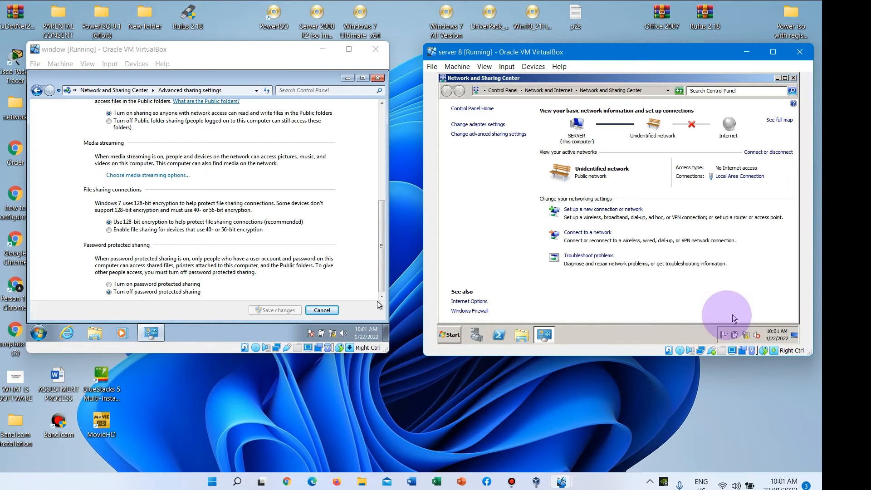
{"action": "left_click", "coordinate": [470, 135]}
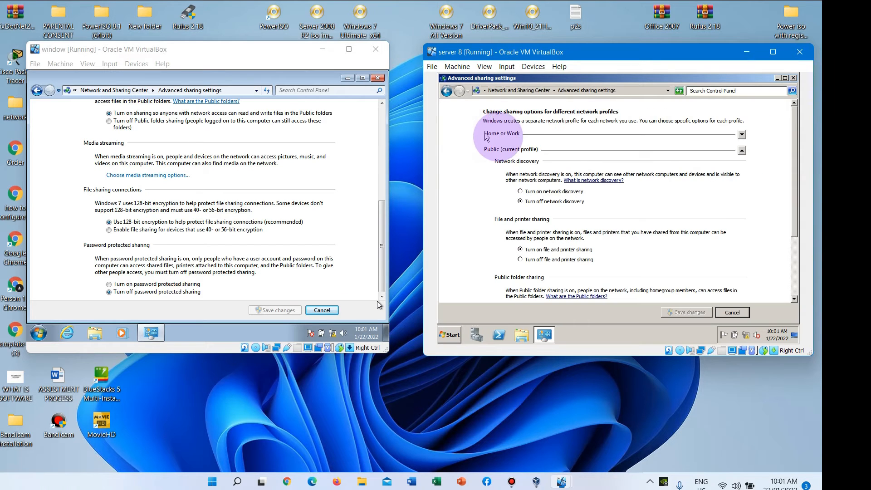
{"action": "left_click", "coordinate": [519, 191]}
{"action": "scroll", "coordinate": [551, 213], "scroll_direction": "down", "scroll_amount": 2}
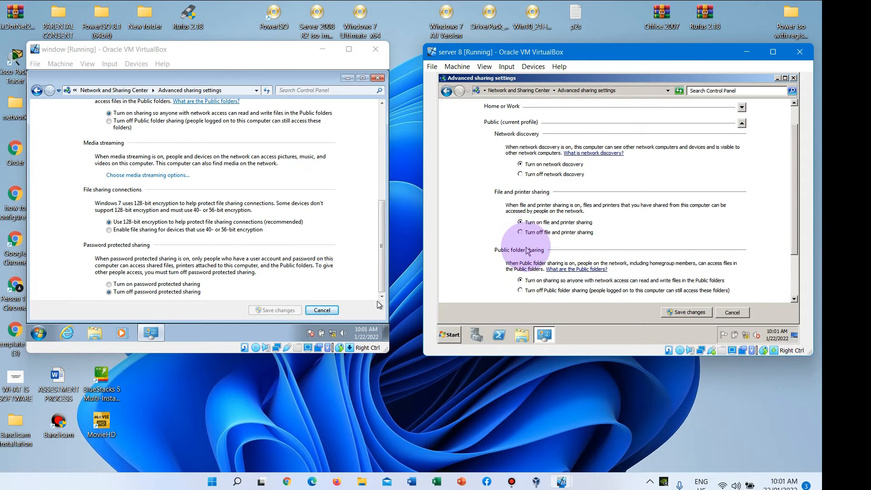
{"action": "scroll", "coordinate": [553, 242], "scroll_direction": "down", "scroll_amount": 2}
{"action": "scroll", "coordinate": [526, 250], "scroll_direction": "down", "scroll_amount": 2}
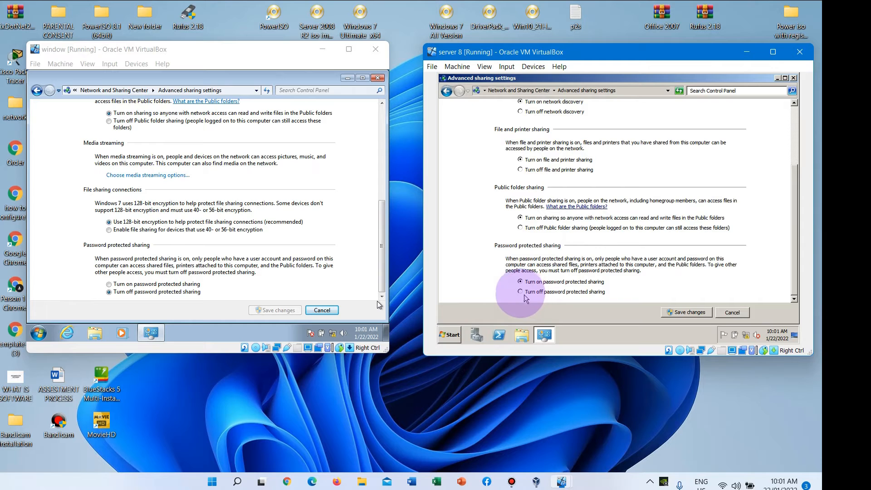
{"action": "left_click", "coordinate": [683, 315]}
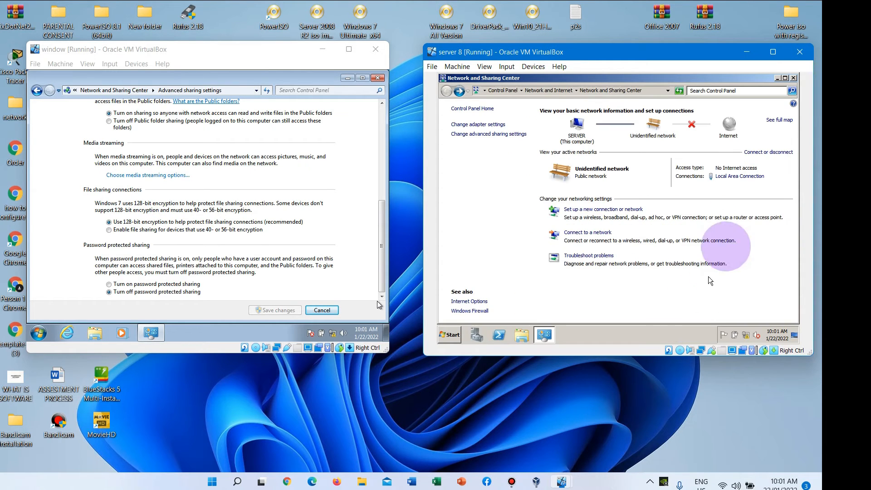
- Turn on network discovery for the server's Home or Work profile, save the sharing settings, and close the network windows on both machines
{"action": "left_click", "coordinate": [477, 137]}
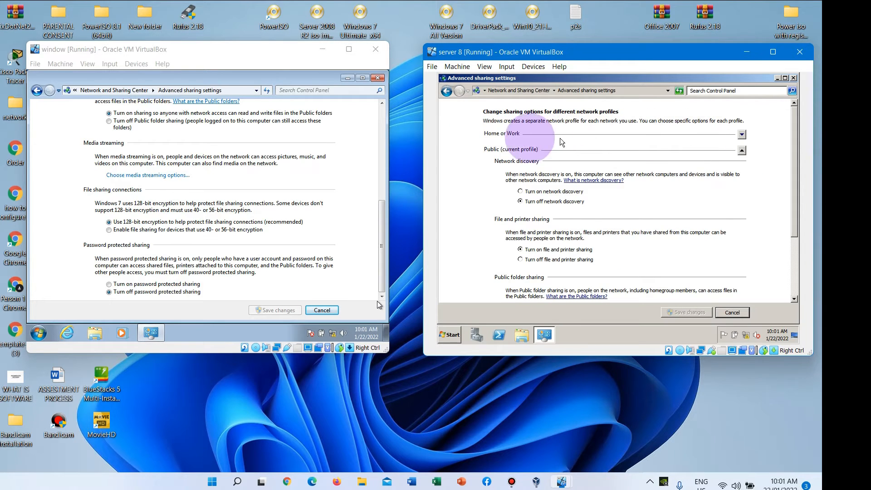
{"action": "left_click", "coordinate": [742, 136]}
{"action": "left_click", "coordinate": [529, 151]}
{"action": "scroll", "coordinate": [530, 177], "scroll_direction": "down", "scroll_amount": 2}
{"action": "scroll", "coordinate": [535, 190], "scroll_direction": "down", "scroll_amount": 2}
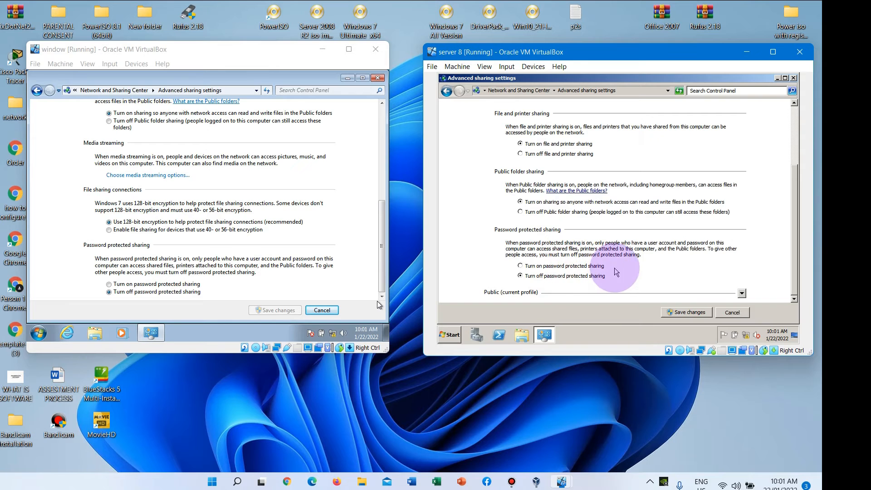
{"action": "scroll", "coordinate": [603, 186], "scroll_direction": "up", "scroll_amount": 3}
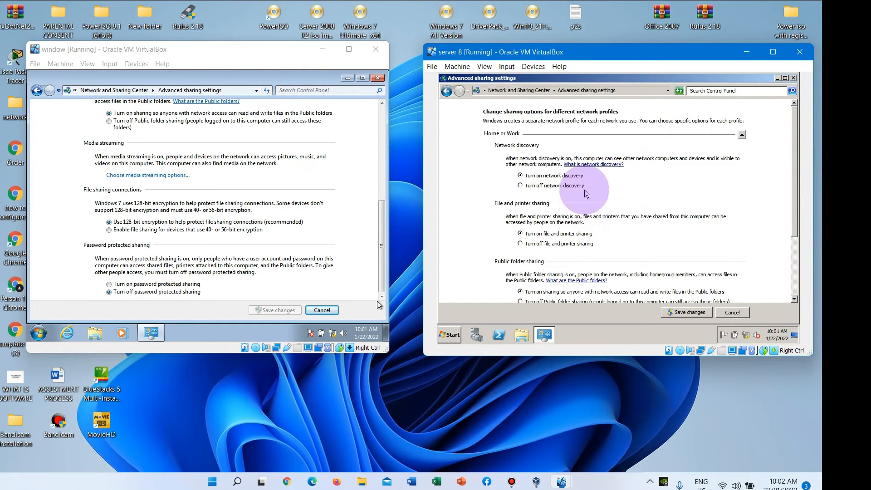
{"action": "scroll", "coordinate": [589, 177], "scroll_direction": "down", "scroll_amount": 1}
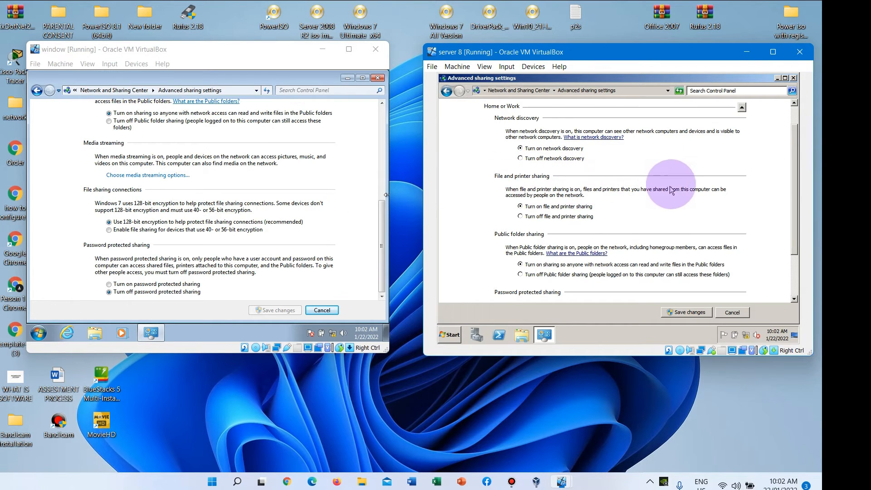
{"action": "scroll", "coordinate": [665, 178], "scroll_direction": "up", "scroll_amount": 1}
{"action": "scroll", "coordinate": [744, 145], "scroll_direction": "down", "scroll_amount": 3}
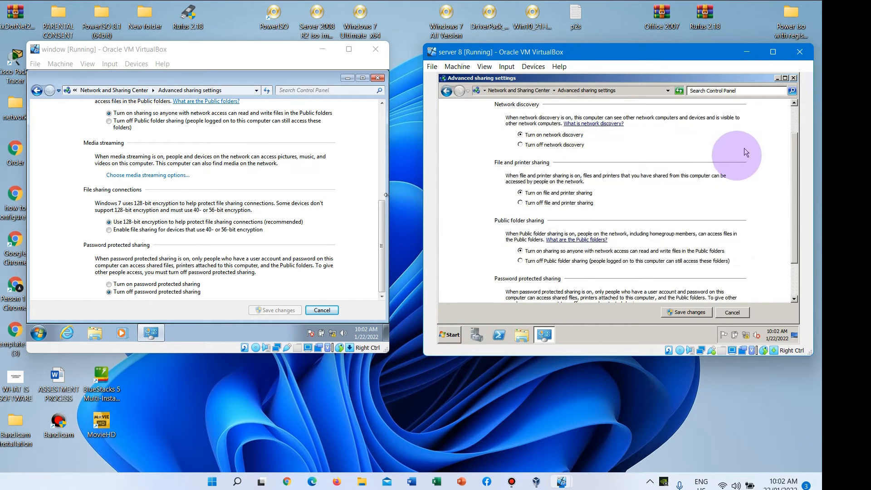
{"action": "left_click", "coordinate": [690, 312]}
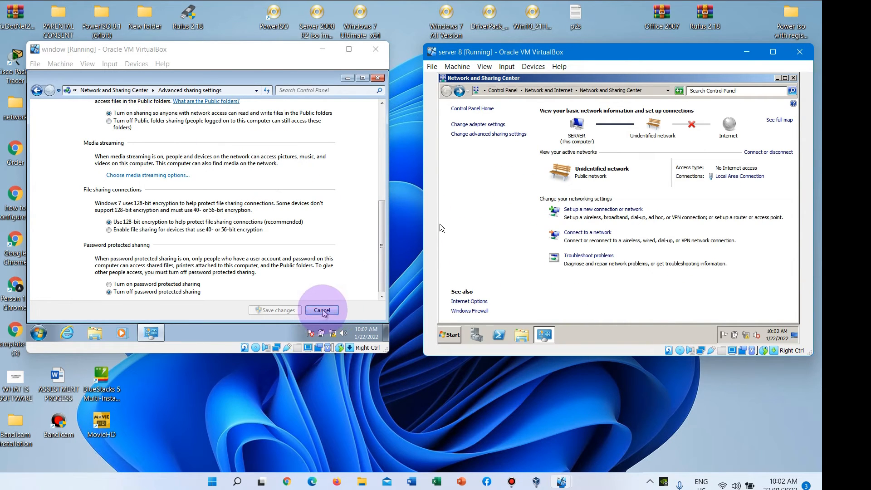
{"action": "left_click", "coordinate": [377, 78]}
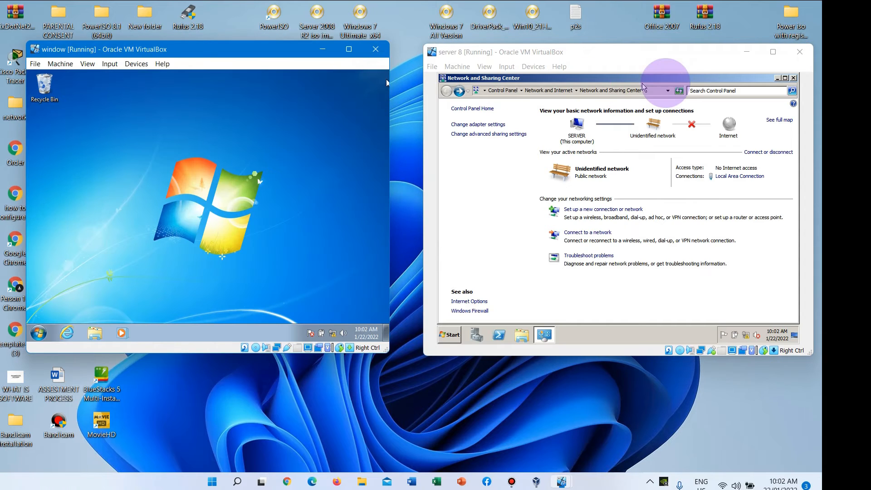
{"action": "left_click", "coordinate": [793, 79]}
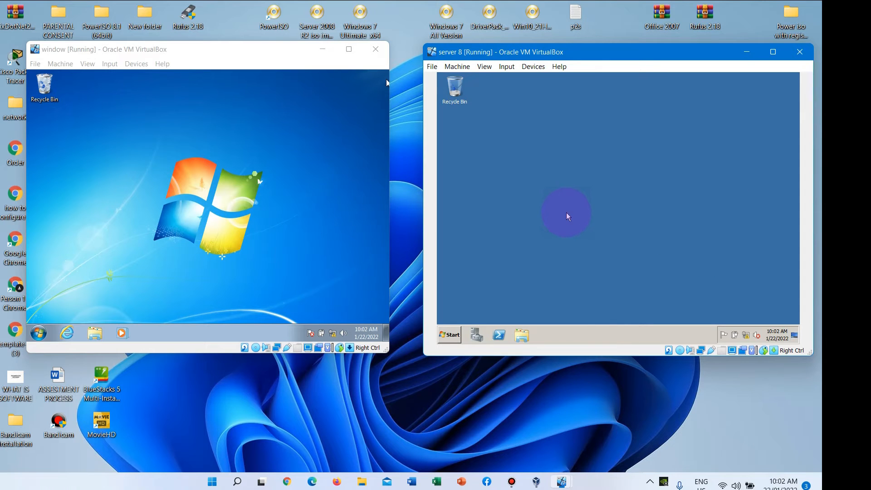
- Examine the Internet Protocol Version 4 (TCP/IPv4) properties of the client's Local Area Connection, and close all its network windows without changes
{"action": "left_click", "coordinate": [334, 336]}
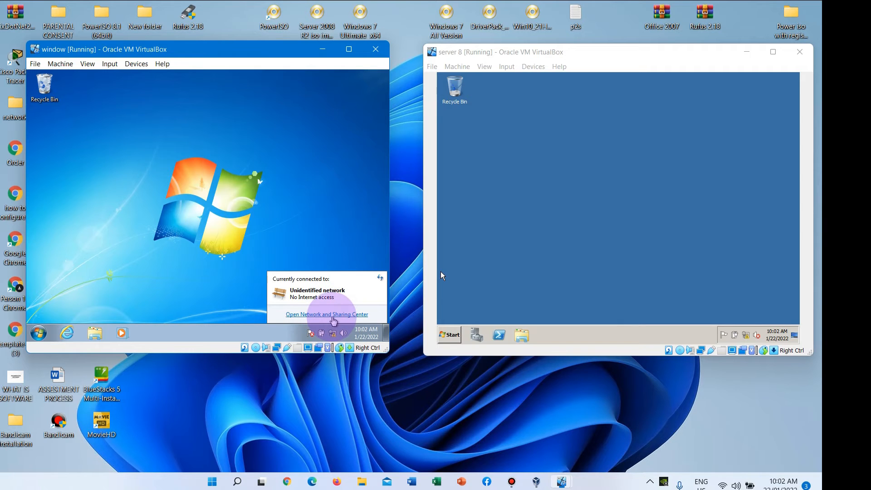
{"action": "left_click", "coordinate": [333, 314]}
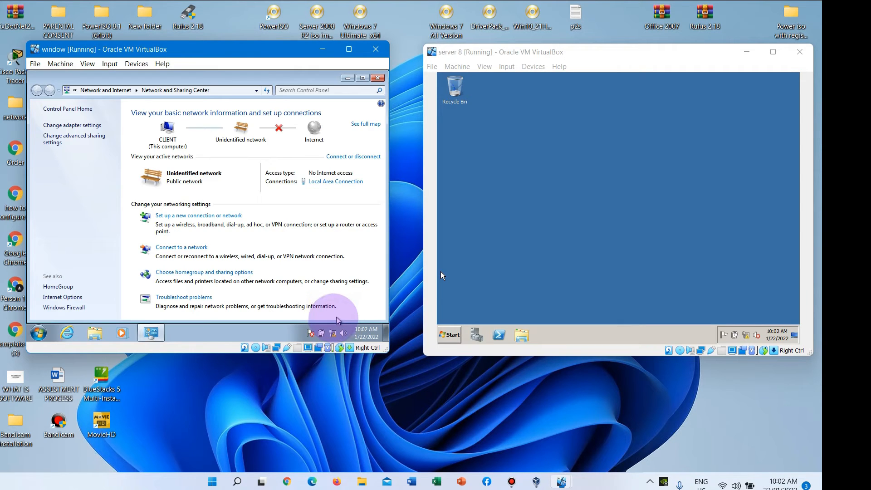
{"action": "left_click", "coordinate": [63, 127]}
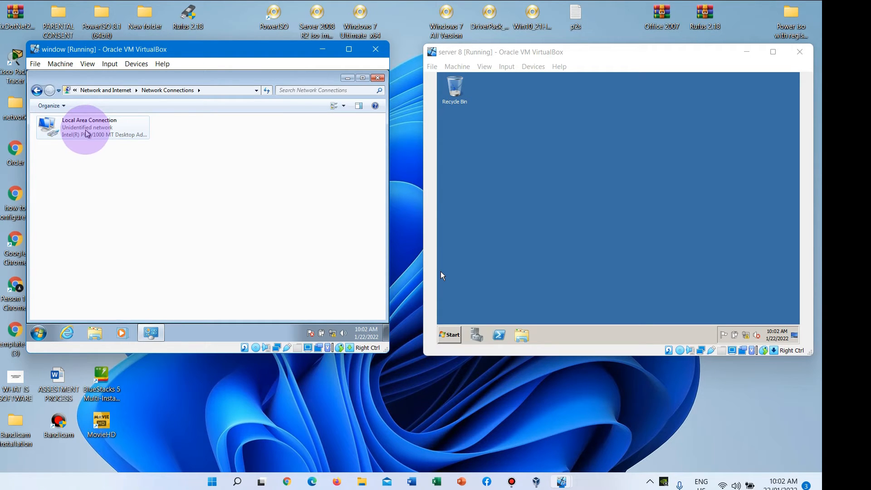
{"action": "double_click", "coordinate": [86, 133]}
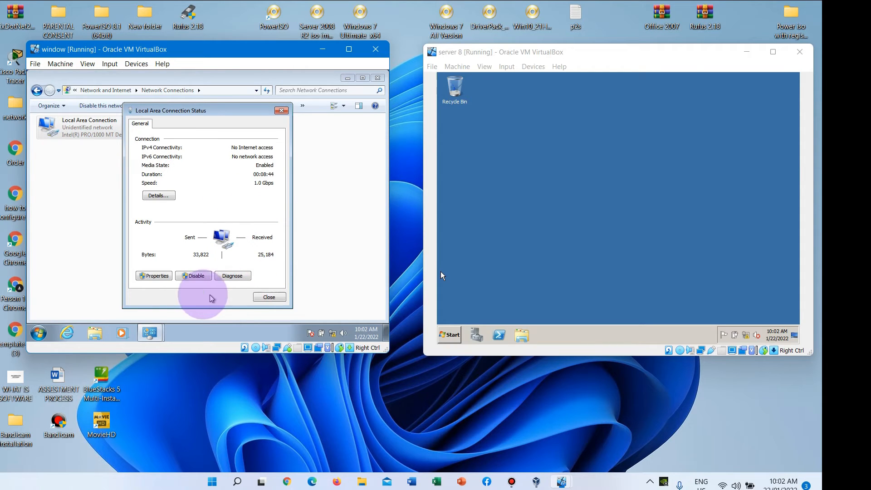
{"action": "left_click", "coordinate": [159, 276]}
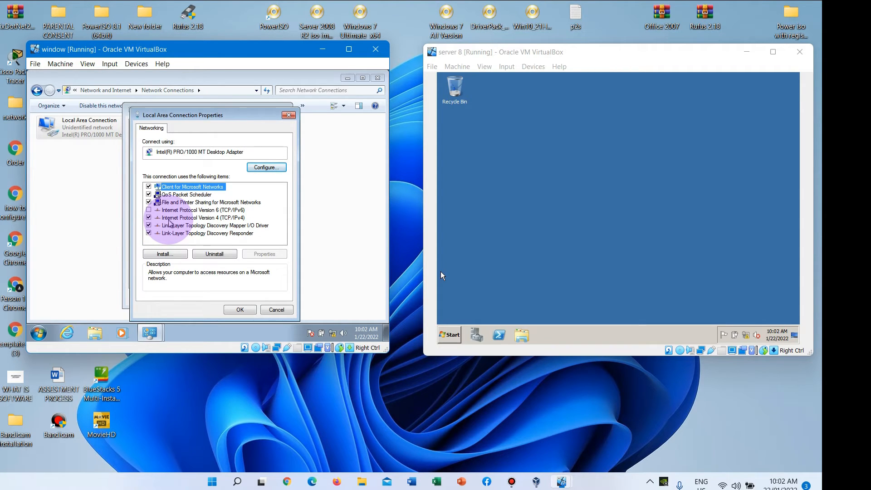
{"action": "double_click", "coordinate": [175, 217]}
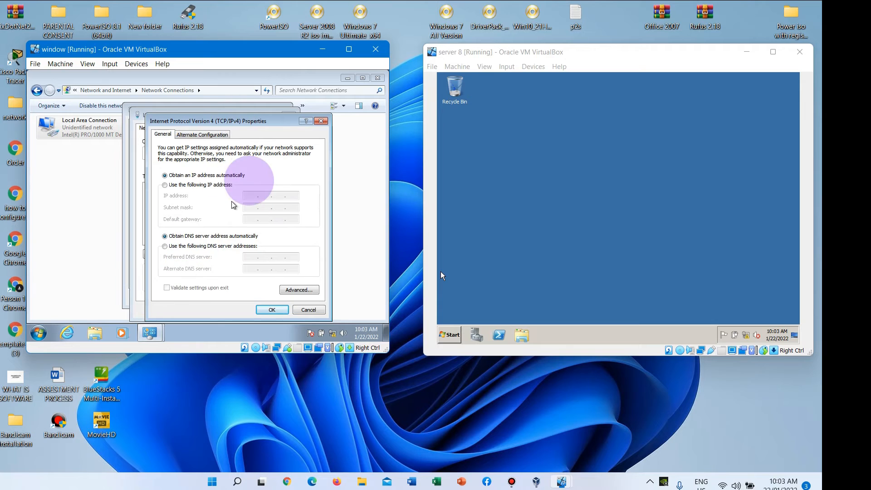
{"action": "left_click", "coordinate": [321, 122]}
{"action": "left_click", "coordinate": [289, 114]}
{"action": "left_click", "coordinate": [288, 109]}
{"action": "left_click", "coordinate": [378, 77]}
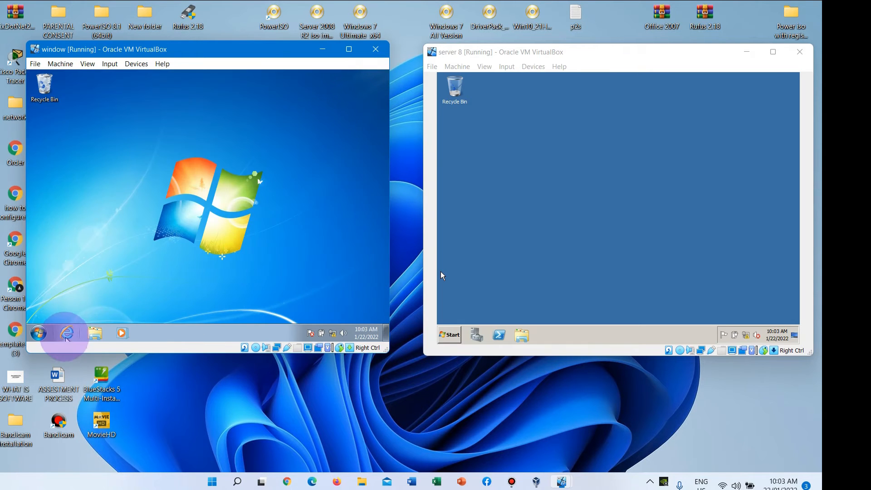
- Open a command prompt on the Windows 7 client and run ipconfig to check its IP configuration
{"action": "left_click", "coordinate": [41, 334]}
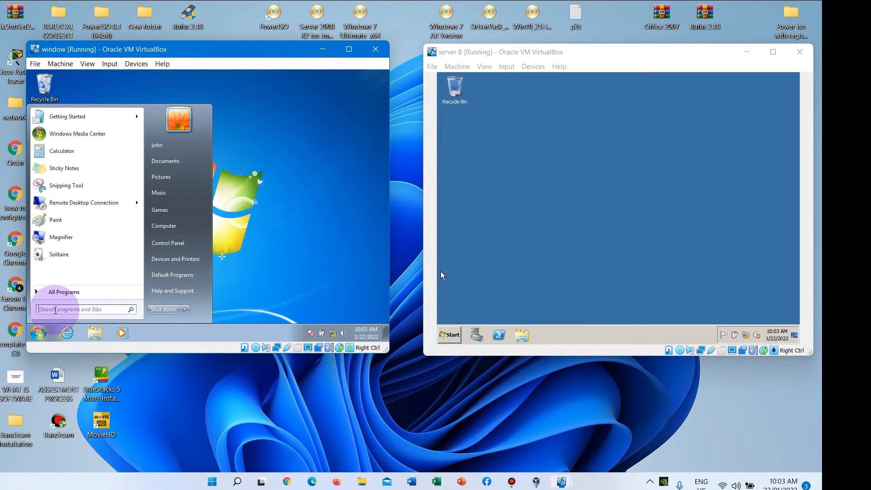
{"action": "type", "text": "cmd"}
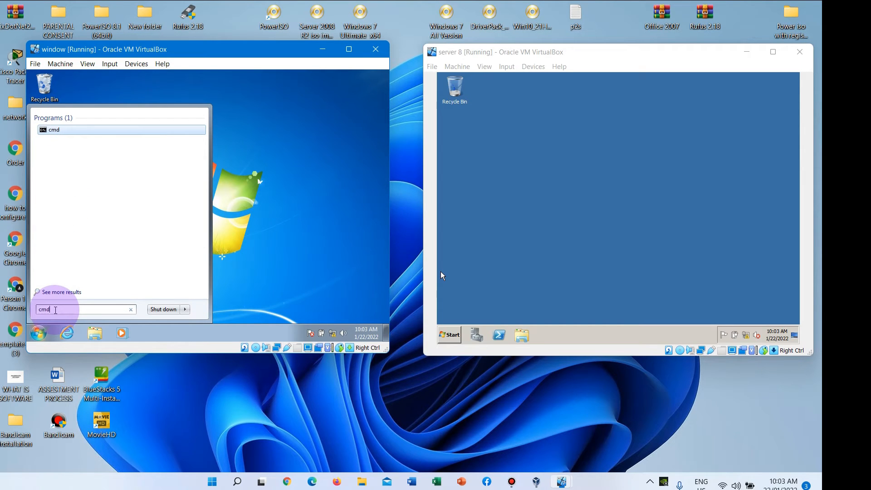
{"action": "key", "text": "Return"}
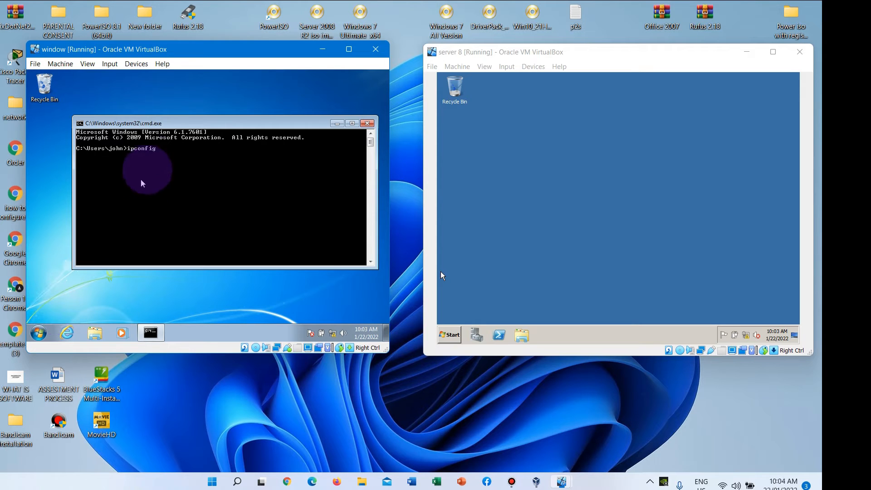
{"action": "left_click", "coordinate": [161, 152]}
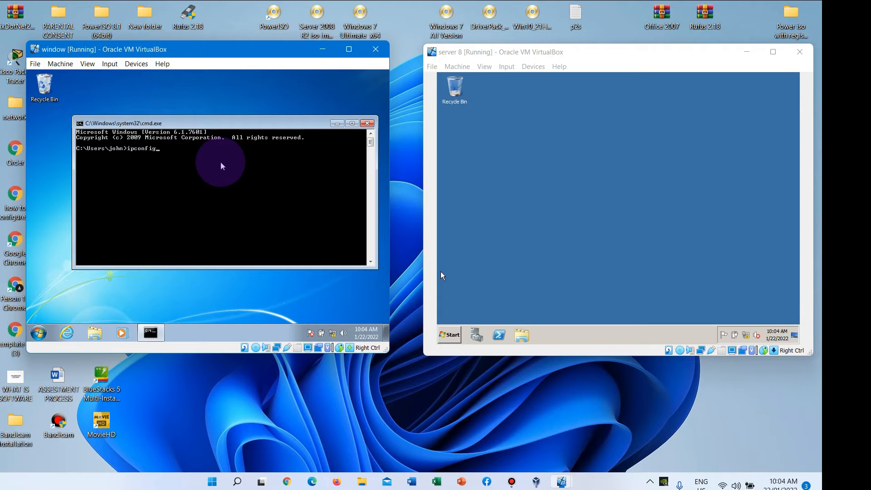
{"action": "key", "text": "Return"}
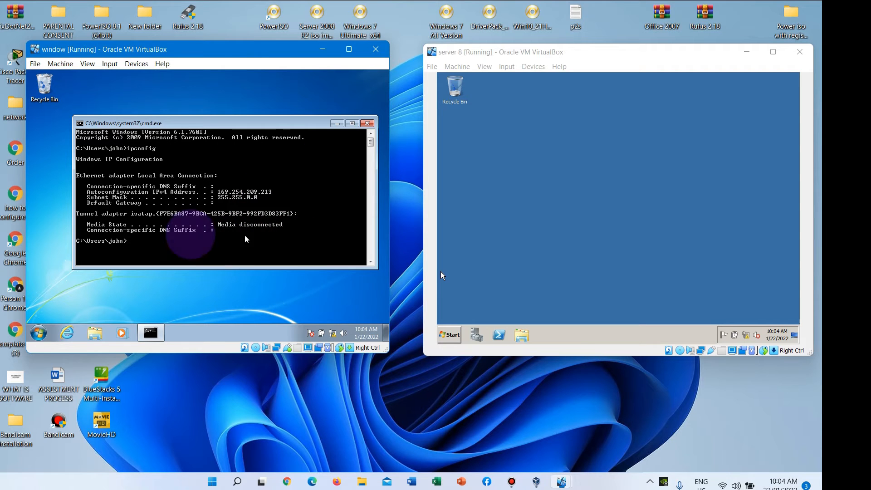
{"action": "left_click_drag", "start_coordinate": [254, 126], "coordinate": [222, 89]}
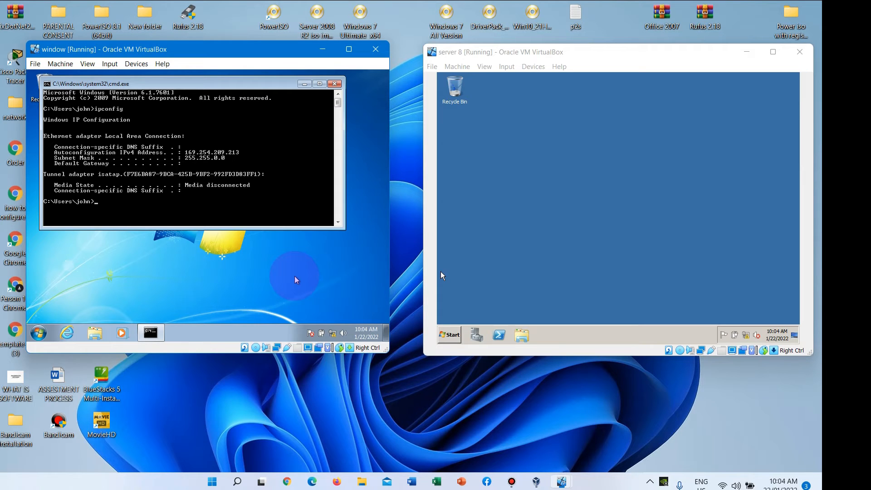
- Open the Internet Protocol Version 4 (TCP/IPv4) properties of the Windows 7 client's Local Area Connection
{"action": "left_click", "coordinate": [333, 335]}
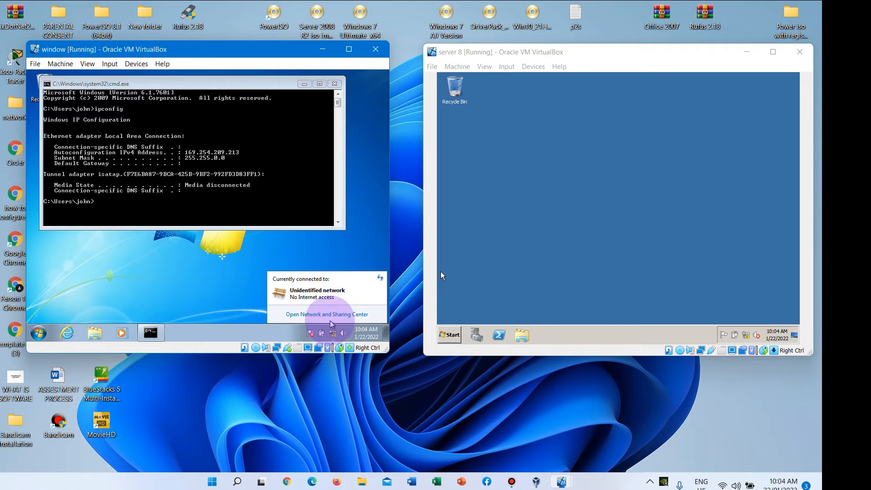
{"action": "left_click", "coordinate": [332, 314]}
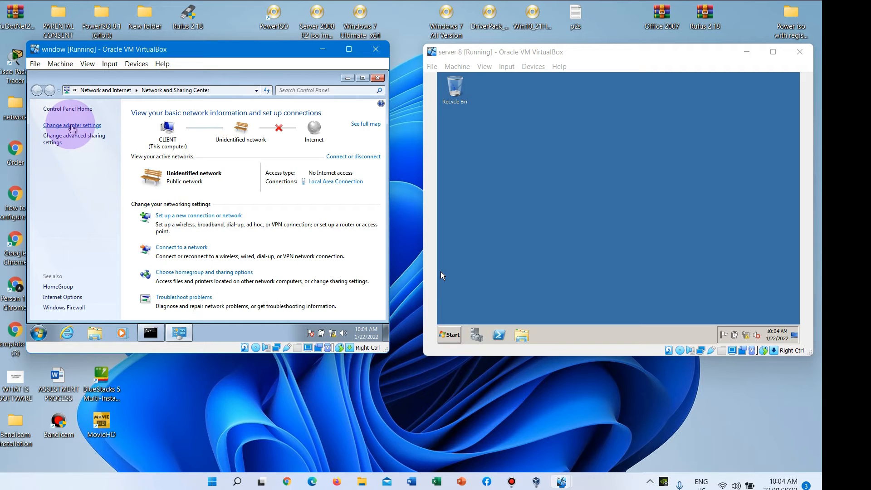
{"action": "left_click", "coordinate": [71, 126]}
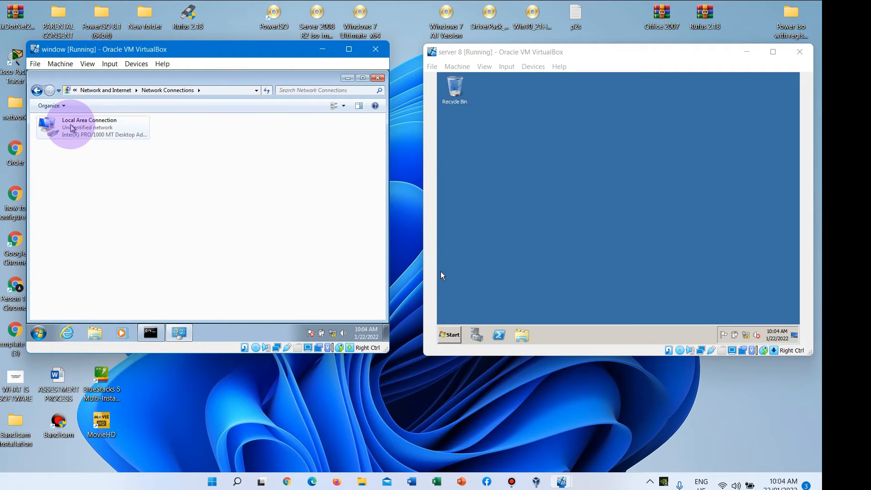
{"action": "double_click", "coordinate": [71, 127]}
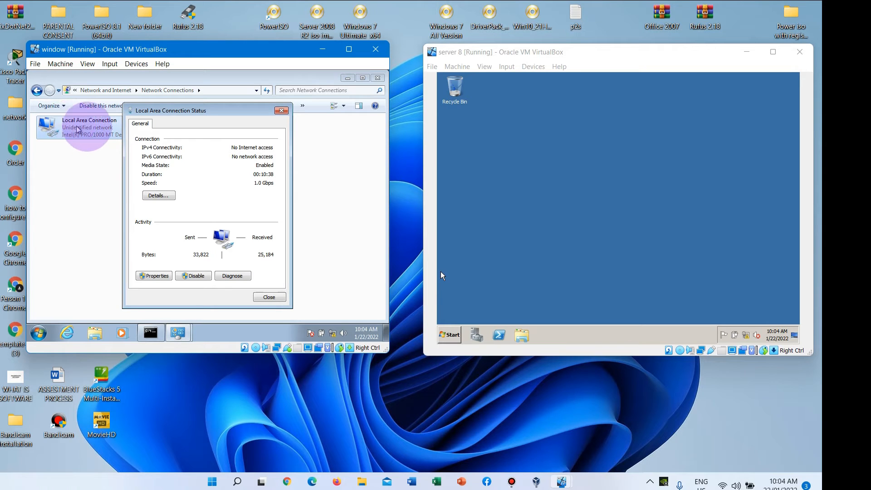
{"action": "left_click", "coordinate": [159, 276]}
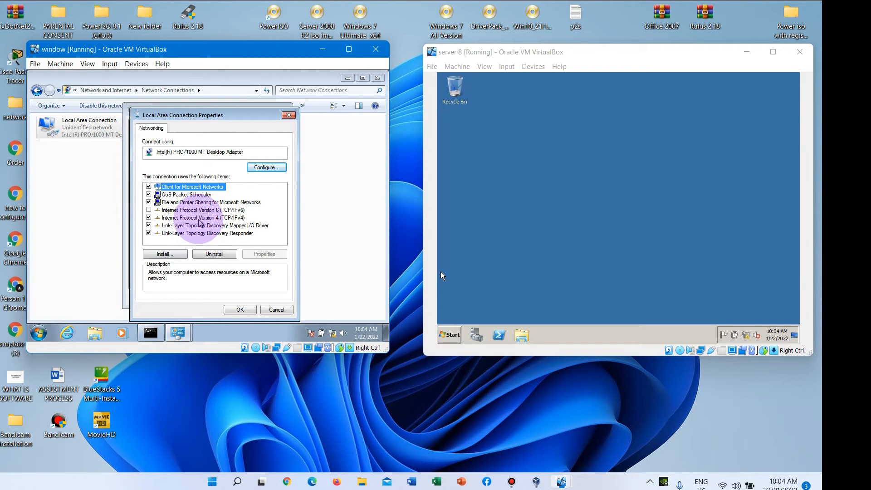
{"action": "double_click", "coordinate": [198, 218]}
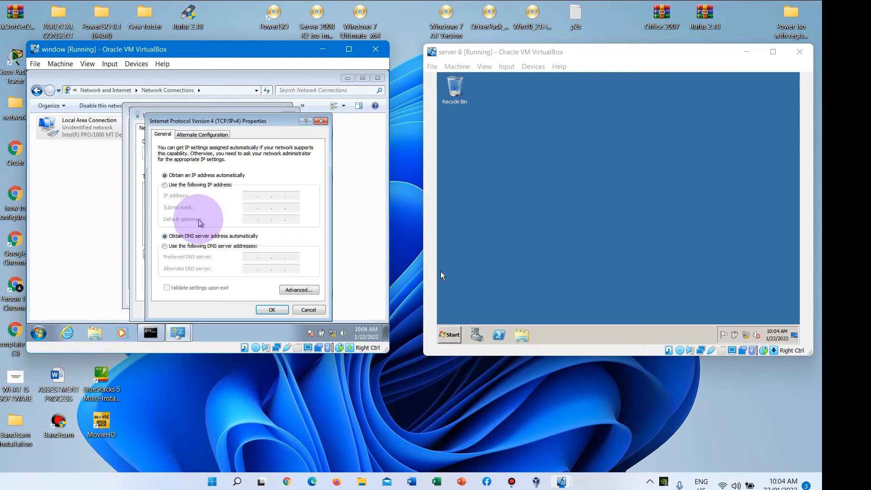
- Assign the client static IP address 192.168.2.18, subnet mask 255.255.255.0 and default gateway 192.168.2.5, then save and close its network windows
{"action": "left_click", "coordinate": [165, 185]}
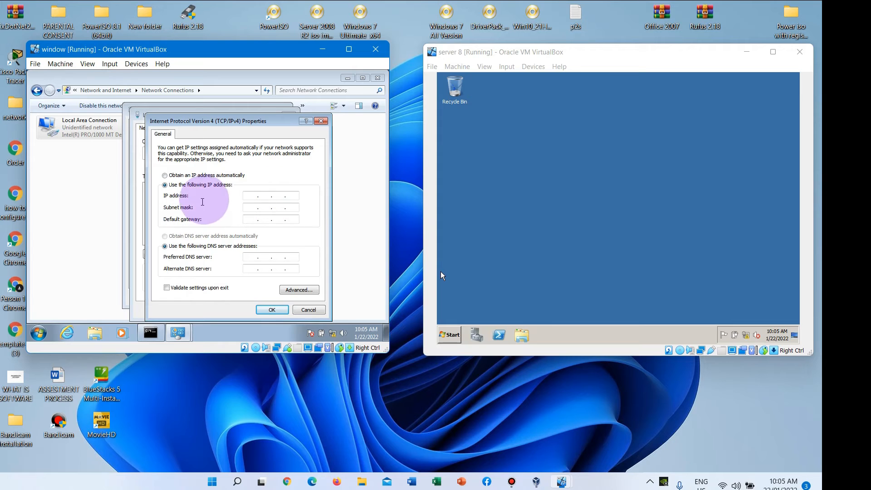
{"action": "left_click", "coordinate": [249, 198]}
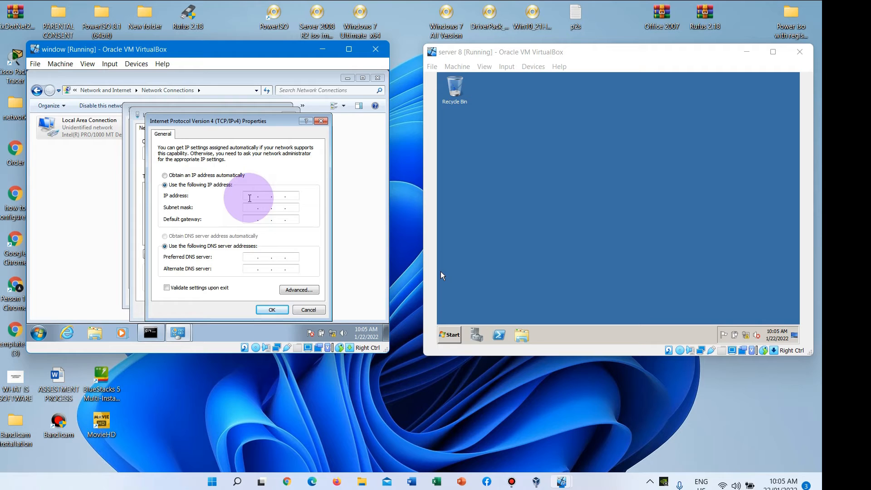
{"action": "type", "text": "192 . 168 . 2 ."}
{"action": "left_click", "coordinate": [291, 195]}
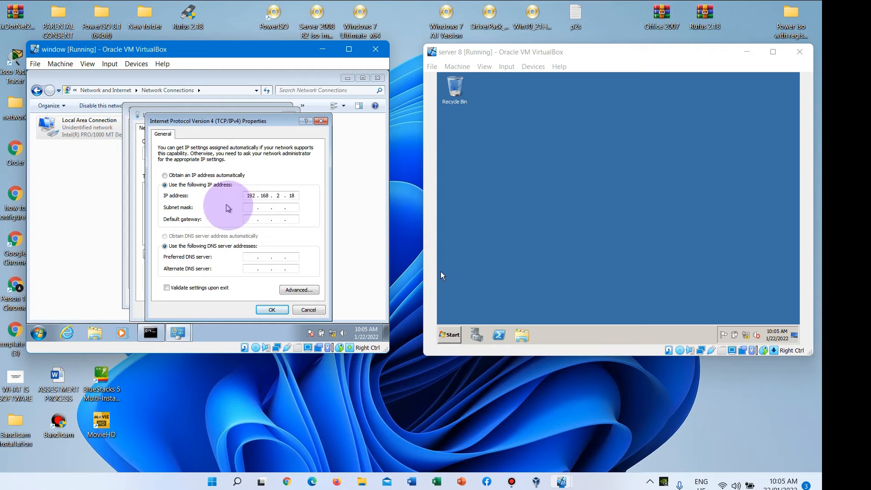
{"action": "left_click", "coordinate": [253, 207]}
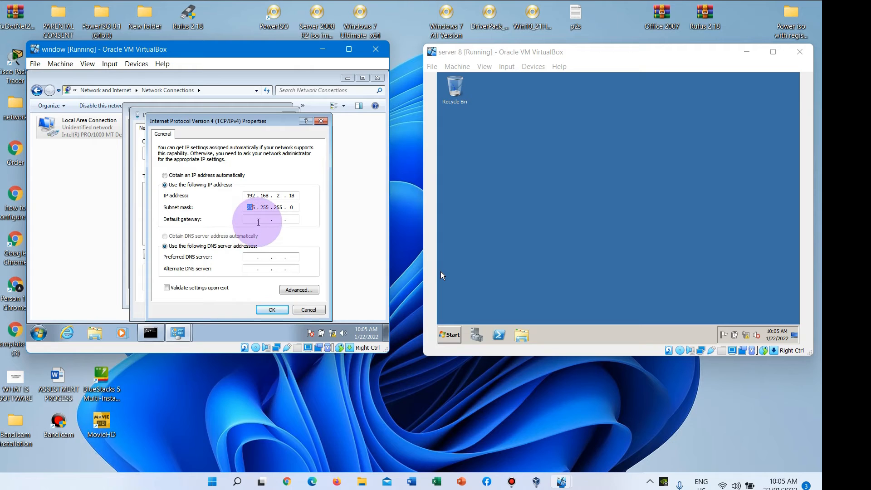
{"action": "left_click", "coordinate": [255, 221]}
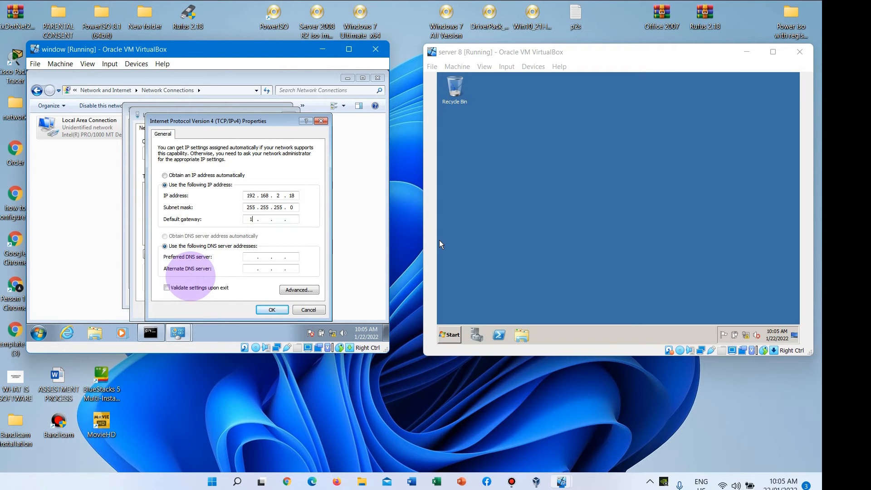
{"action": "type", "text": "192 . 168"}
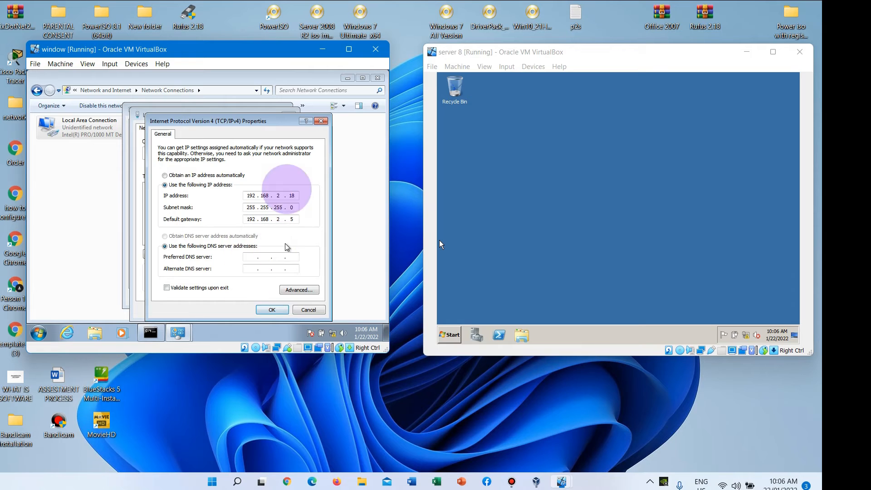
{"action": "left_click", "coordinate": [276, 311]}
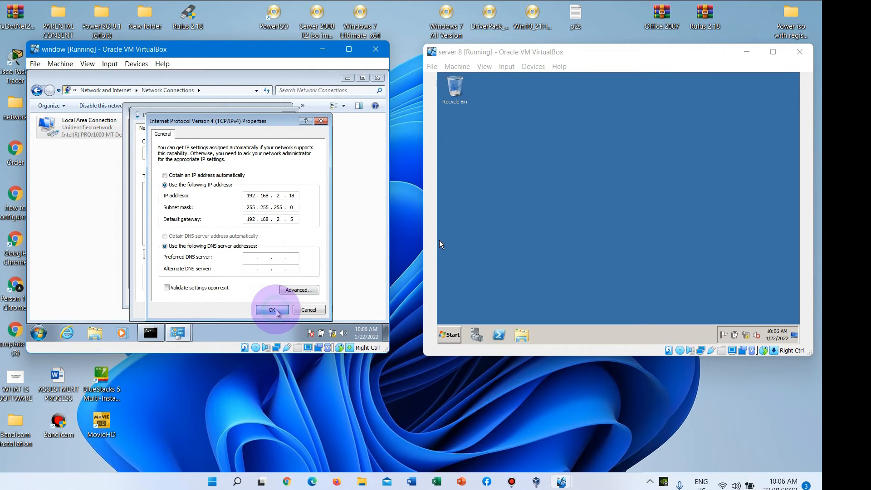
{"action": "left_click", "coordinate": [240, 310]}
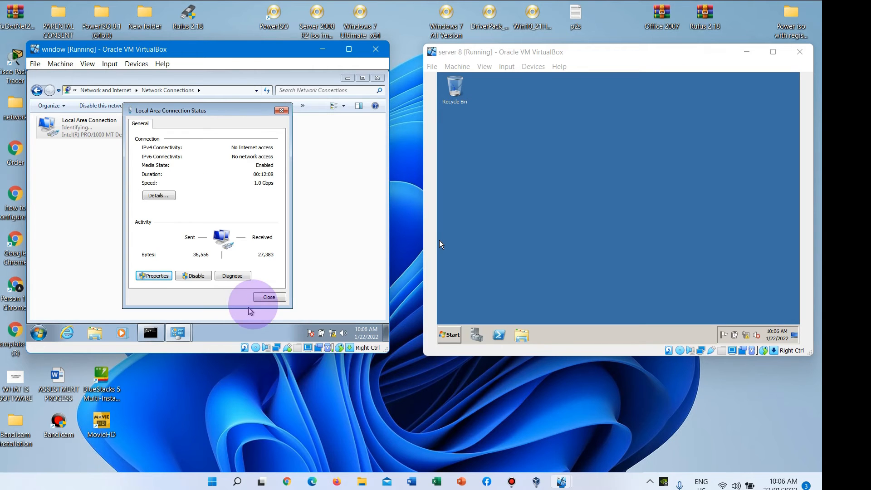
{"action": "left_click", "coordinate": [267, 298]}
{"action": "left_click", "coordinate": [269, 297]}
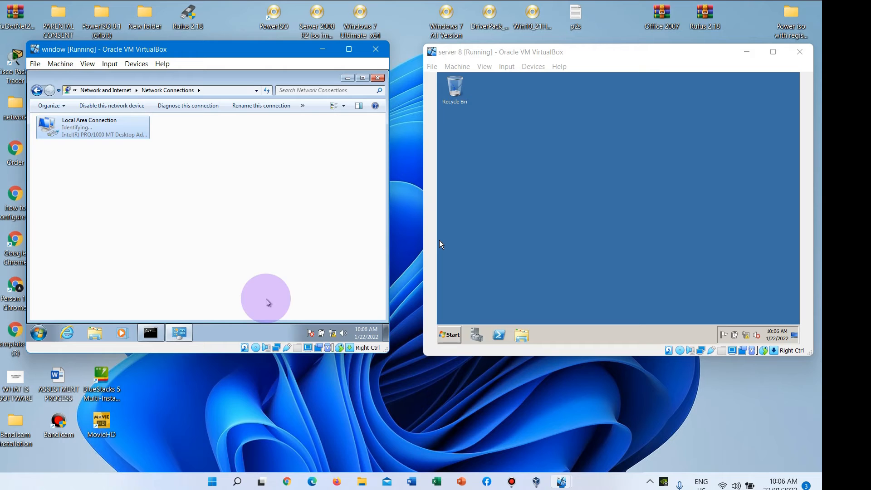
{"action": "left_click", "coordinate": [379, 79]}
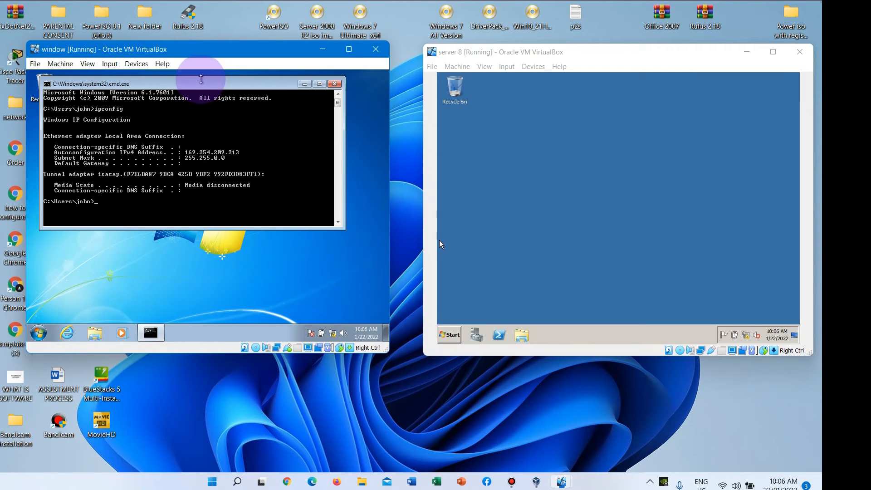
- Move the client's command prompt window lower on its desktop and run ipconfig again to check the IP configuration
{"action": "left_click_drag", "start_coordinate": [200, 80], "coordinate": [193, 132]}
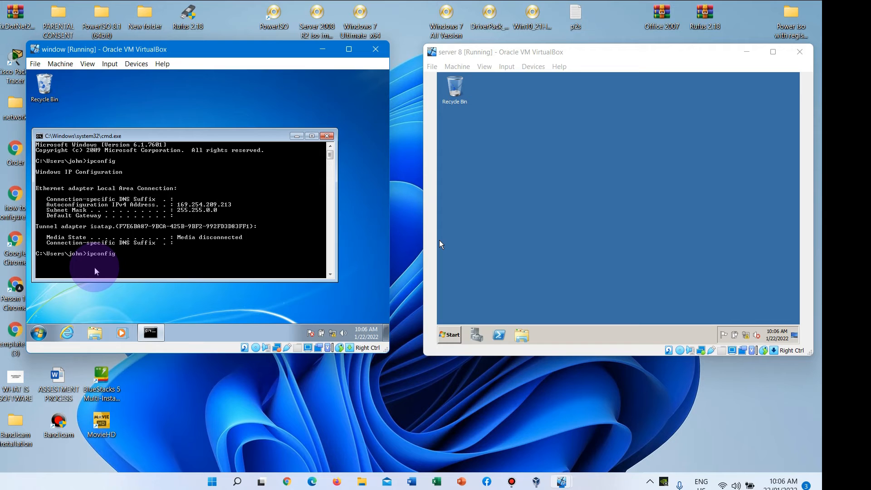
{"action": "key", "text": "Return"}
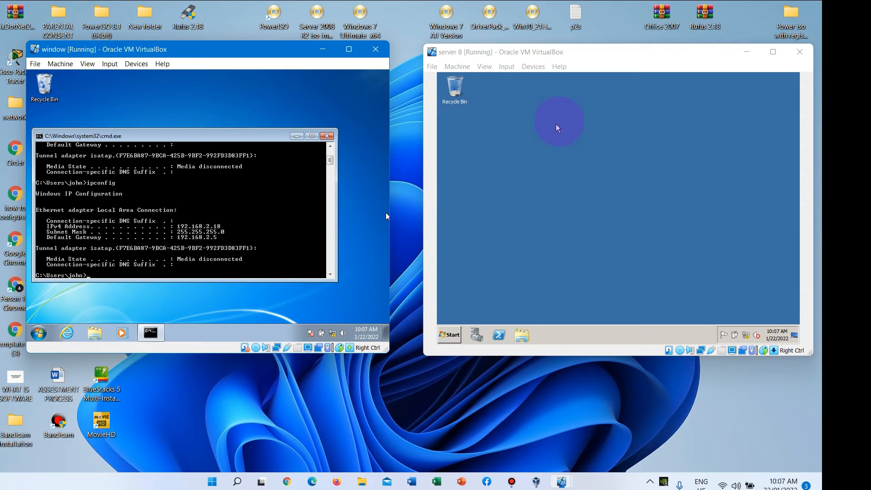
- On the server, open the Internet Protocol Version 4 (TCP/IPv4) properties of its Local Area Connection
{"action": "left_click", "coordinate": [748, 339]}
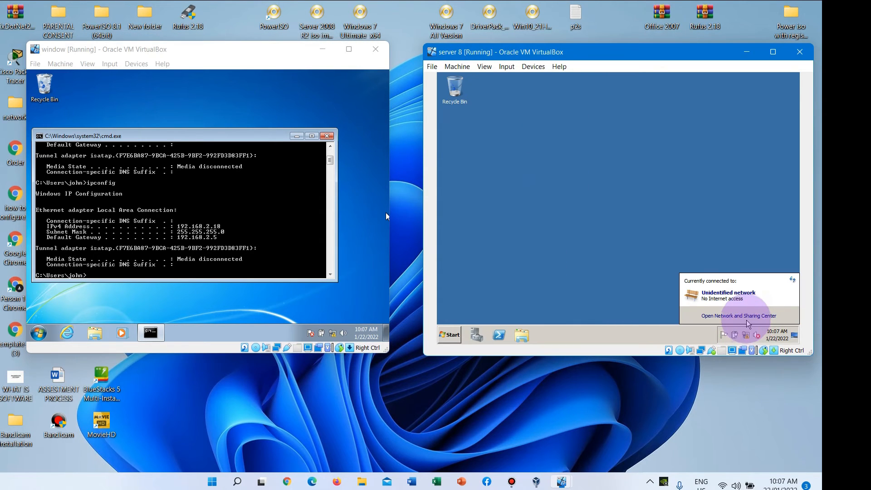
{"action": "left_click", "coordinate": [741, 318]}
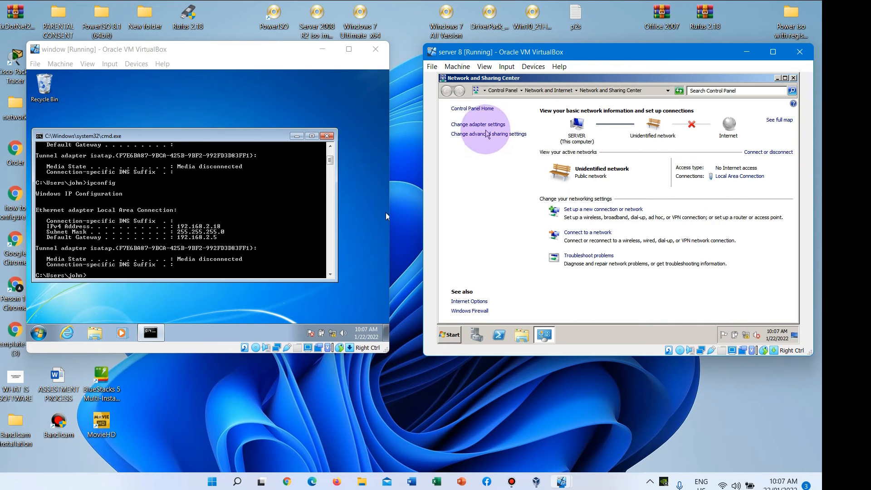
{"action": "left_click", "coordinate": [483, 124]}
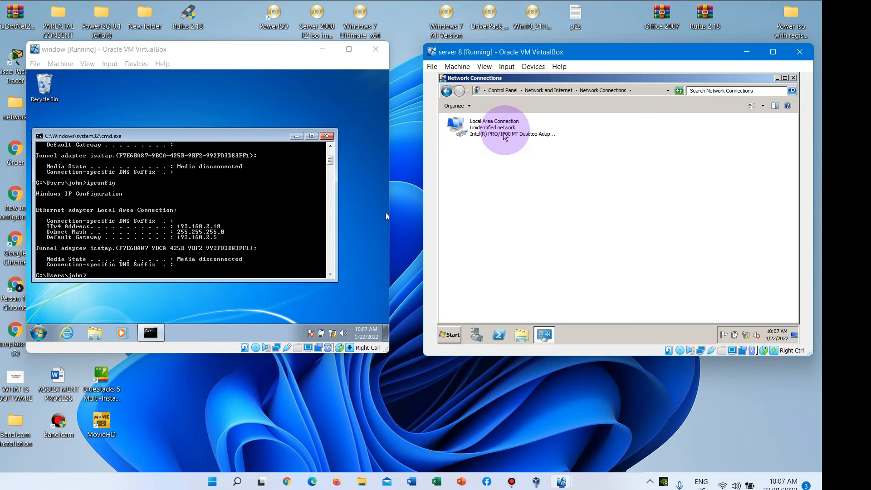
{"action": "double_click", "coordinate": [504, 128]}
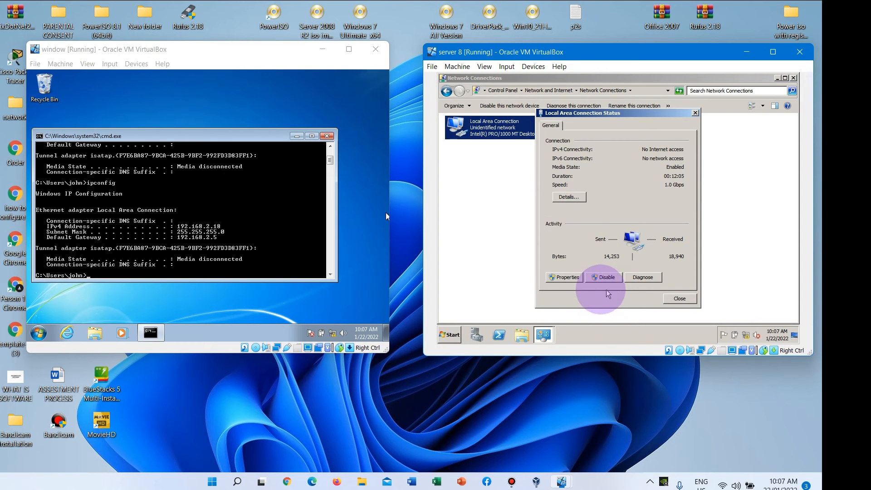
{"action": "left_click", "coordinate": [568, 278]}
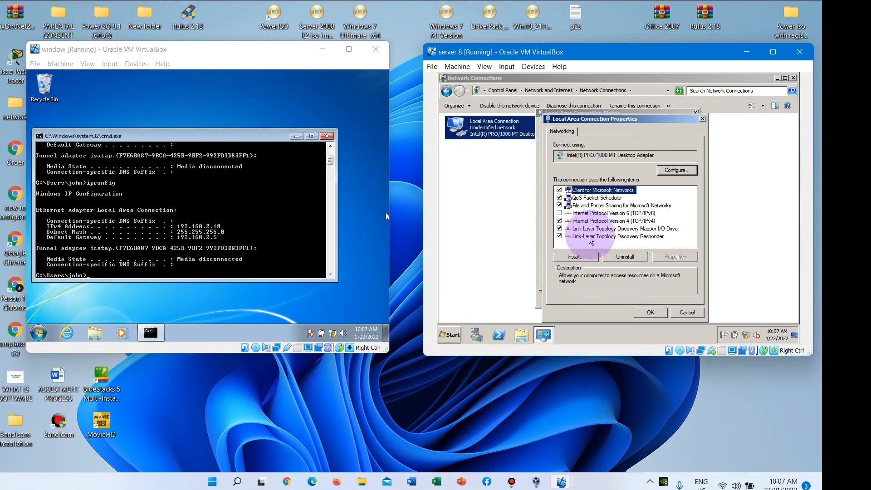
{"action": "double_click", "coordinate": [615, 222]}
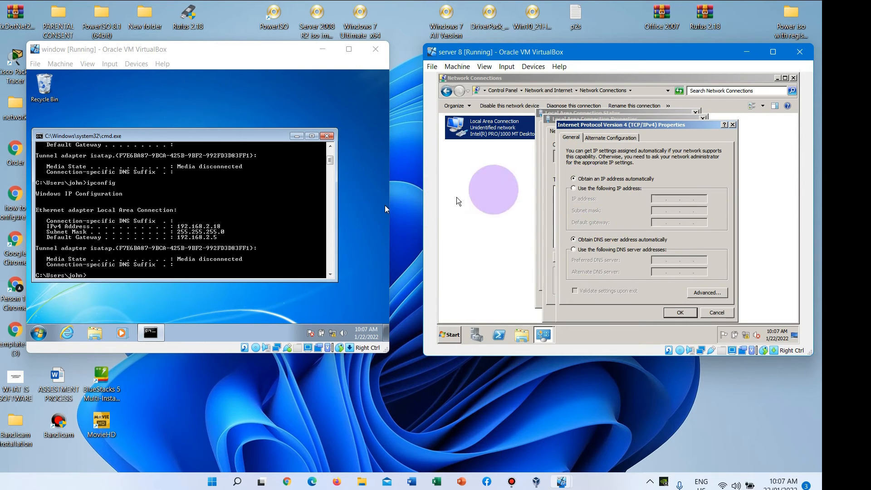
- Assign the server static IP address 192.168.2.8, subnet mask 255.255.255.0 and default gateway 192.168.2.5, then save and close its network windows
{"action": "left_click", "coordinate": [574, 189]}
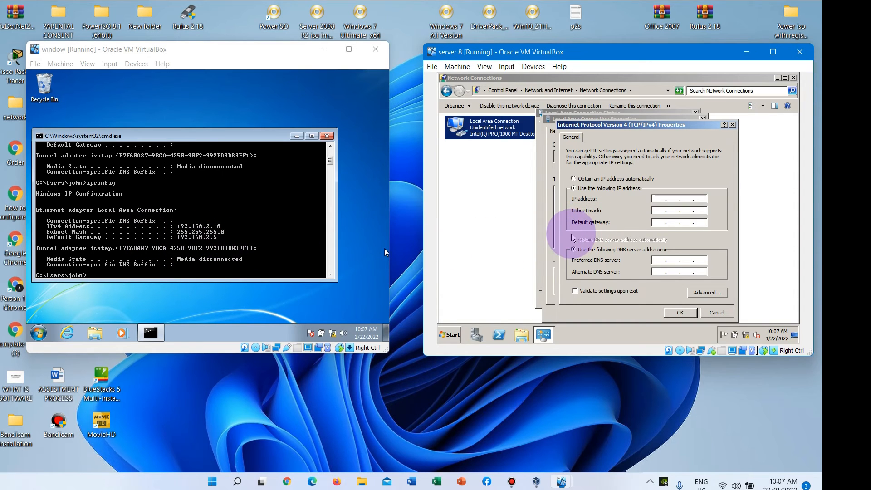
{"action": "left_click", "coordinate": [662, 199]}
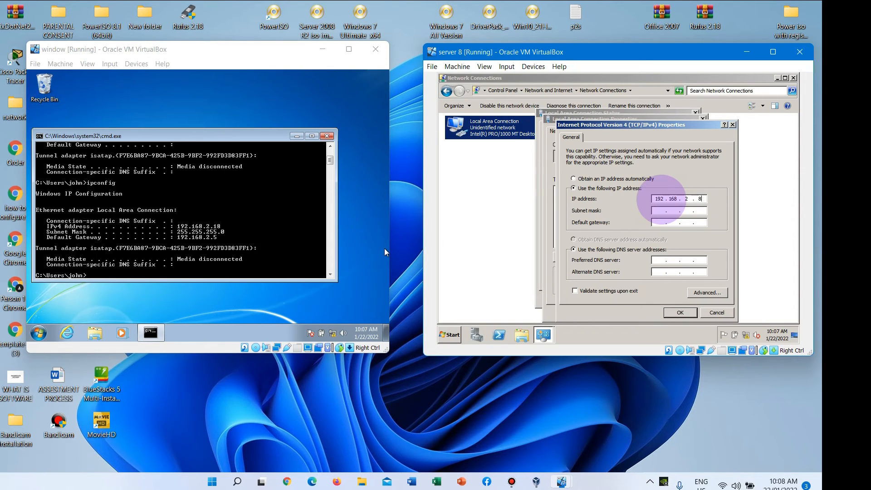
{"action": "left_click", "coordinate": [658, 212]}
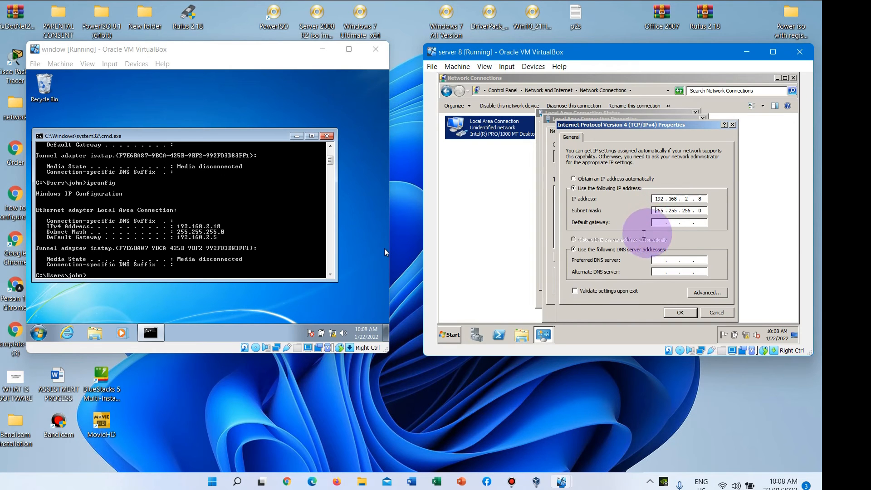
{"action": "left_click", "coordinate": [659, 224]}
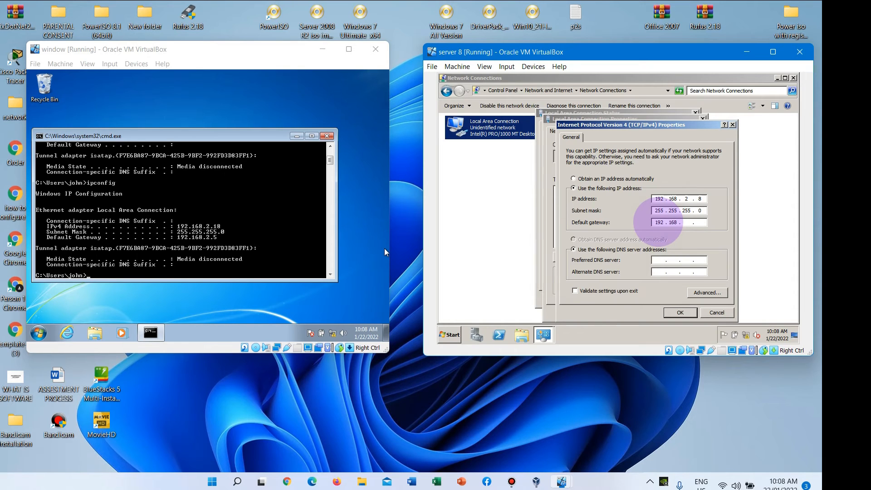
{"action": "type", "text": "192 . 168 . 2 . 5"}
{"action": "left_click", "coordinate": [679, 312]}
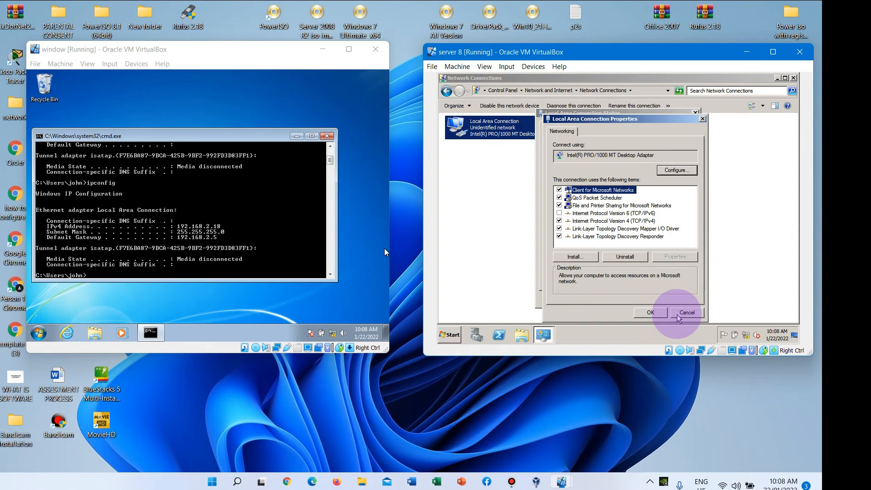
{"action": "left_click", "coordinate": [651, 313]}
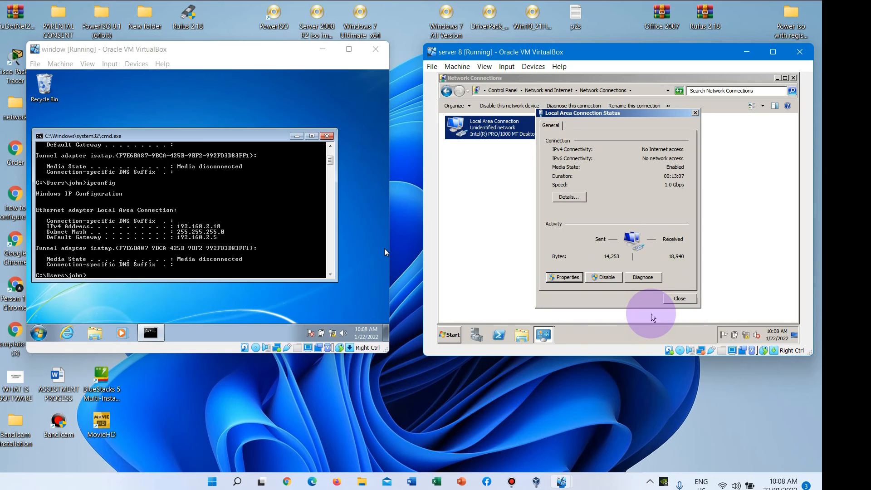
{"action": "left_click", "coordinate": [684, 299]}
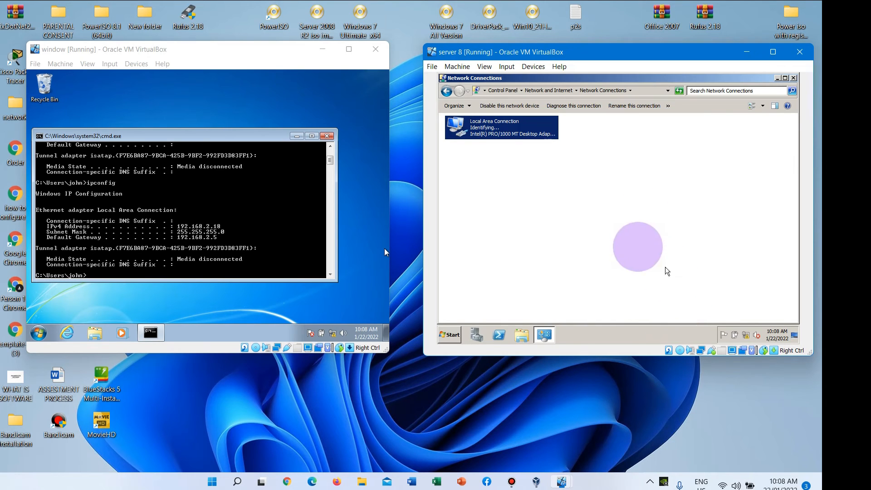
{"action": "left_click", "coordinate": [793, 77]}
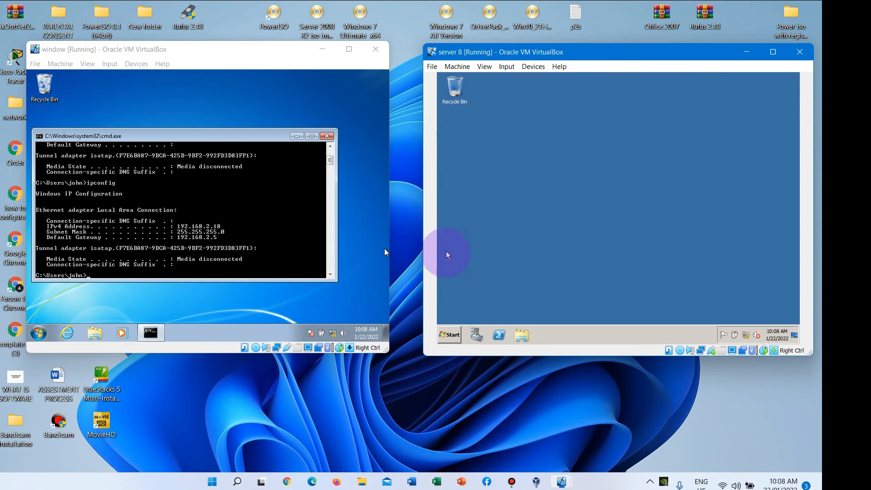
- Open a command prompt on the server and run ipconfig to check its IP configuration
{"action": "left_click", "coordinate": [478, 334]}
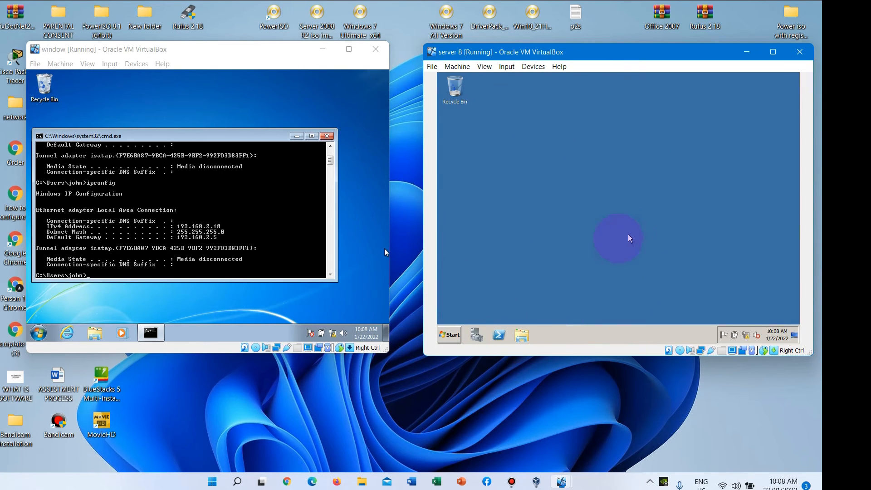
{"action": "left_click", "coordinate": [450, 338]}
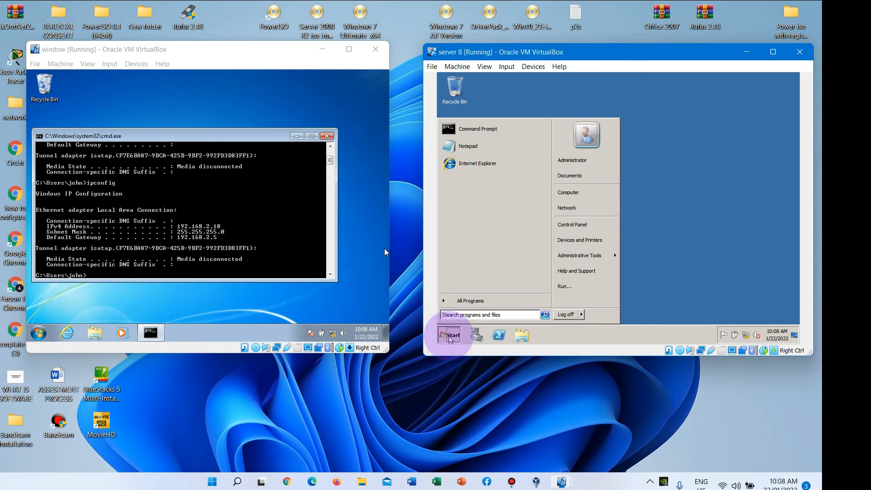
{"action": "type", "text": "cmd"}
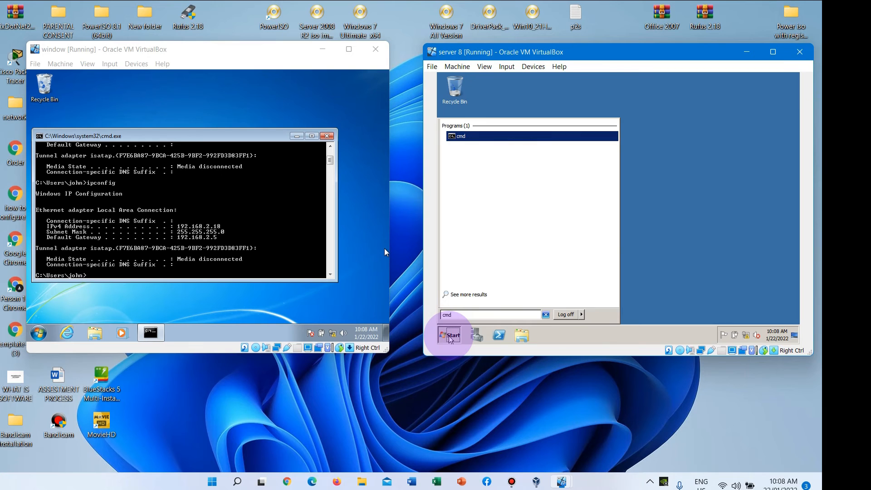
{"action": "key", "text": "Return"}
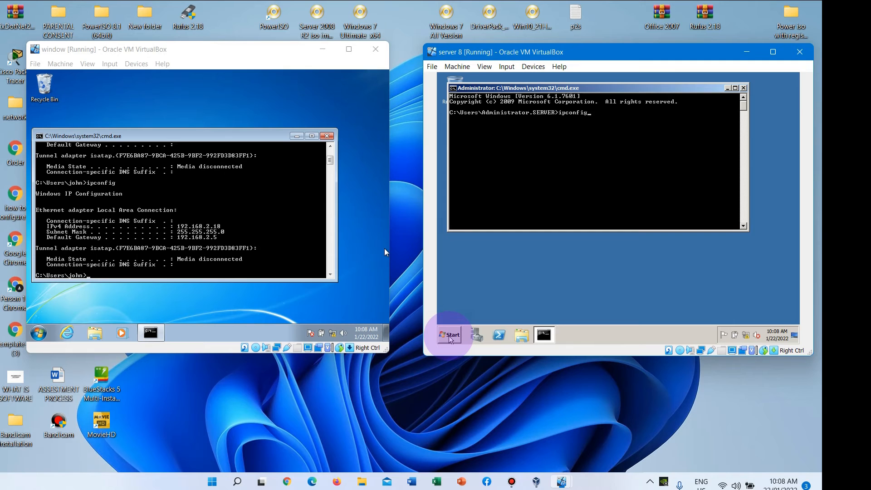
{"action": "key", "text": "Return"}
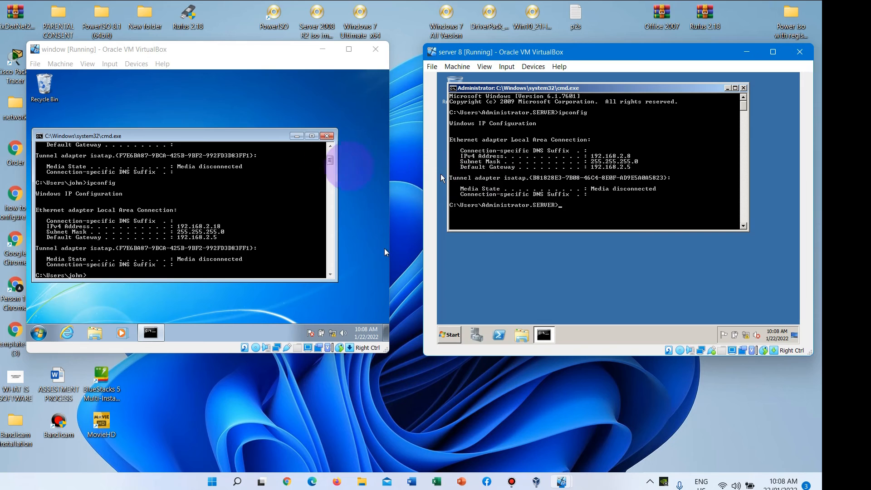
- Reposition the client's virtual machine window and both command prompt windows so the two ipconfig outputs can be compared side by side
{"action": "left_click_drag", "start_coordinate": [253, 59], "coordinate": [254, 53]}
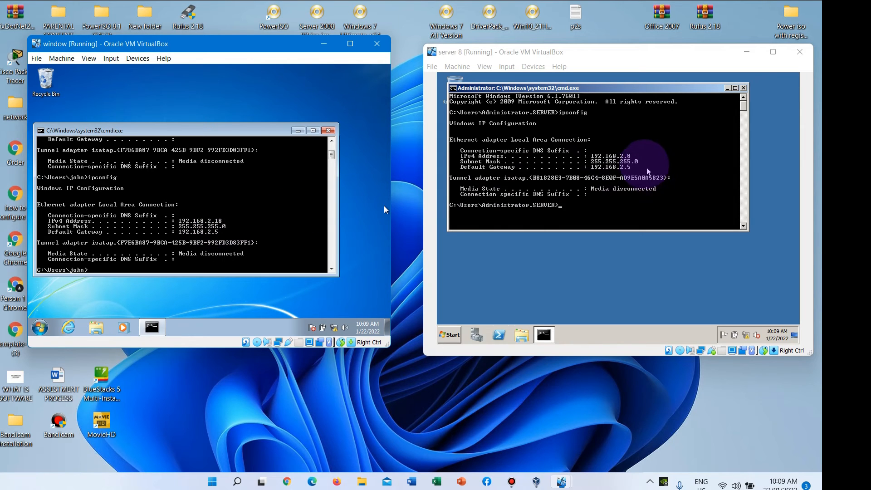
{"action": "left_click", "coordinate": [629, 158]}
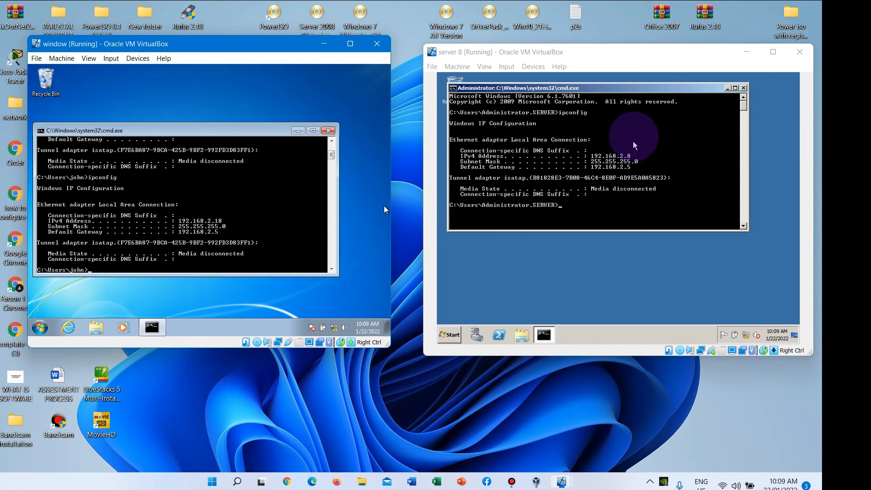
{"action": "left_click_drag", "start_coordinate": [644, 94], "coordinate": [646, 126]}
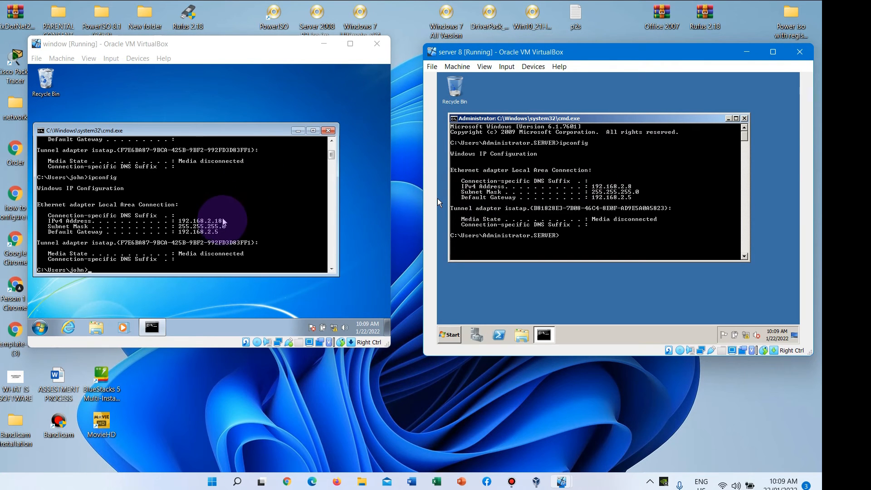
{"action": "left_click_drag", "start_coordinate": [230, 134], "coordinate": [237, 126]}
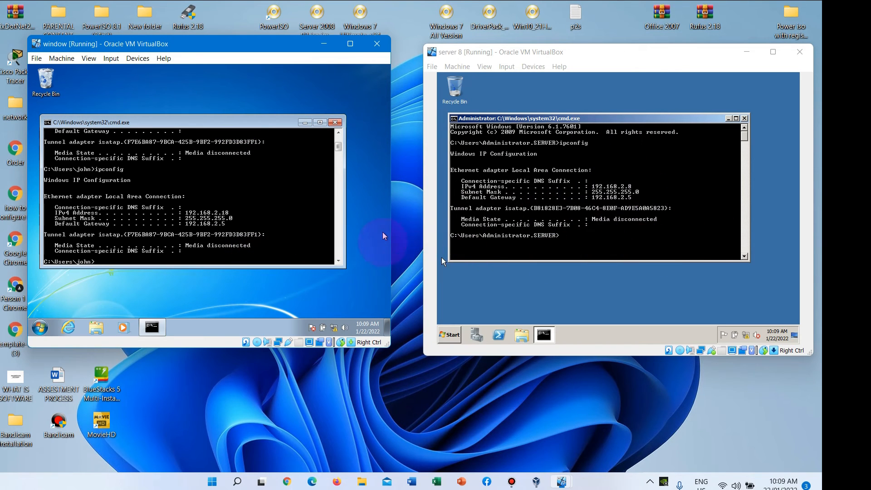
{"action": "left_click", "coordinate": [641, 120]}
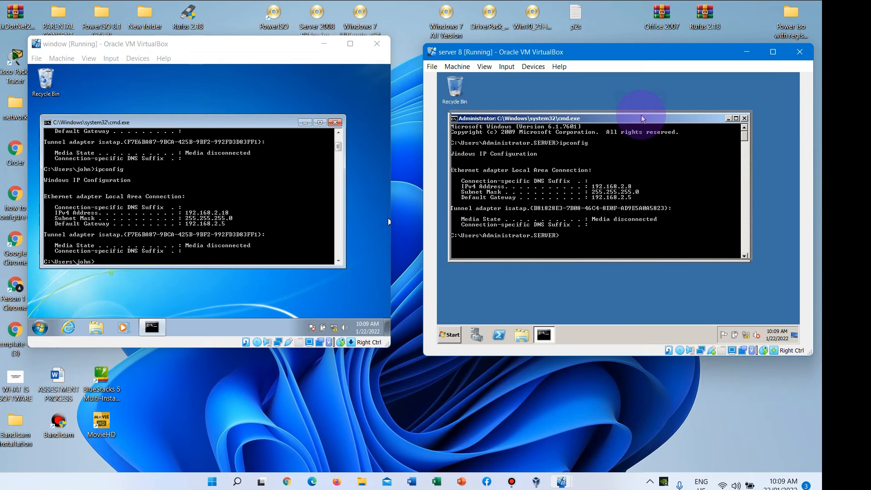
{"action": "left_click_drag", "start_coordinate": [641, 117], "coordinate": [640, 118]}
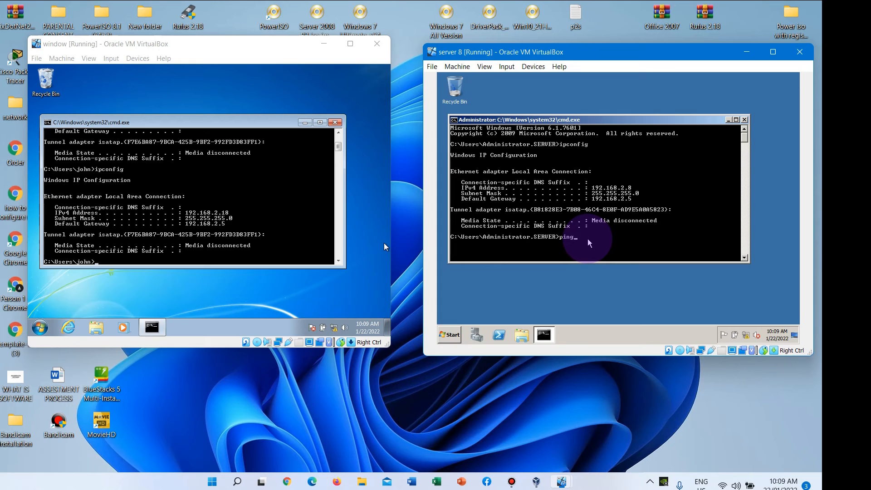
- From the server's command prompt, ping the client at 192.168.2.18 to test the connection
{"action": "key", "text": "Up"}
{"action": "key", "text": "Return"}
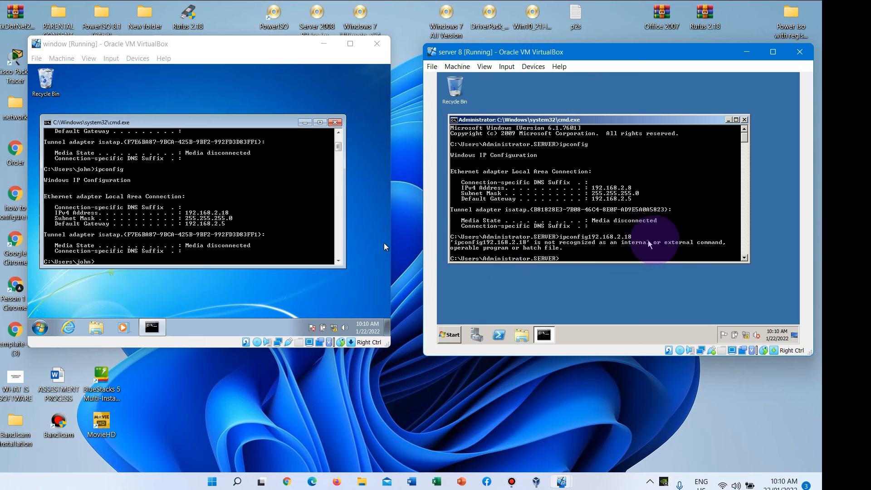
{"action": "scroll", "coordinate": [667, 241], "scroll_direction": "down", "scroll_amount": 1}
{"action": "scroll", "coordinate": [668, 243], "scroll_direction": "down", "scroll_amount": 1}
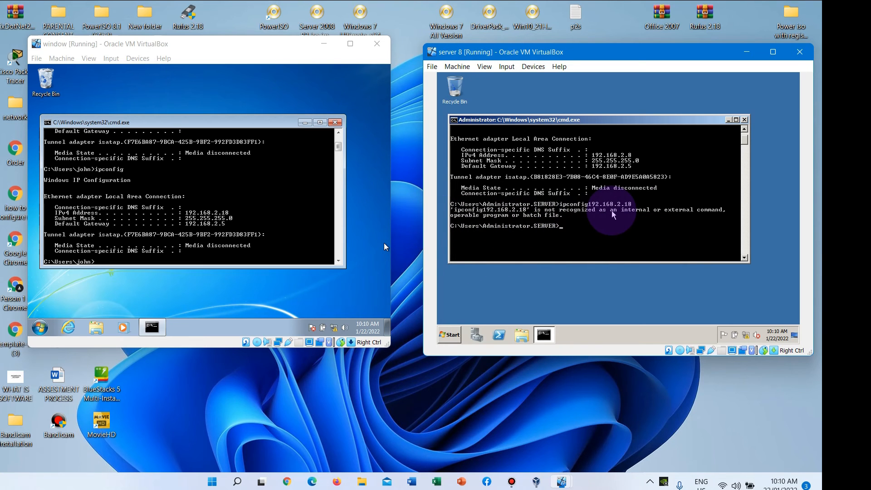
{"action": "right_click", "coordinate": [579, 277]}
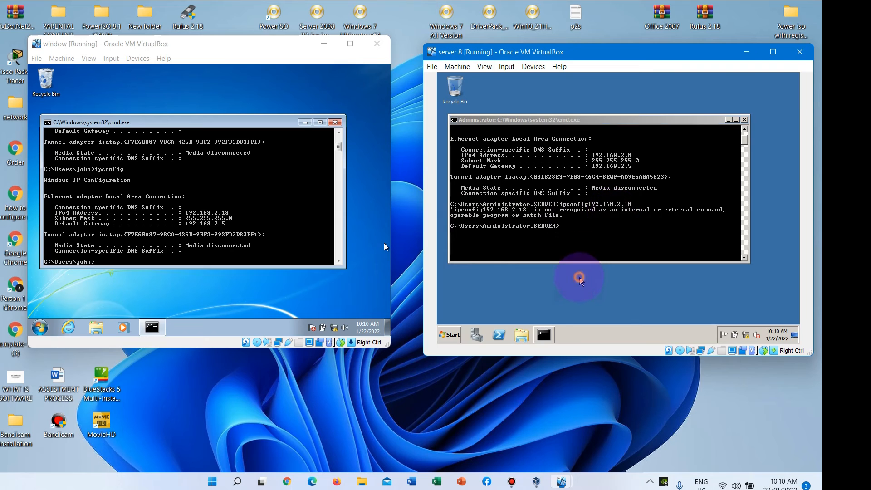
{"action": "left_click", "coordinate": [620, 230]}
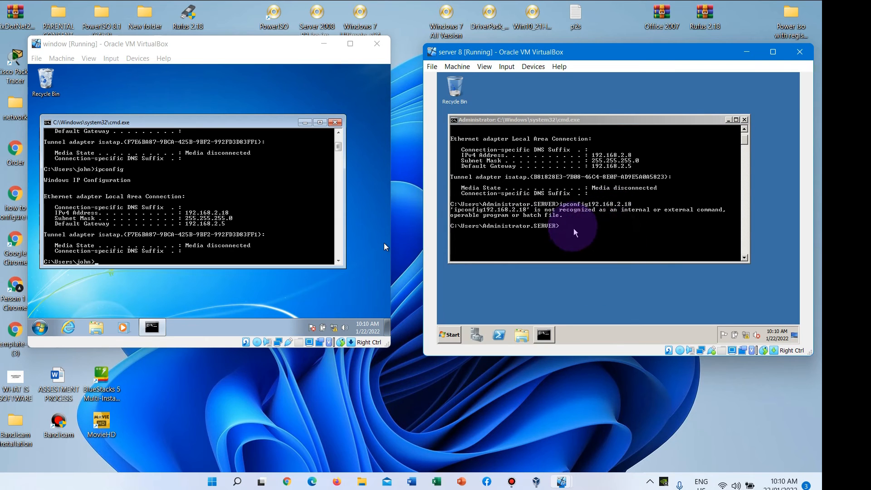
{"action": "left_click", "coordinate": [569, 229]}
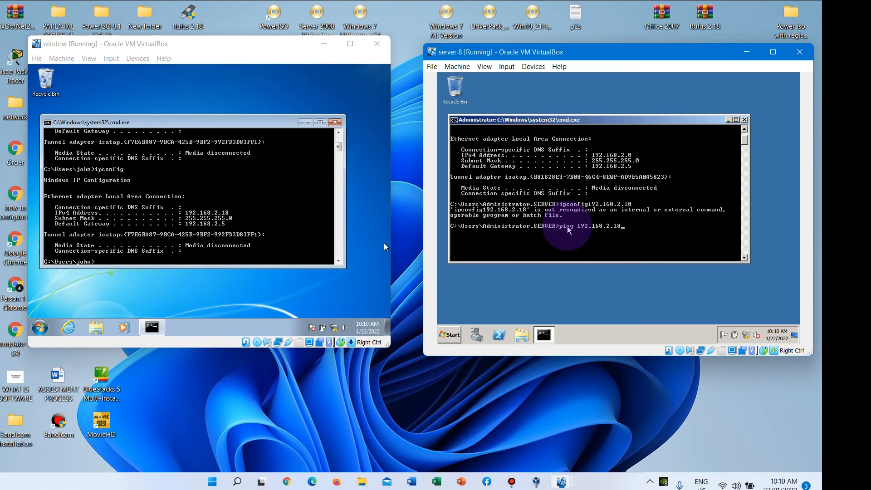
{"action": "key", "text": "Return"}
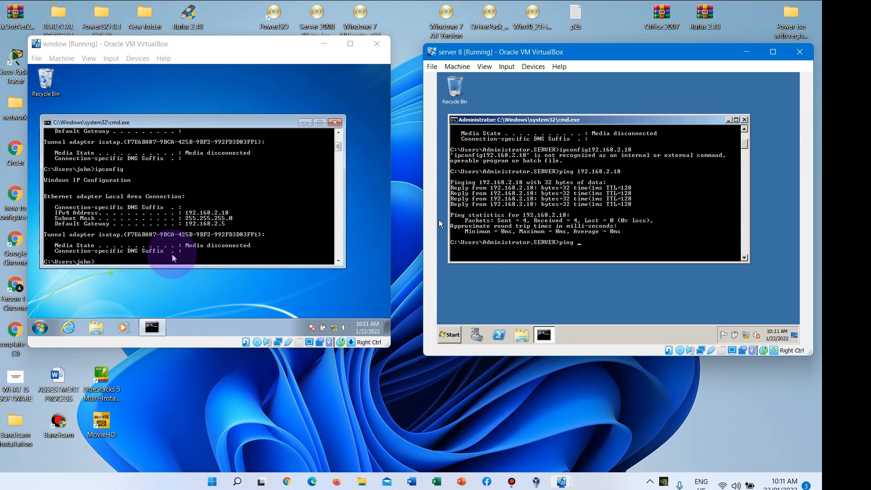
- Look up the server's IP address in its ipconfig output and try running ipconfig192.168.2.8 in the client's command prompt
{"action": "left_click", "coordinate": [112, 261]}
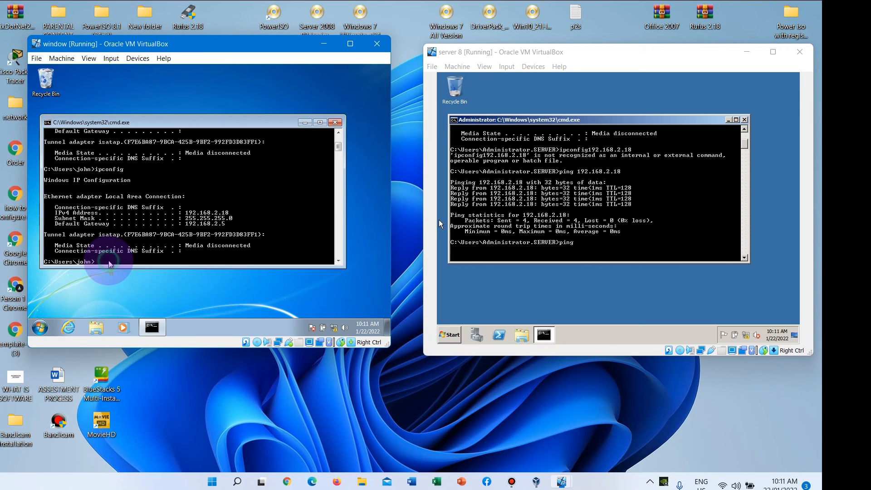
{"action": "scroll", "coordinate": [109, 262], "scroll_direction": "down", "scroll_amount": 1}
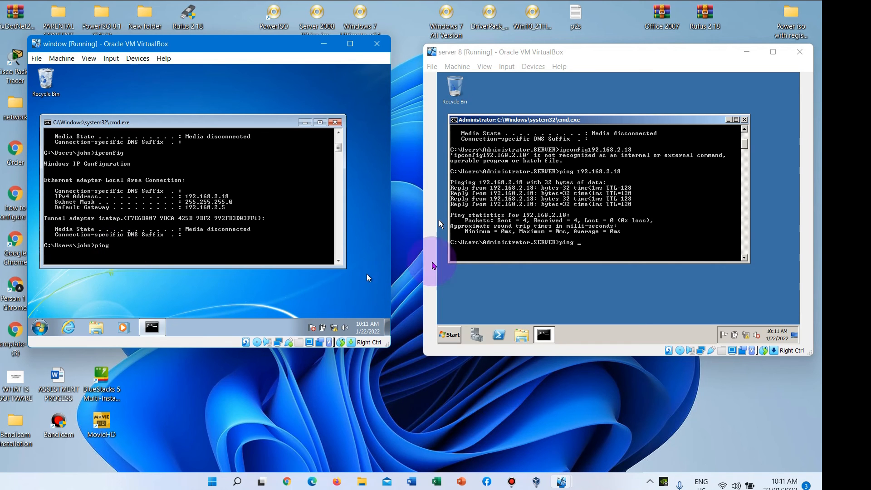
{"action": "scroll", "coordinate": [566, 181], "scroll_direction": "up", "scroll_amount": 2}
{"action": "scroll", "coordinate": [565, 182], "scroll_direction": "up", "scroll_amount": 2}
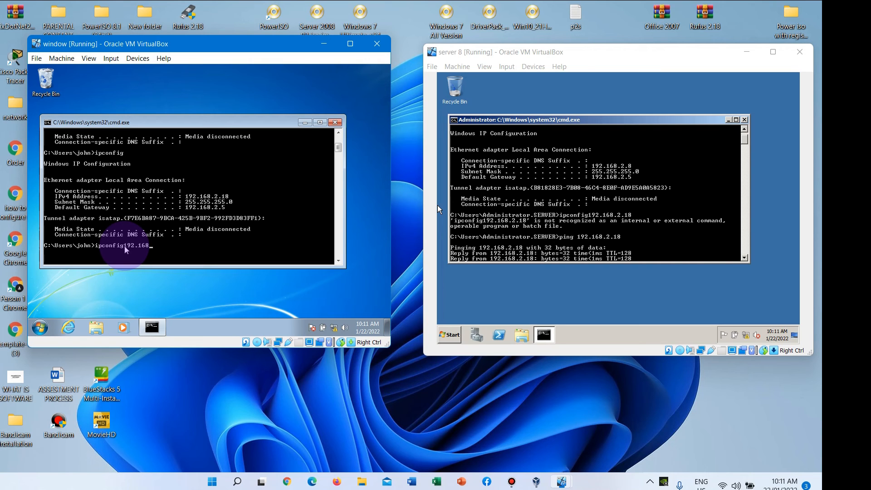
{"action": "type", "text": "2"}
{"action": "type", "text": ".2.8"}
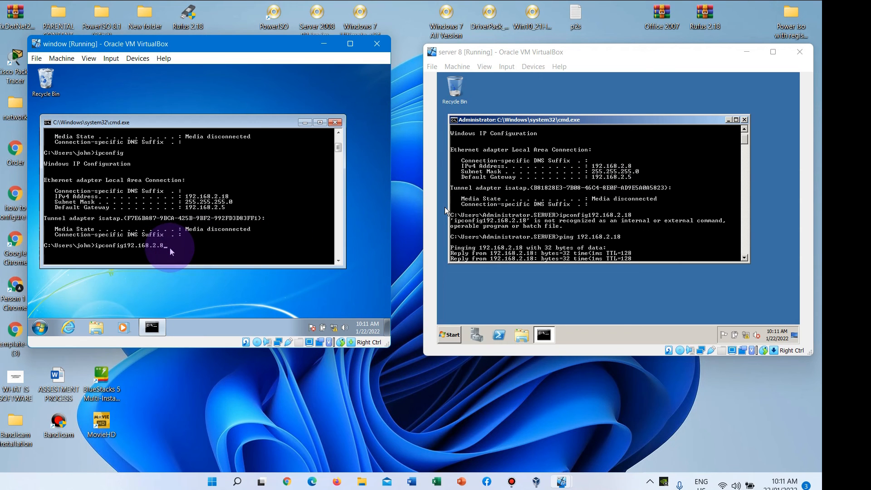
{"action": "key", "text": "Return"}
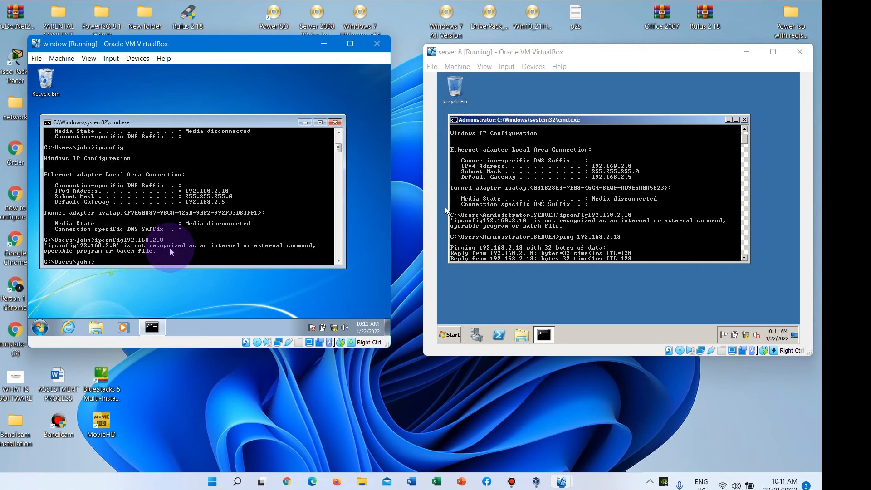
- From the client's command prompt, ping the server at 192.168.2.8 and review the replies
{"action": "scroll", "coordinate": [171, 231], "scroll_direction": "down", "scroll_amount": 1}
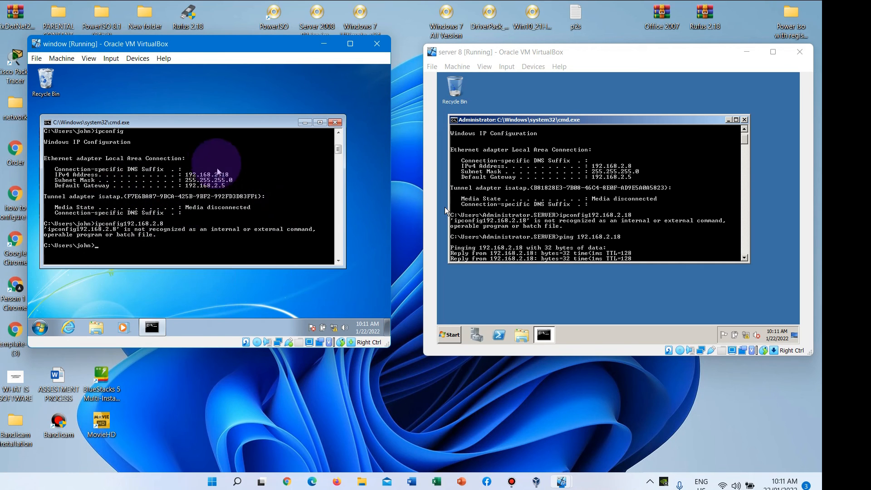
{"action": "right_click", "coordinate": [228, 98]}
{"action": "right_click", "coordinate": [224, 88]}
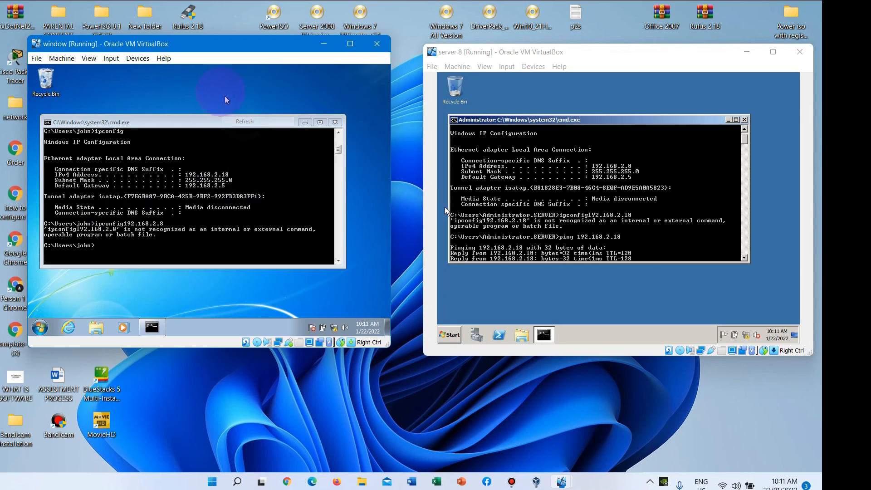
{"action": "left_click", "coordinate": [245, 116]}
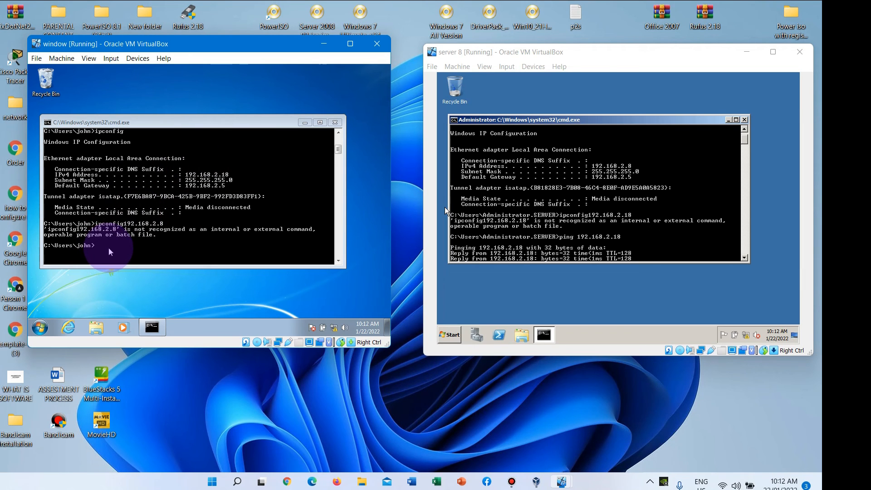
{"action": "left_click", "coordinate": [109, 249]}
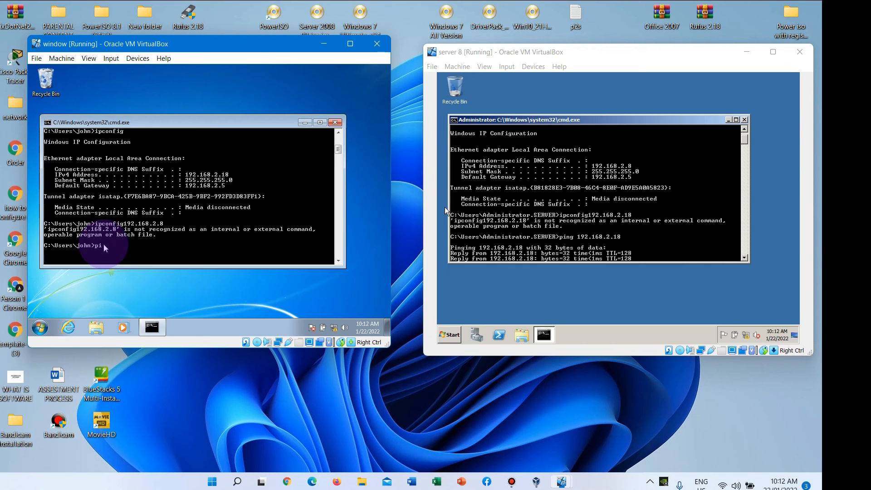
{"action": "type", "text": "ping 192.168.2.8"}
{"action": "key", "text": "Return"}
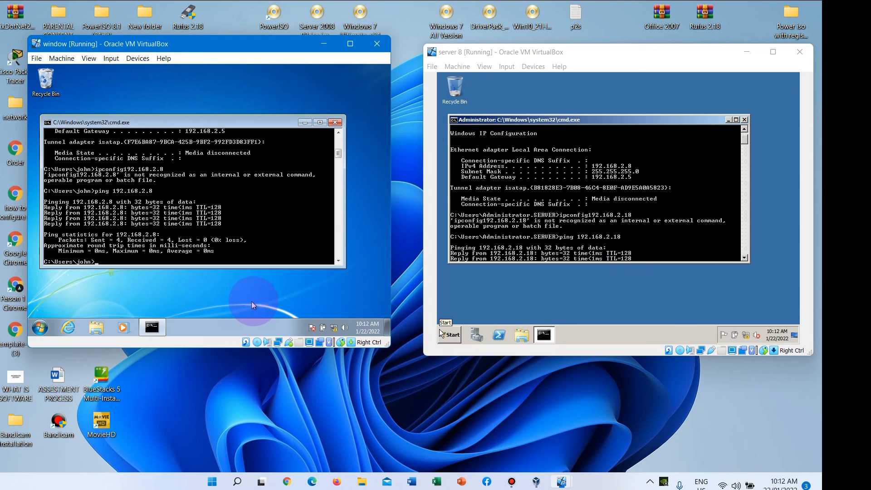
{"action": "scroll", "coordinate": [279, 241], "scroll_direction": "down", "scroll_amount": 10}
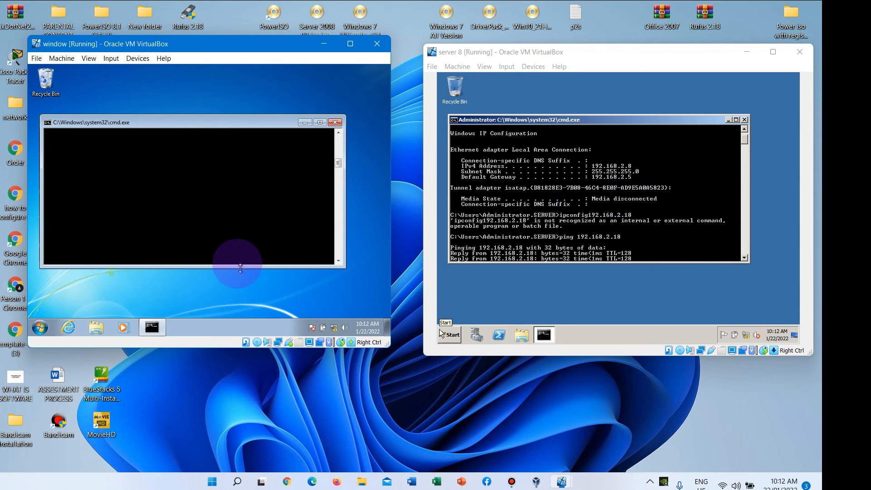
{"action": "scroll", "coordinate": [235, 252], "scroll_direction": "up", "scroll_amount": 8}
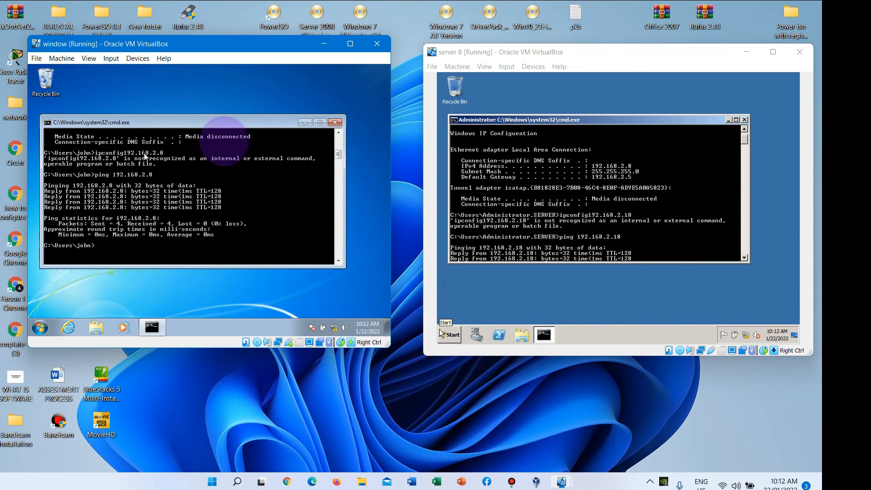
- Close the command prompt windows on both machines and move the server's virtual machine window closer to the client's
{"action": "left_click", "coordinate": [336, 123]}
{"action": "left_click", "coordinate": [745, 120]}
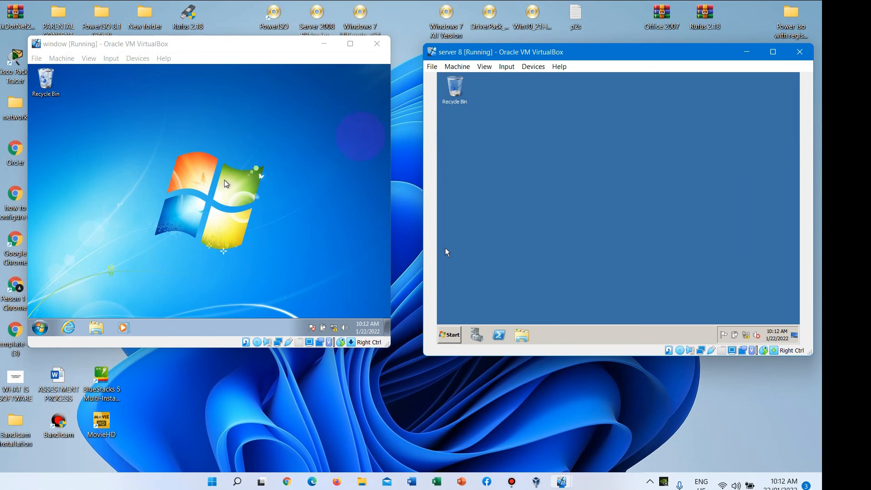
{"action": "left_click_drag", "start_coordinate": [639, 55], "coordinate": [638, 45]}
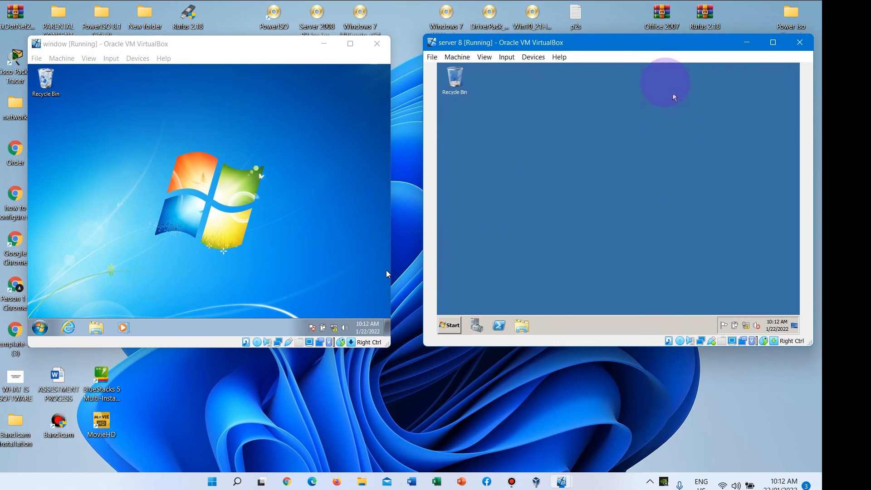
{"action": "left_click_drag", "start_coordinate": [652, 44], "coordinate": [644, 51]}
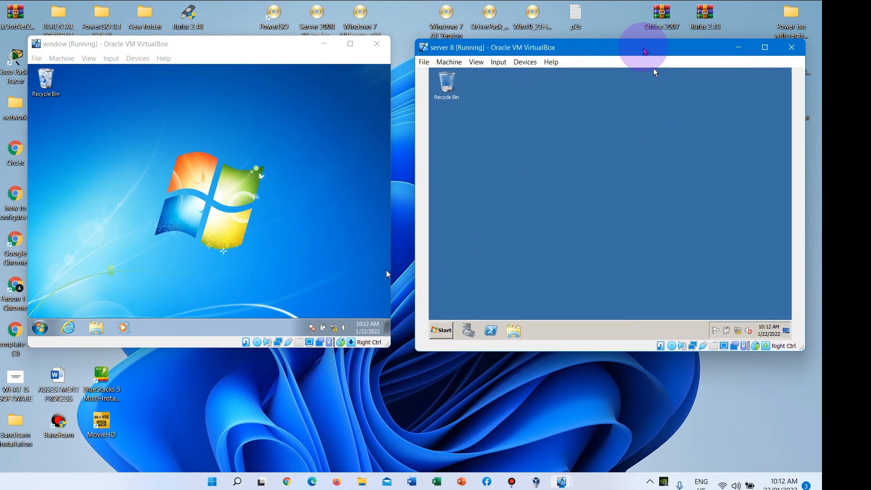
- Browse the Network location in the client's file explorer and refresh the list of discovered computers
{"action": "left_click", "coordinate": [96, 331]}
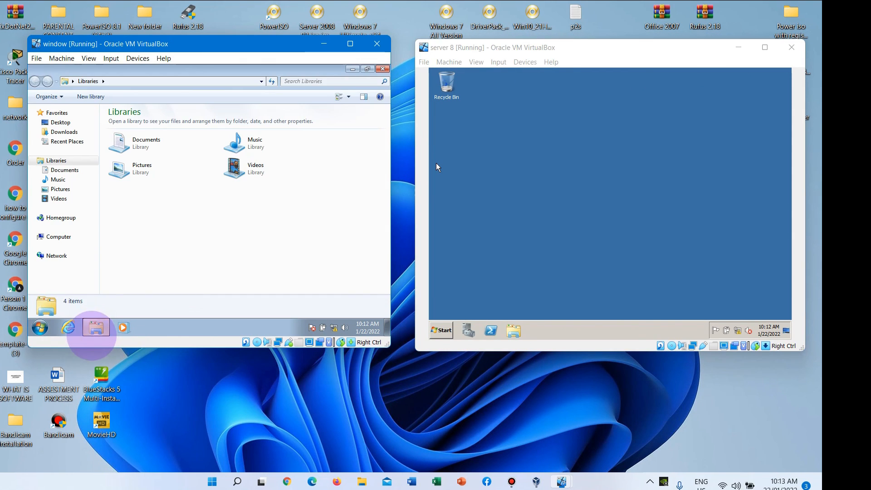
{"action": "left_click", "coordinate": [58, 257]}
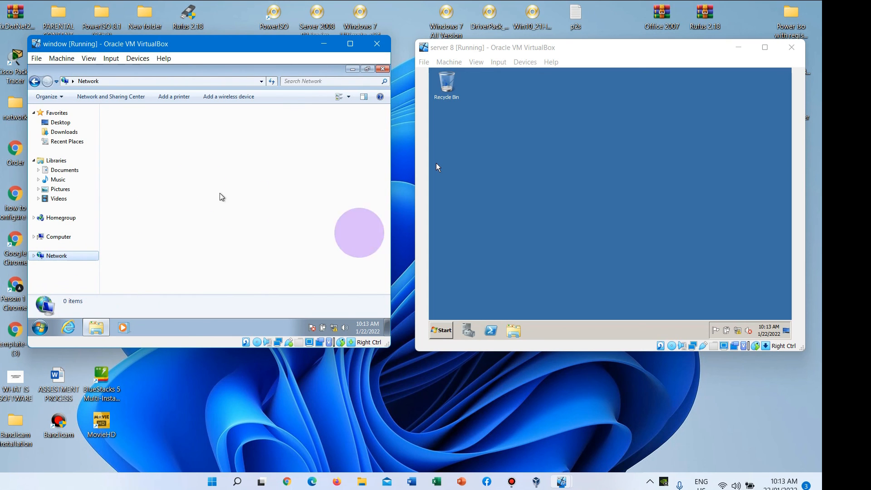
{"action": "right_click", "coordinate": [168, 190]}
{"action": "left_click", "coordinate": [190, 231]}
{"action": "right_click", "coordinate": [174, 195]}
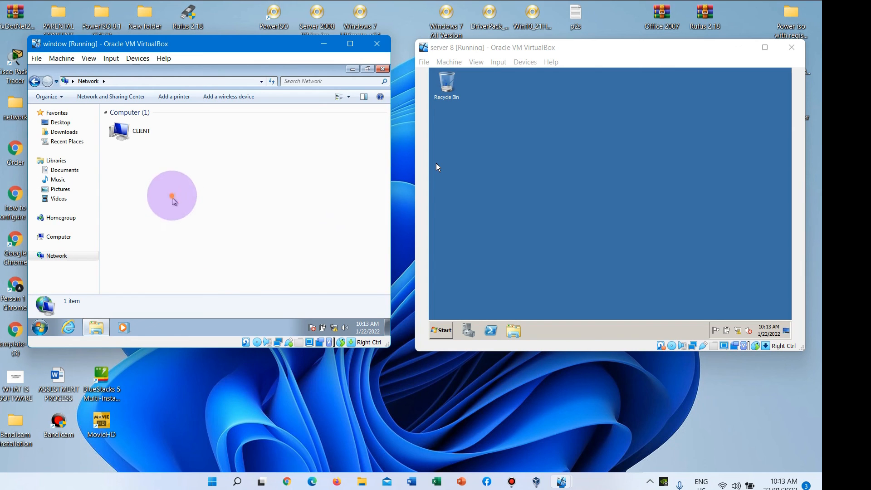
{"action": "left_click", "coordinate": [195, 230]}
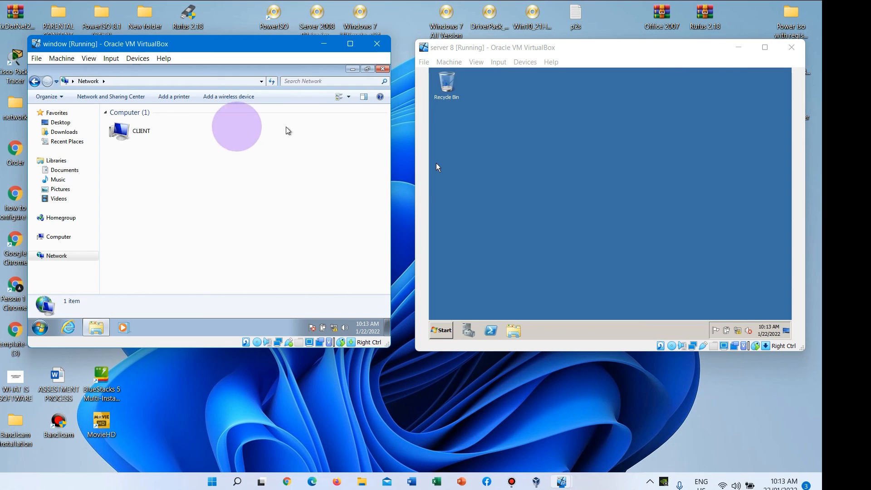
- Browse the Network location in the server's file explorer and refresh its list of computers
{"action": "left_click", "coordinate": [513, 330]}
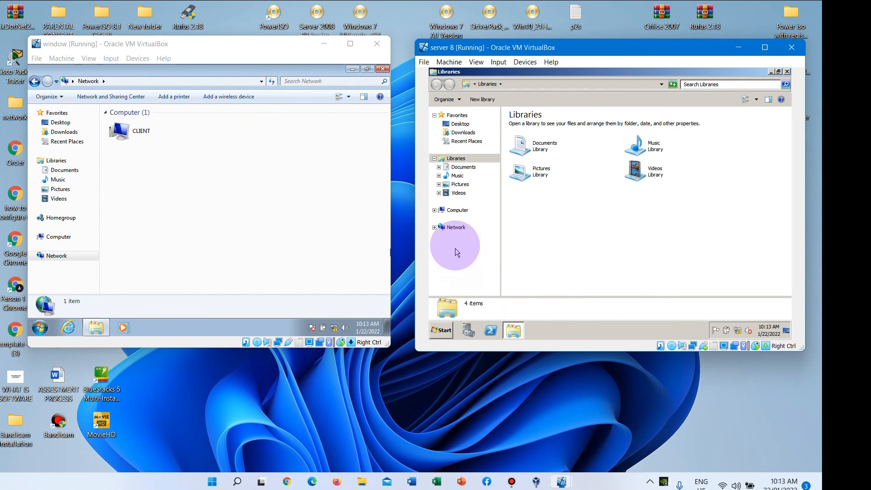
{"action": "left_click", "coordinate": [455, 228]}
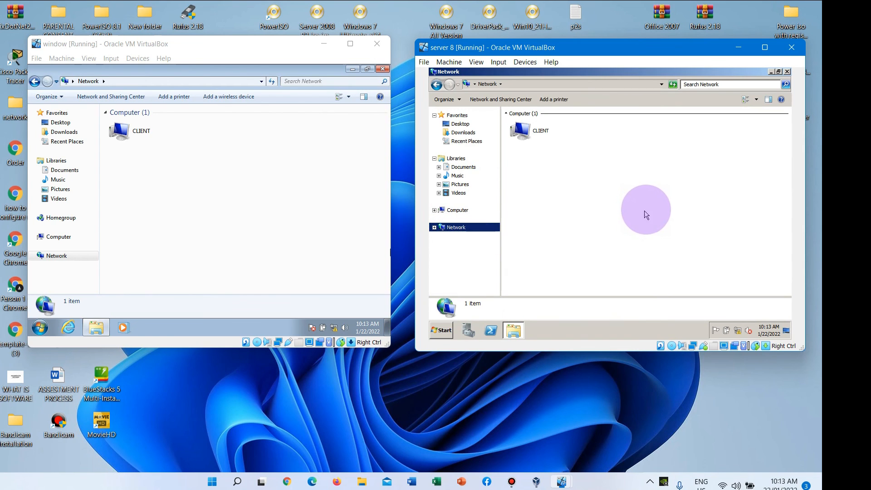
{"action": "right_click", "coordinate": [644, 210]}
{"action": "left_click", "coordinate": [655, 232]}
- Recheck the client's network computer list and refresh the server's list once more
{"action": "left_click", "coordinate": [137, 257]}
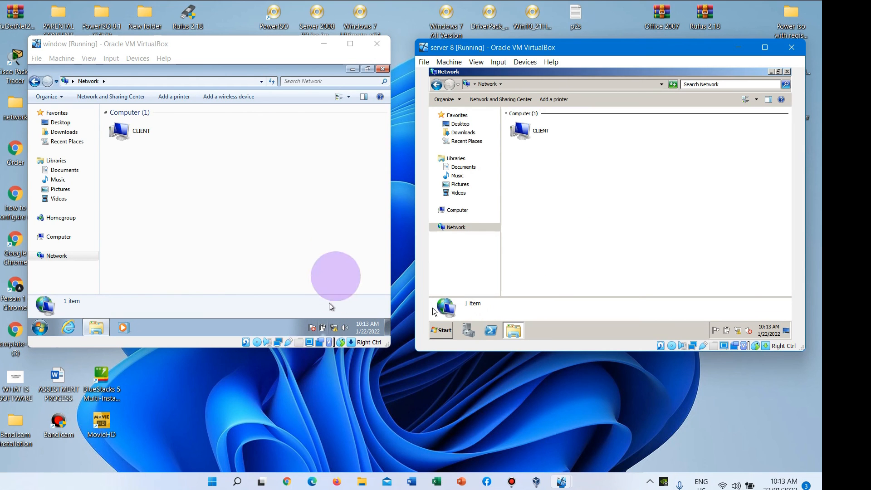
{"action": "right_click", "coordinate": [232, 198]}
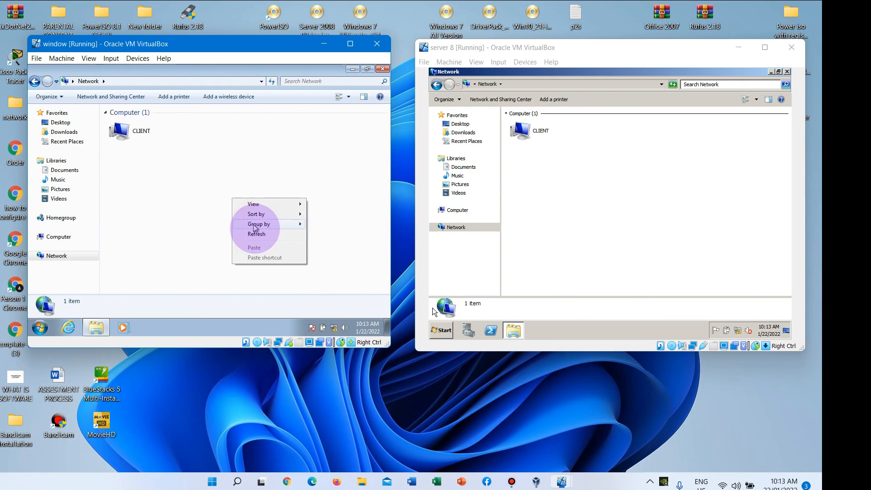
{"action": "left_click", "coordinate": [661, 191]}
{"action": "right_click", "coordinate": [666, 205]}
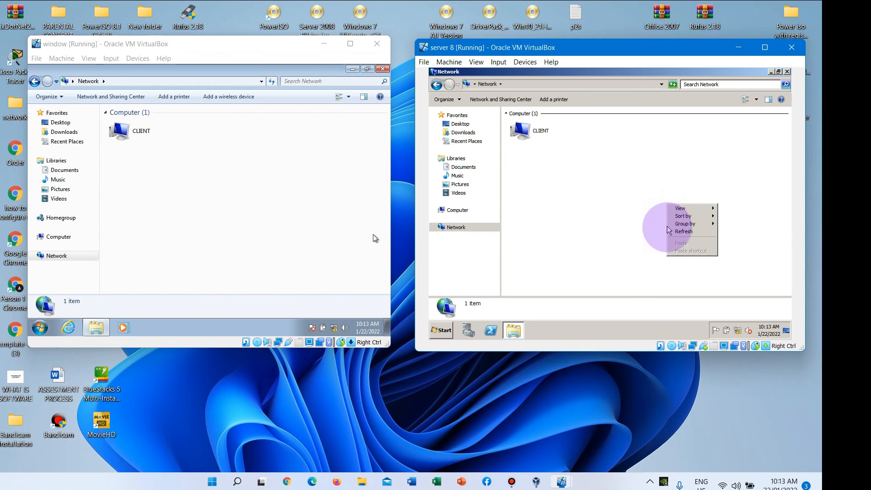
{"action": "left_click", "coordinate": [673, 232]}
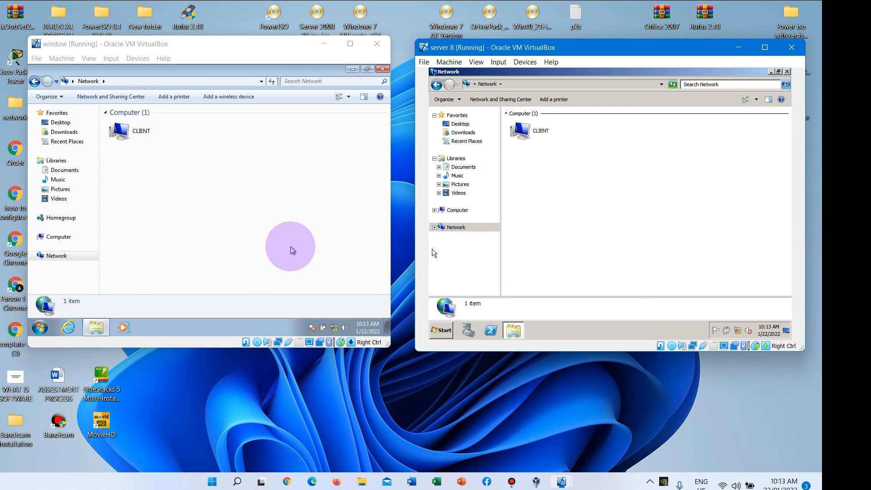
- Open the client's advanced sharing settings from the Network and Sharing Center and review the Public profile's discovery and sharing options
{"action": "mouse_move", "coordinate": [335, 331]}
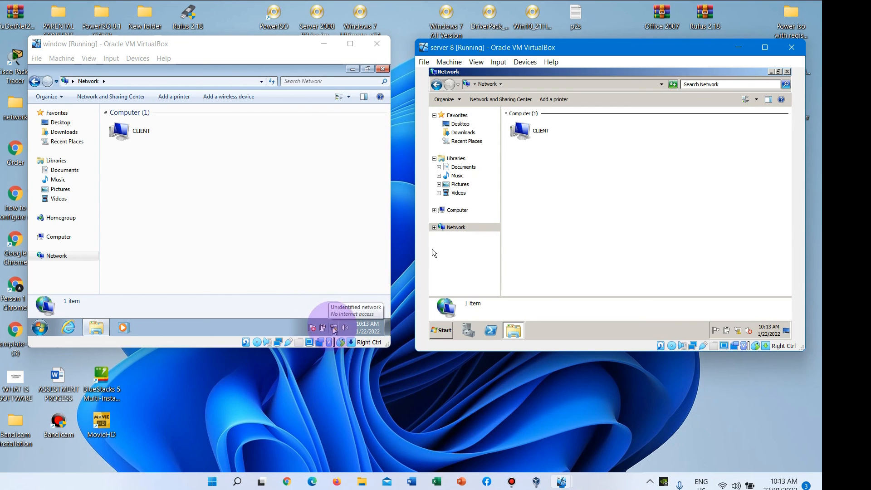
{"action": "left_click", "coordinate": [335, 330]}
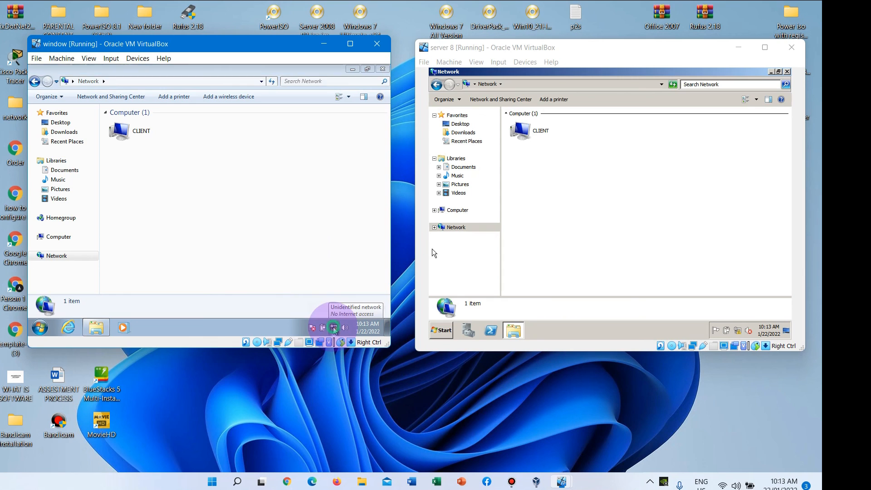
{"action": "left_click", "coordinate": [330, 309]}
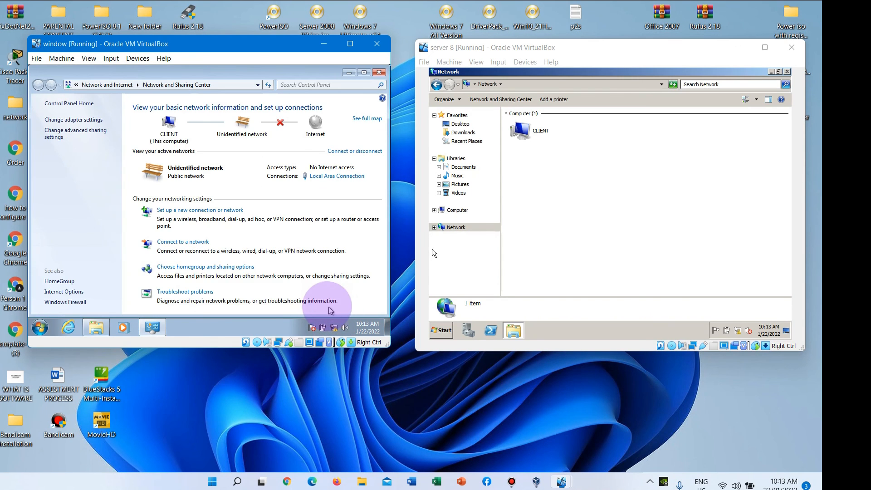
{"action": "left_click", "coordinate": [68, 131]}
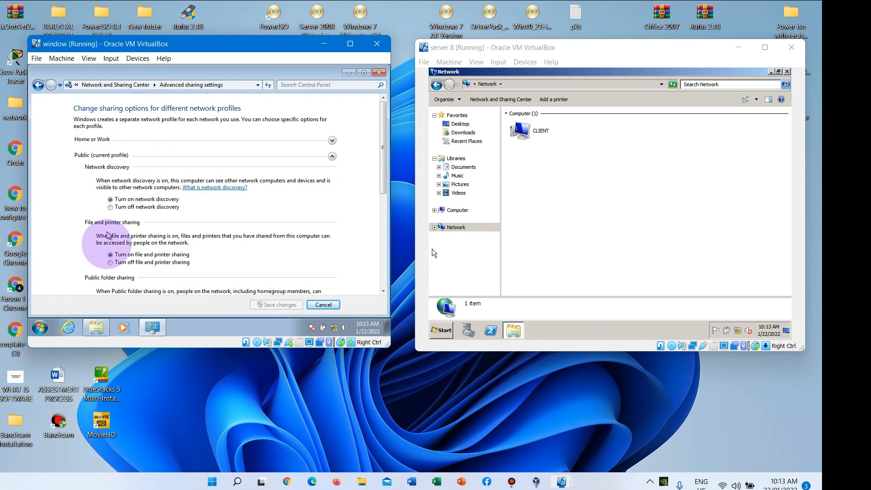
{"action": "left_click_drag", "start_coordinate": [382, 152], "coordinate": [325, 284]}
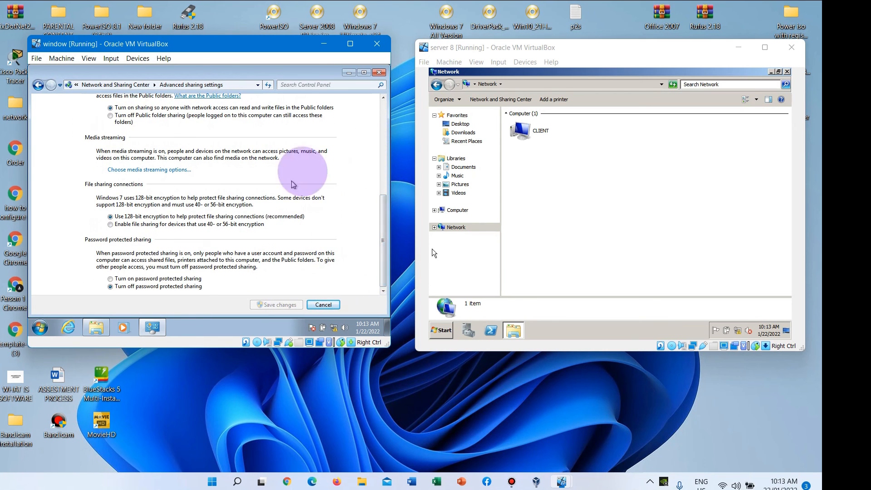
{"action": "left_click_drag", "start_coordinate": [380, 249], "coordinate": [334, 145]}
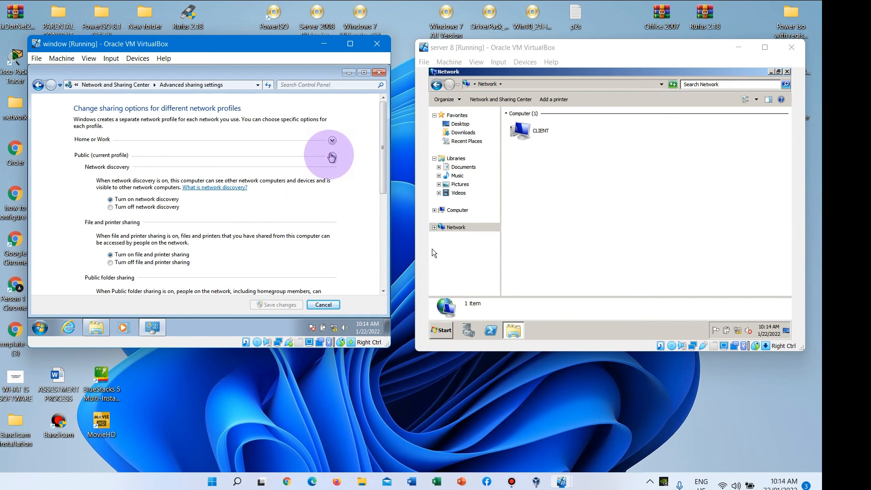
- Review the client's Home or Work profile sharing options and leave the advanced sharing settings without saving
{"action": "left_click", "coordinate": [332, 141]}
{"action": "scroll", "coordinate": [164, 194], "scroll_direction": "down", "scroll_amount": 3}
{"action": "scroll", "coordinate": [160, 209], "scroll_direction": "down", "scroll_amount": 5}
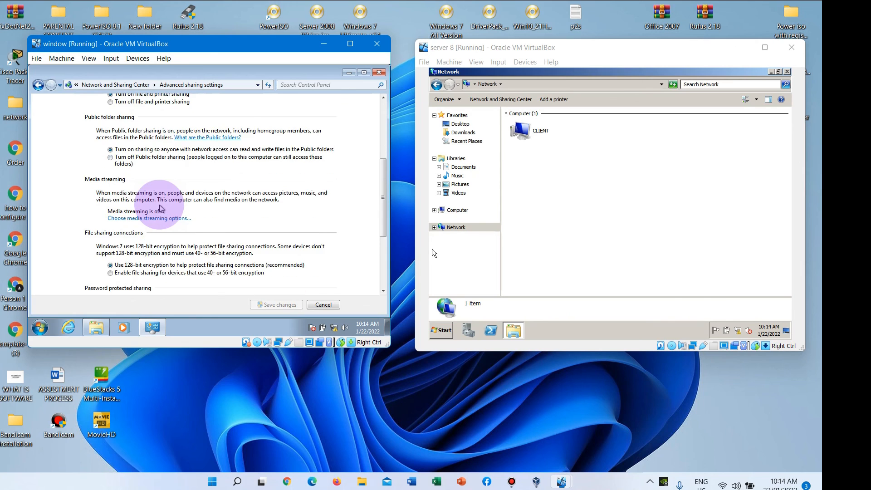
{"action": "scroll", "coordinate": [158, 210], "scroll_direction": "down", "scroll_amount": 1}
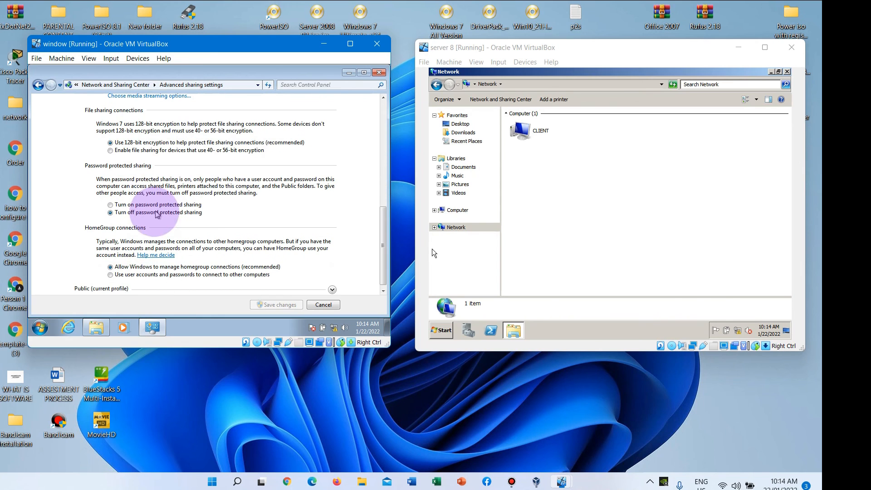
{"action": "scroll", "coordinate": [136, 235], "scroll_direction": "down", "scroll_amount": 1}
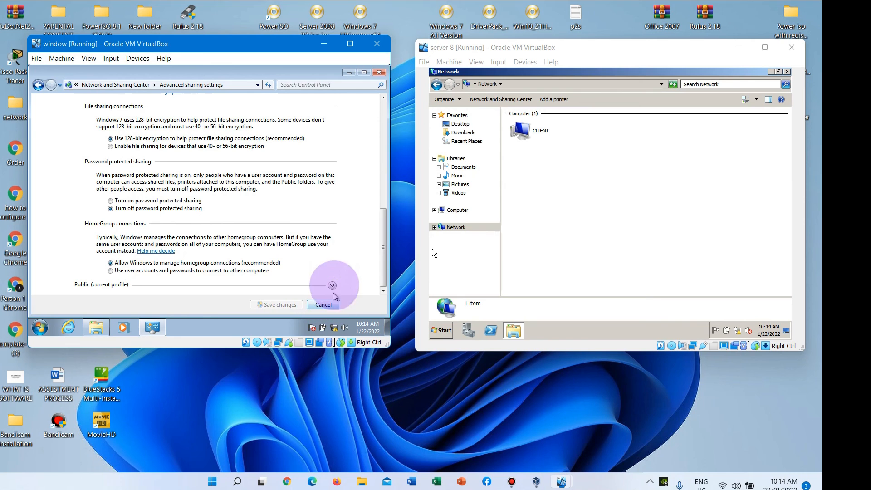
{"action": "left_click_drag", "start_coordinate": [382, 231], "coordinate": [383, 101]}
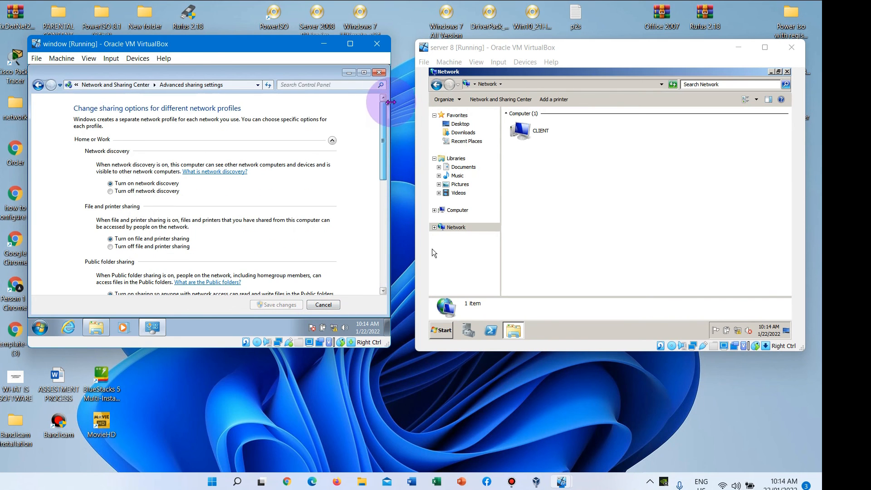
{"action": "left_click", "coordinate": [42, 82]}
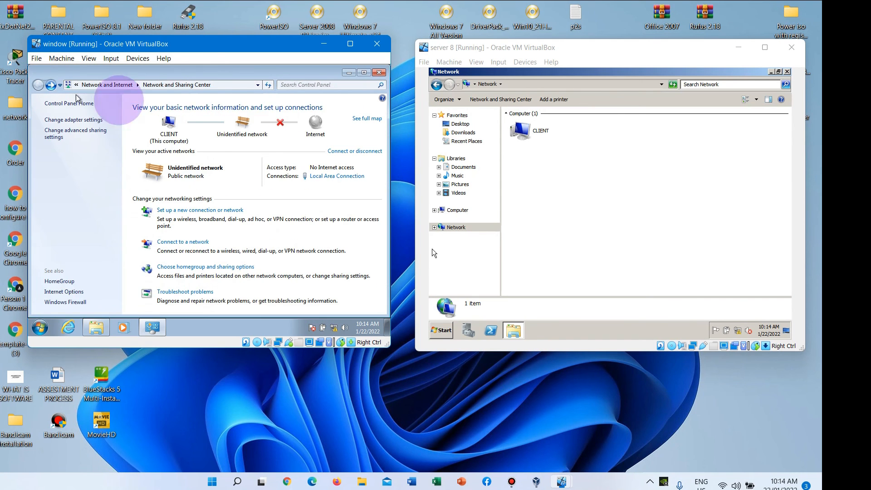
{"action": "left_click", "coordinate": [81, 132]}
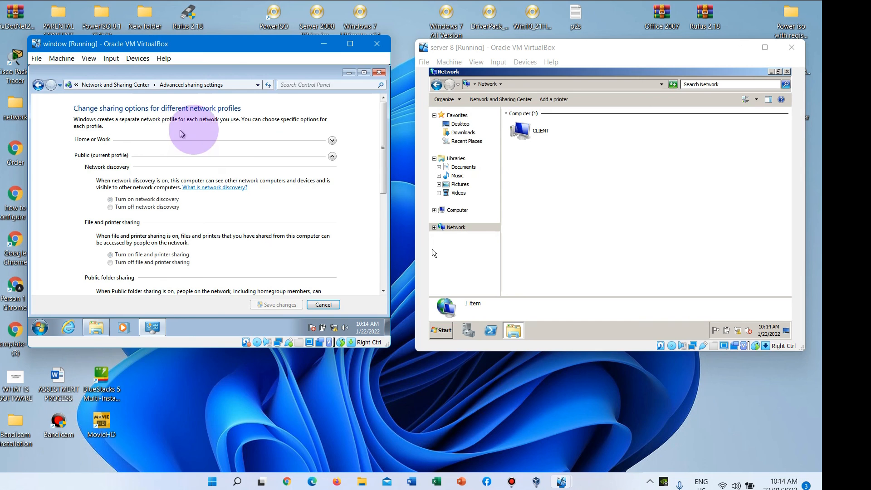
{"action": "left_click", "coordinate": [332, 156]}
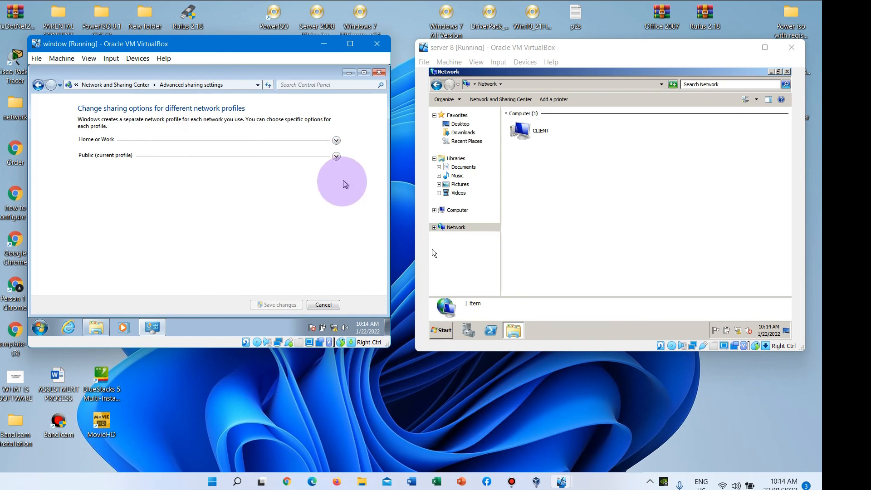
{"action": "left_click", "coordinate": [327, 306]}
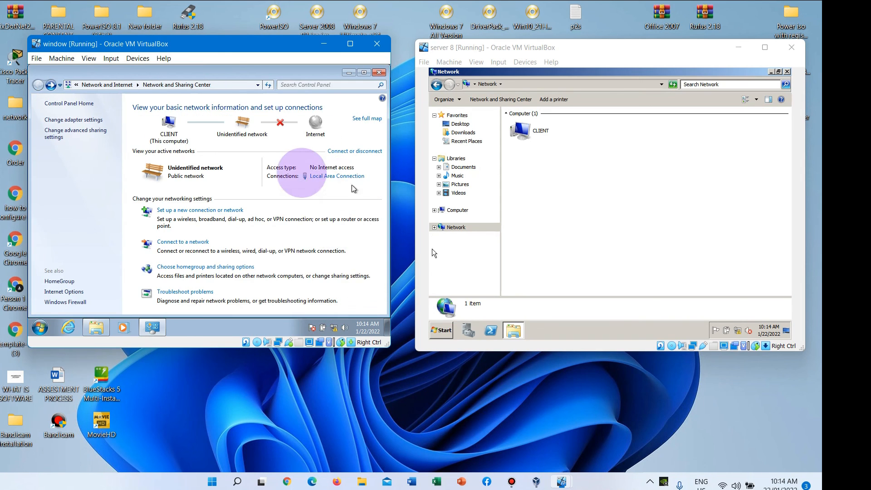
- In the server's advanced sharing settings, turn on network discovery for the Public profile and save the changes
{"action": "left_click", "coordinate": [534, 228]}
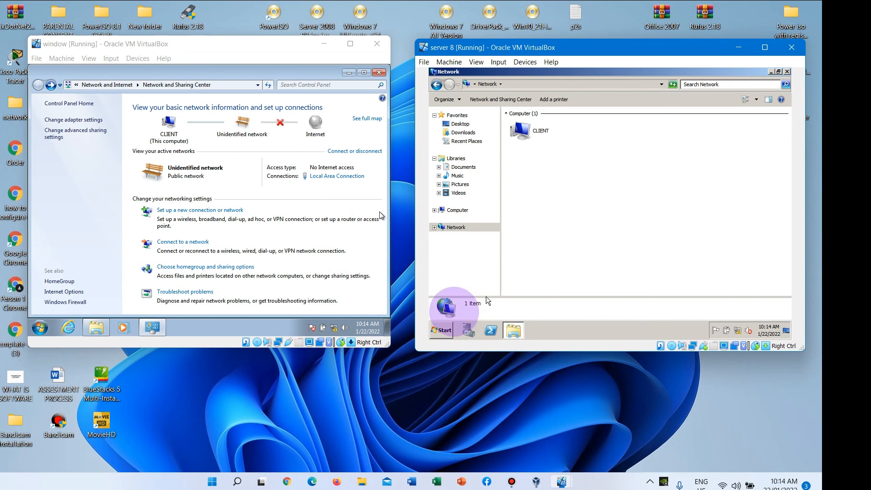
{"action": "left_click", "coordinate": [738, 332]}
{"action": "left_click", "coordinate": [738, 312]}
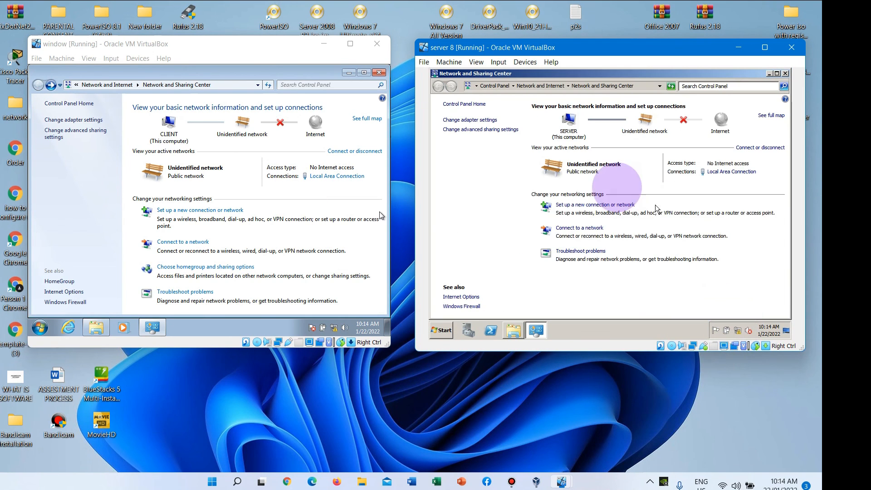
{"action": "left_click", "coordinate": [461, 130]}
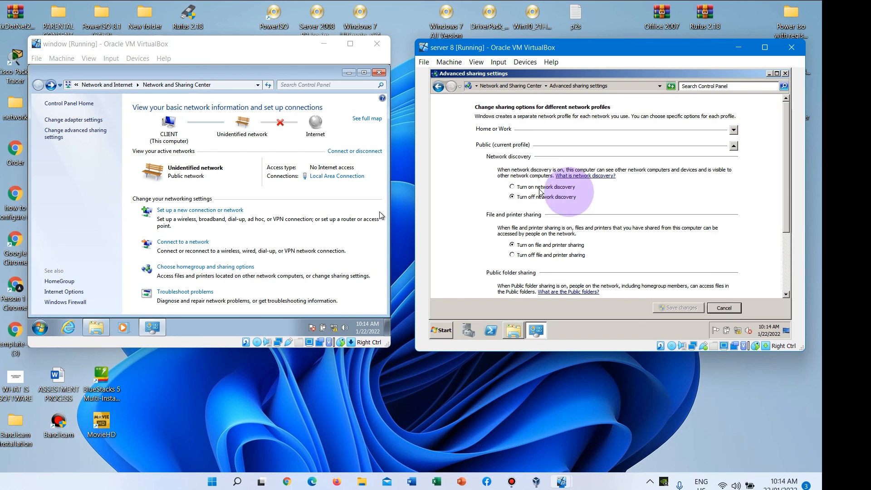
{"action": "left_click", "coordinate": [513, 186]}
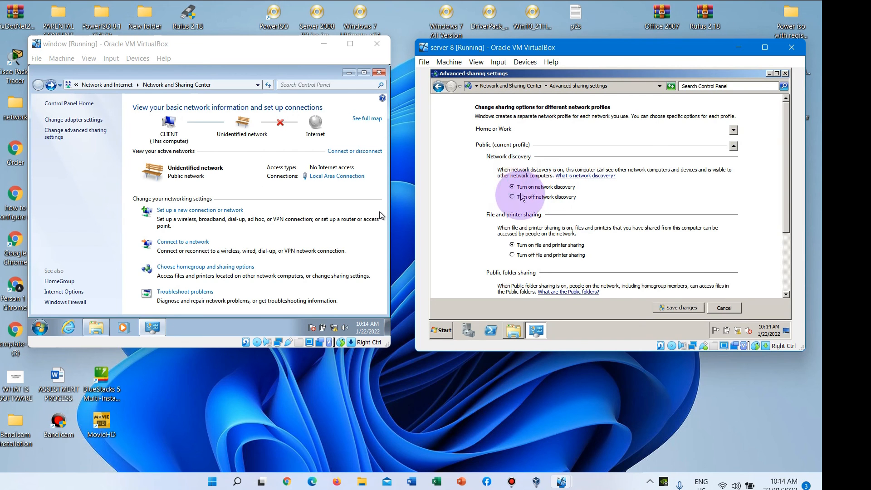
{"action": "scroll", "coordinate": [514, 209], "scroll_direction": "down", "scroll_amount": 3}
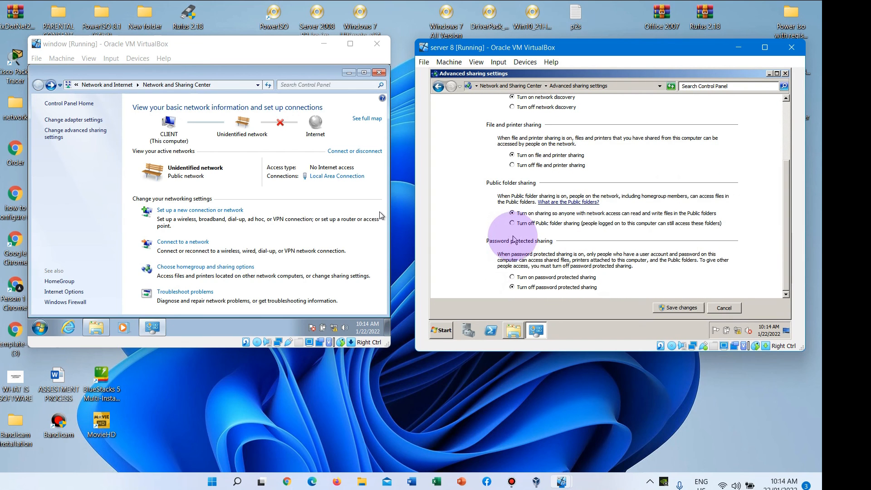
{"action": "left_click", "coordinate": [699, 307]}
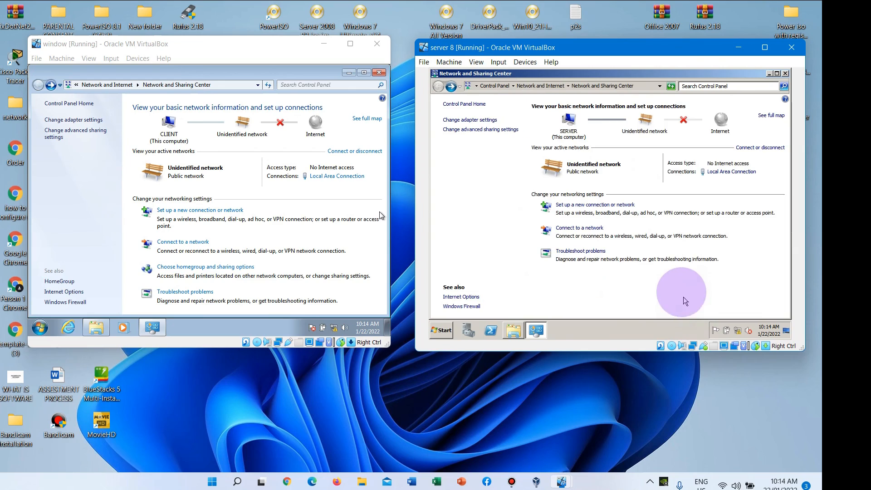